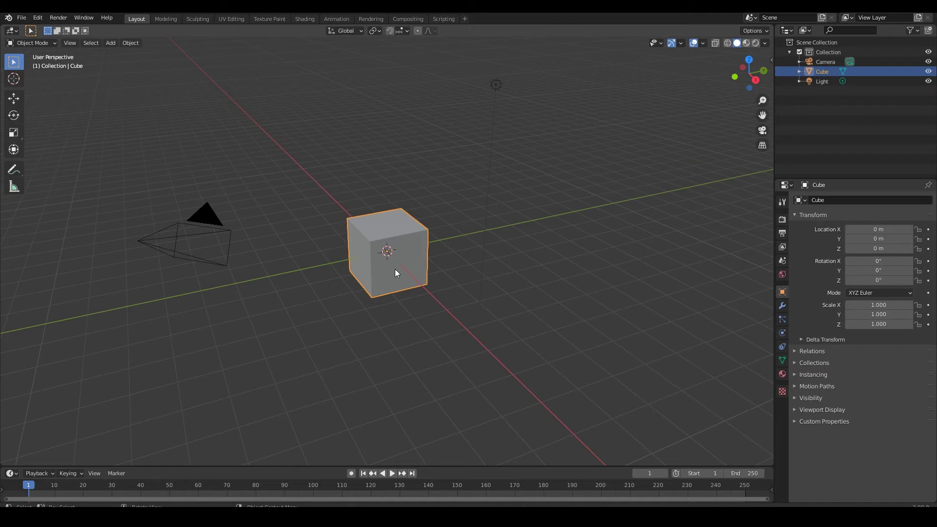
- Replace the default cube with a UV sphere of 12 segments and 8 rings
key(Delete)
key(shift+a)
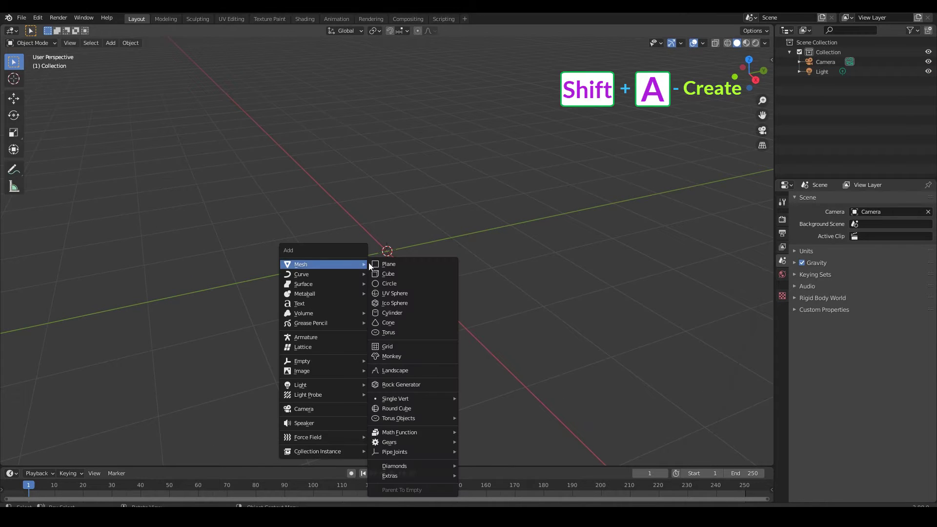
click(390, 293)
click(82, 458)
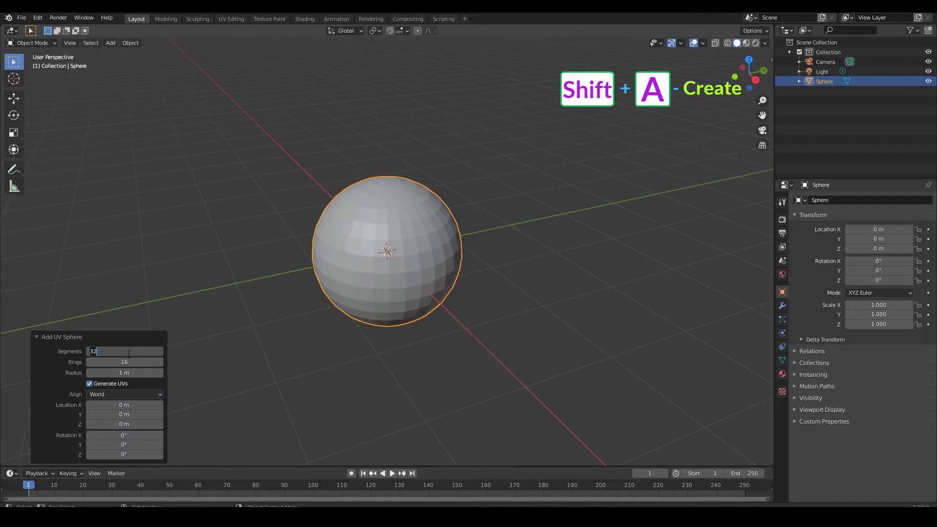
click(127, 361)
key(Return)
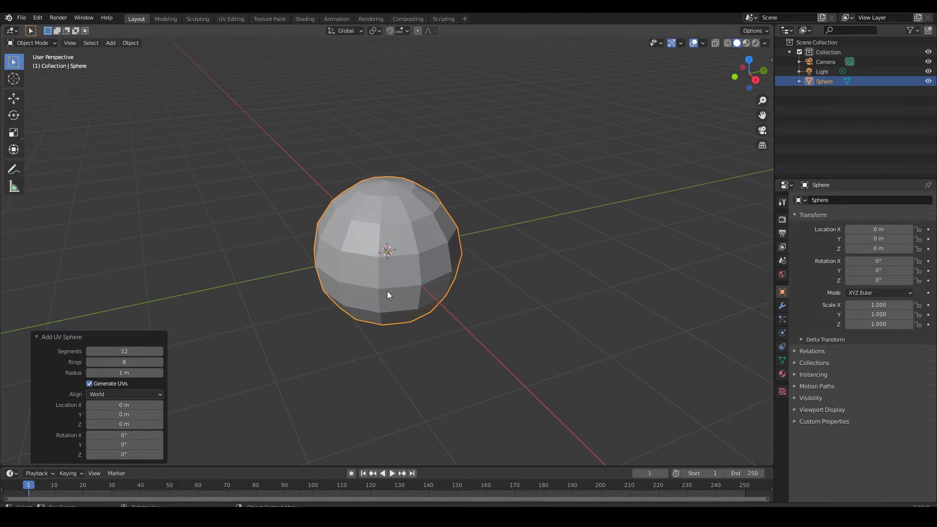
- From the side view in X-ray, delete the sphere's lower-half vertices to leave a dome
key(Tab)
key(KP_3)
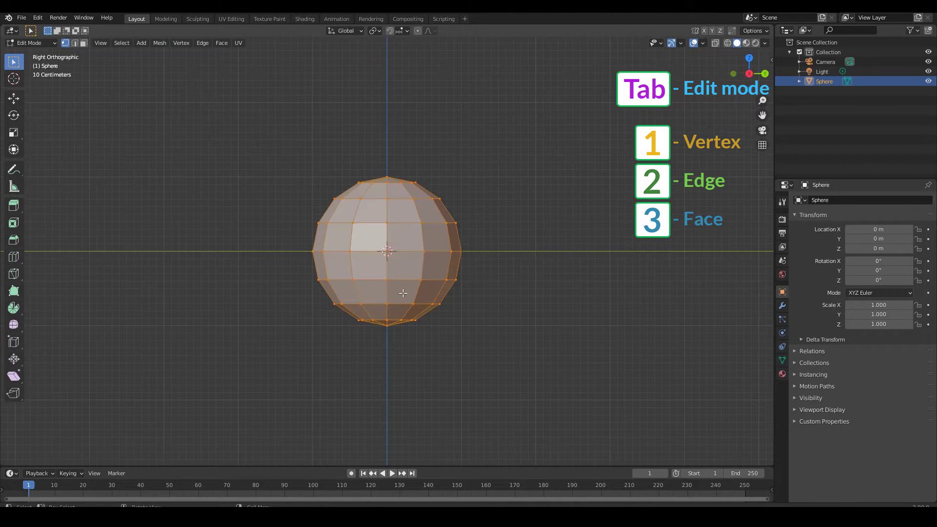
key(alt+z)
drag(502, 377, 257, 272)
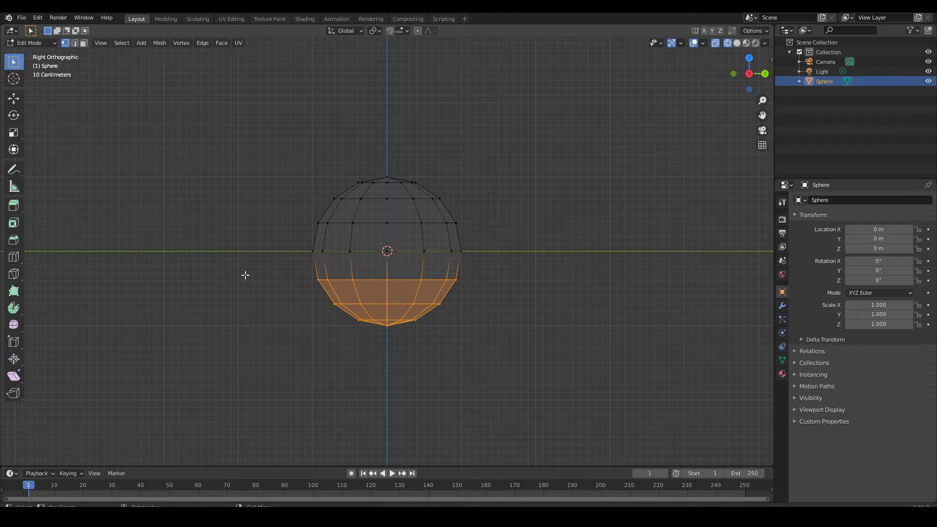
key(Delete)
click(245, 275)
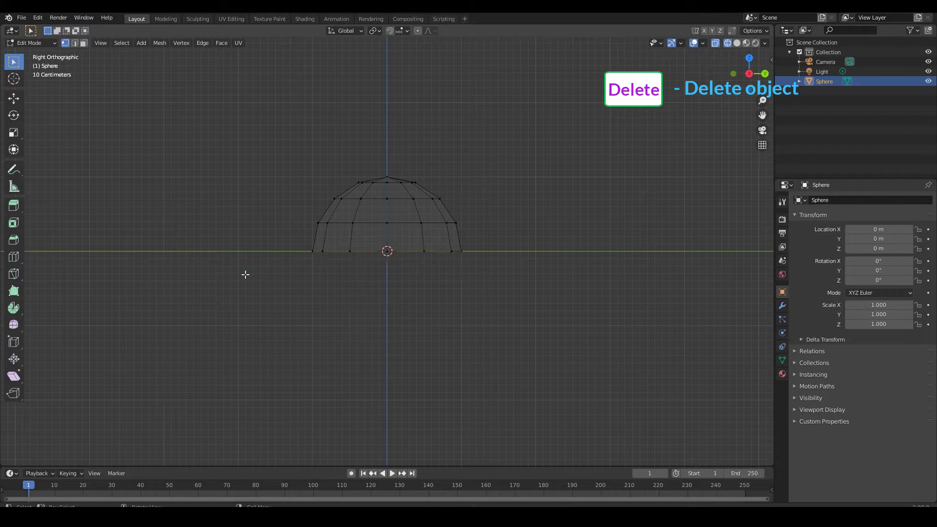
key(Tab)
key(Tab)
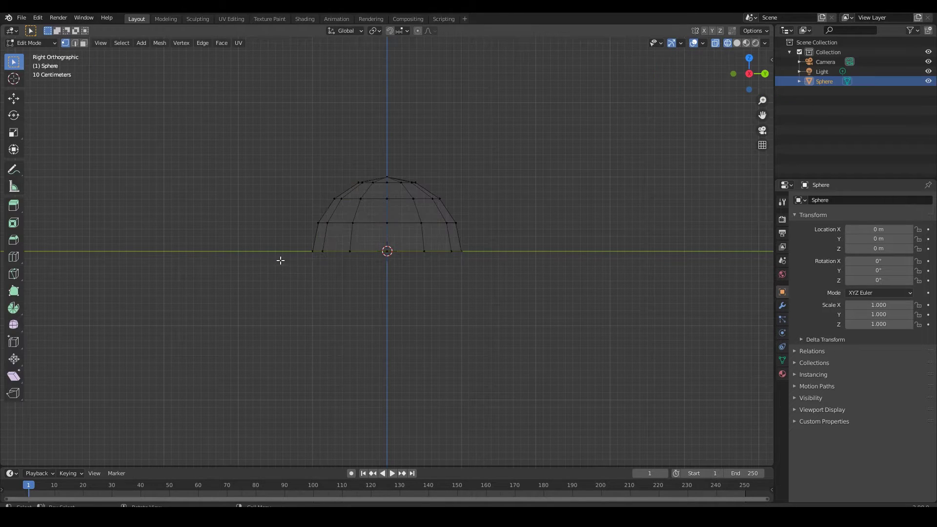
middle_drag(281, 260, 316, 299)
key(Tab)
middle_drag(333, 333, 324, 311)
key(alt+z)
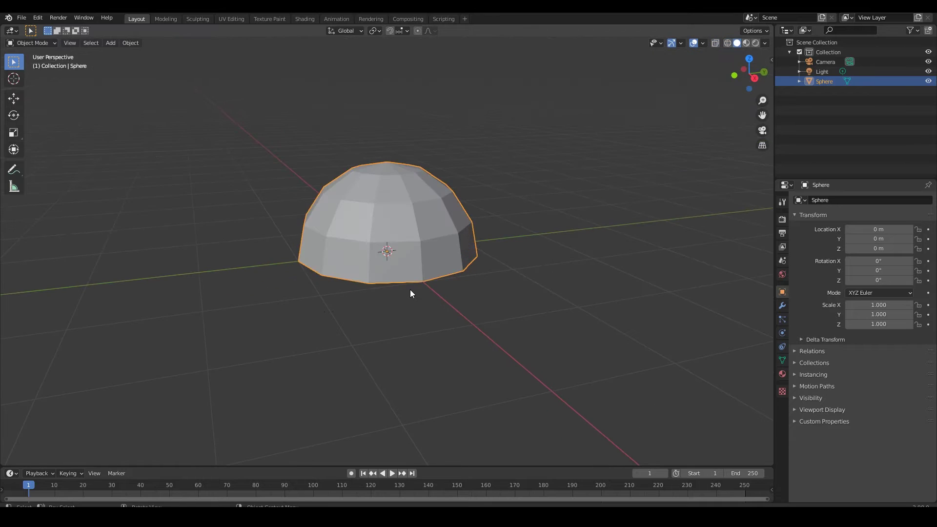
- Raise the dome straight up along Z
key(g)
key(z)
click(419, 239)
key(Tab)
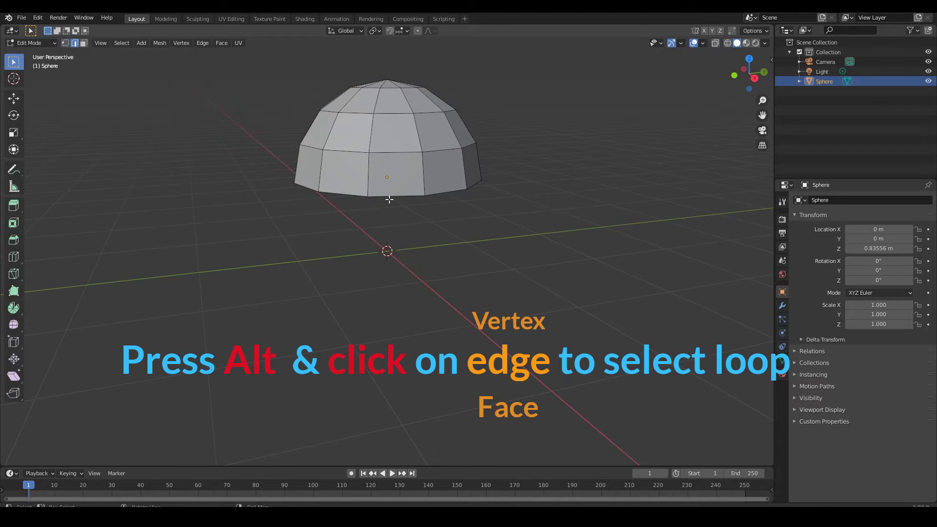
- Extrude the dome's bottom edge downward and slide the original rim loop up the side
key(e)
key(z)
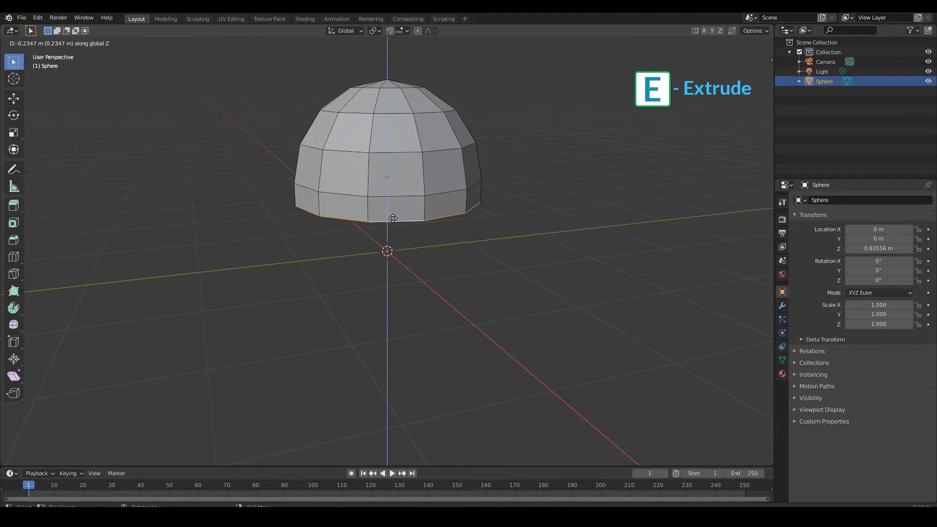
click(393, 222)
alt+click(394, 195)
key(g)
key(g)
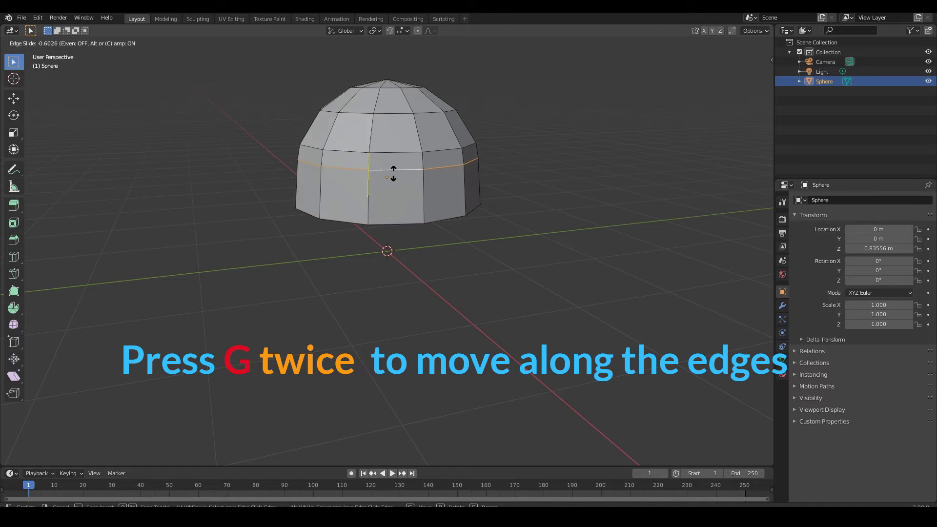
click(394, 177)
click(460, 286)
- Extrude the bottom ring of faces outward along normals into a thick band
scroll(416, 203, up, 1)
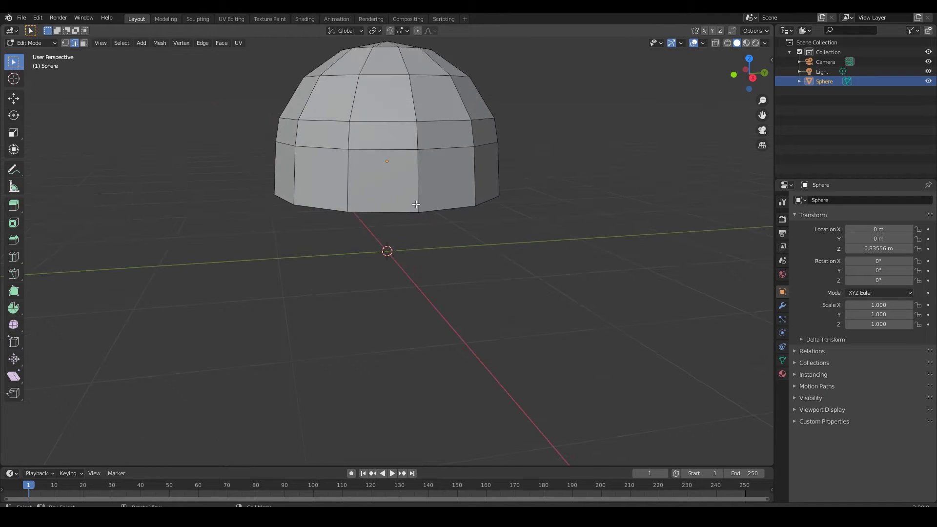
alt+click(418, 200)
middle_drag(418, 200, 478, 261)
key(alt+e)
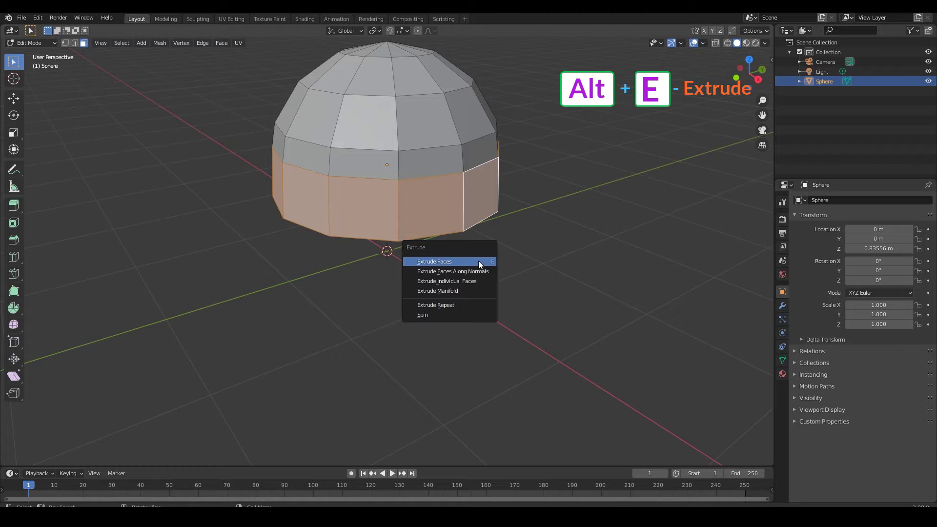
click(478, 271)
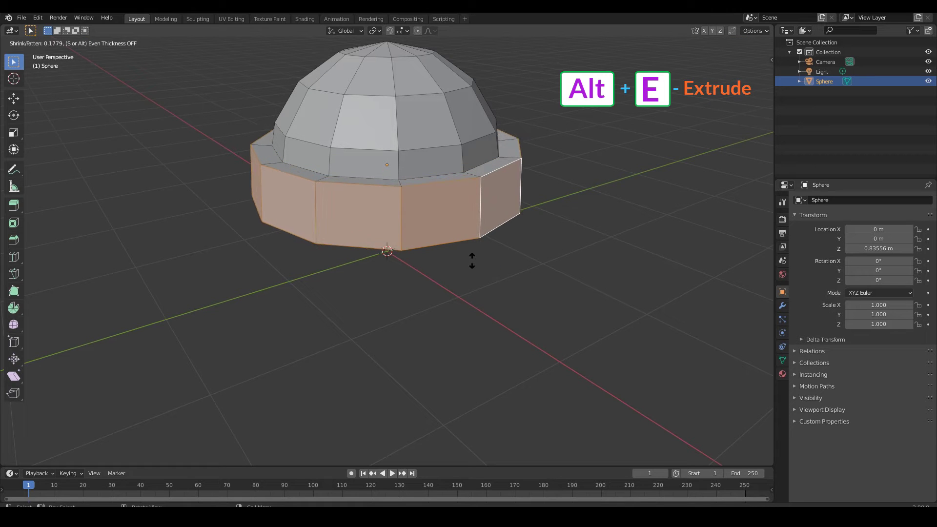
click(472, 259)
key(Tab)
mouse_move(485, 270)
middle_down()
mouse_move(462, 291)
mouse_move(509, 299)
middle_up()
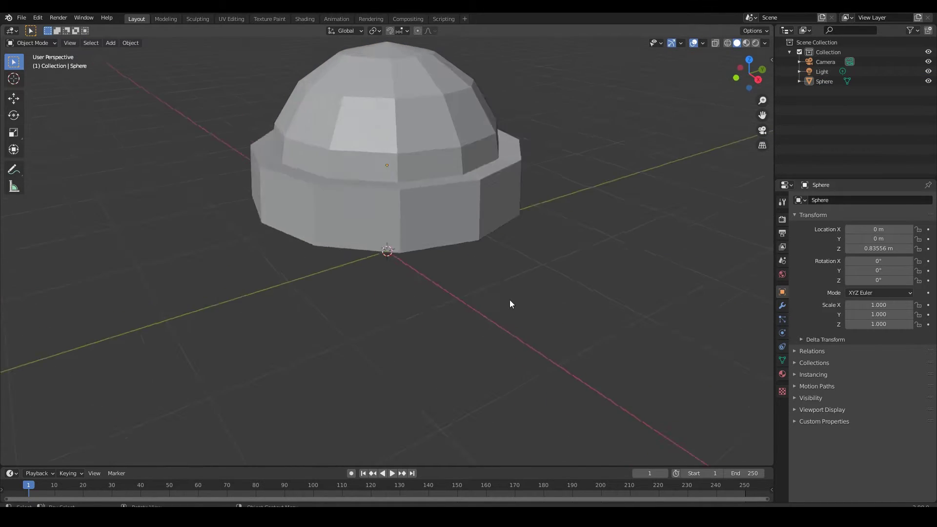
scroll(424, 280, up, 2)
key(Tab)
mouse_move(424, 283)
middle_down()
mouse_move(405, 204)
mouse_move(404, 222)
mouse_move(511, 217)
mouse_move(428, 223)
mouse_move(481, 247)
middle_up()
- Duplicate a vertical edge loop over the dome's top in place
key(2)
alt+click(383, 196)
key(alt+z)
key(shift+d)
key(alt+z)
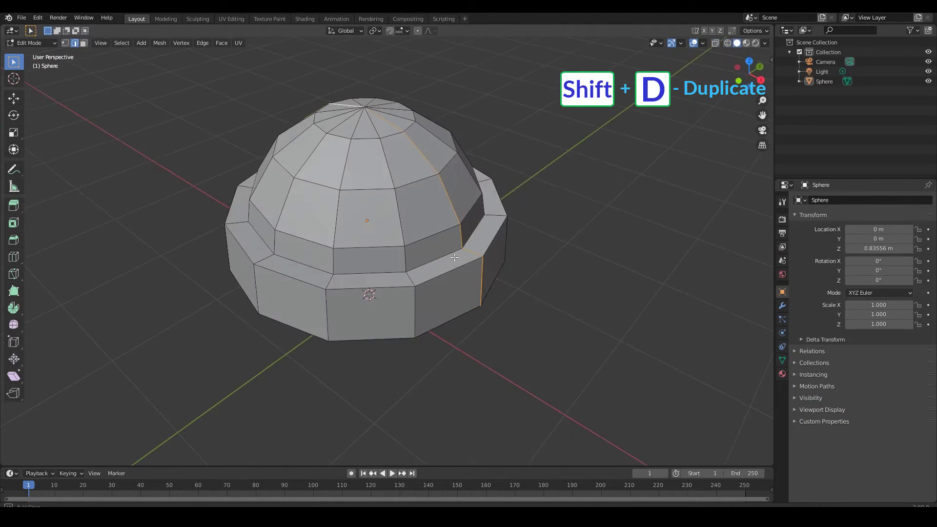
key(shift+d)
right_click(530, 213)
middle_drag(530, 213, 475, 247)
- Separate the duplicated loop into its own object, Sphere.001, and select it
key(p)
click(452, 264)
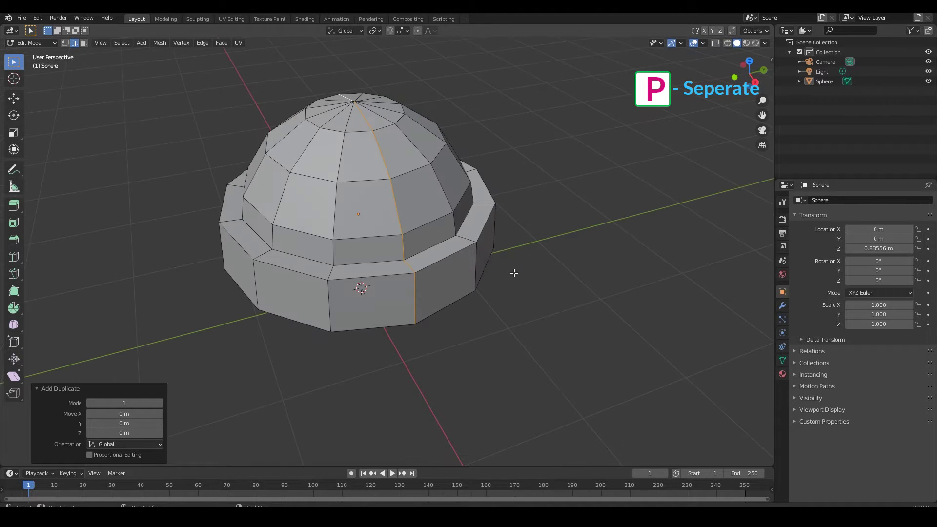
key(Tab)
middle_drag(512, 272, 402, 235)
click(405, 239)
key(Tab)
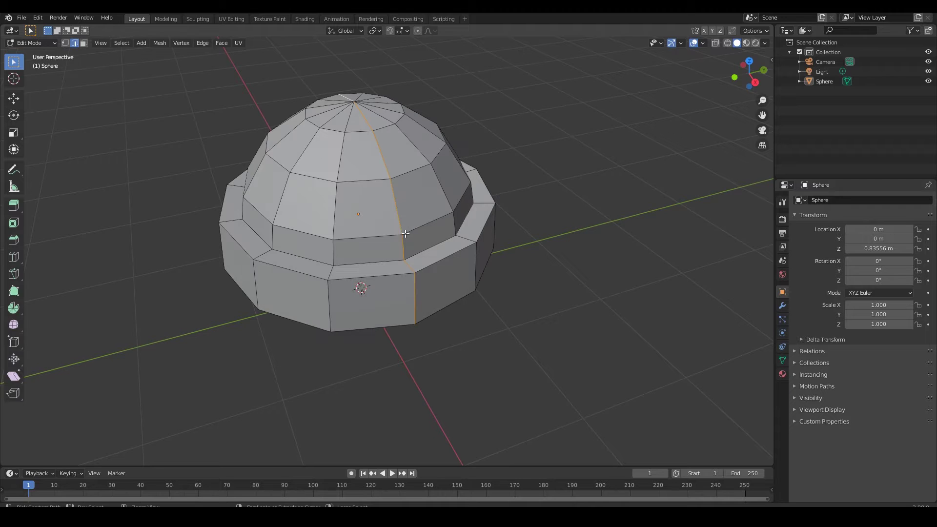
key(Tab)
click(436, 225)
- In local view, delete Sphere.001's side vertices, leaving only the arc over the top
key(KP_Divide)
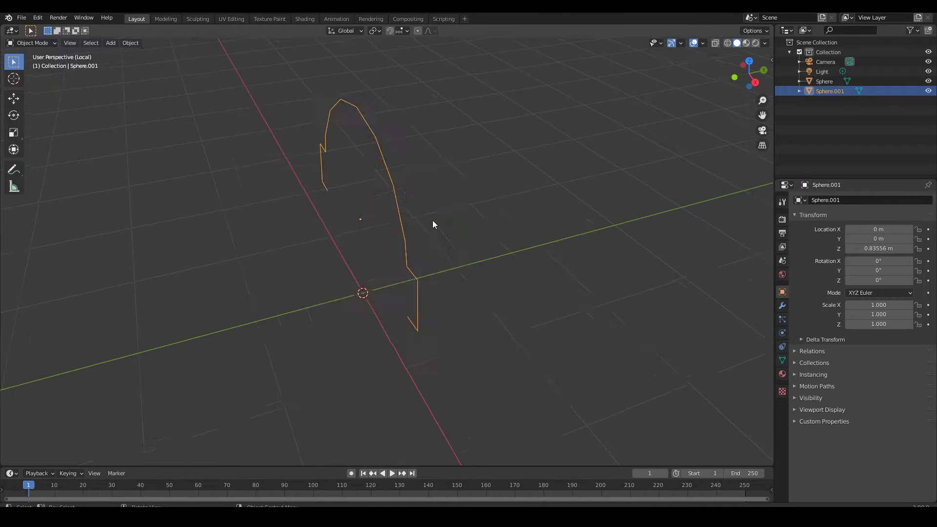
key(Tab)
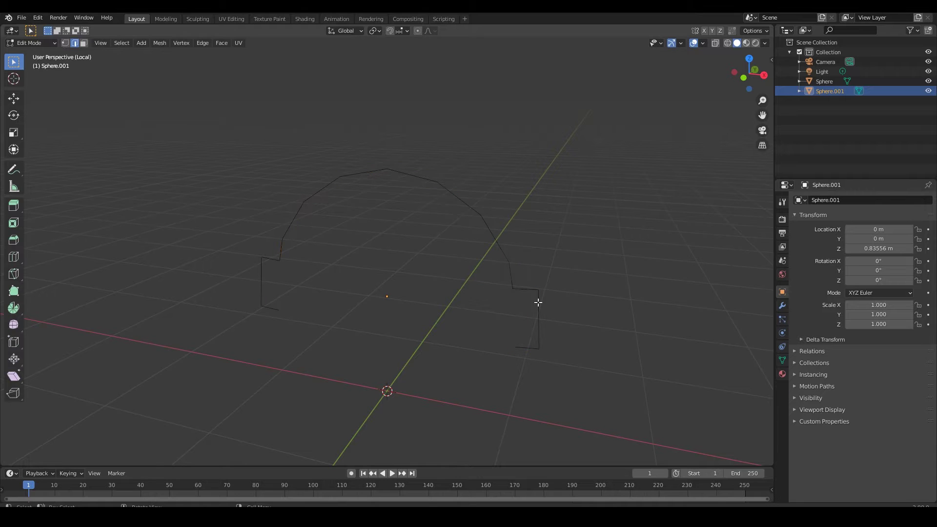
drag(571, 275, 510, 359)
drag(214, 230, 272, 309)
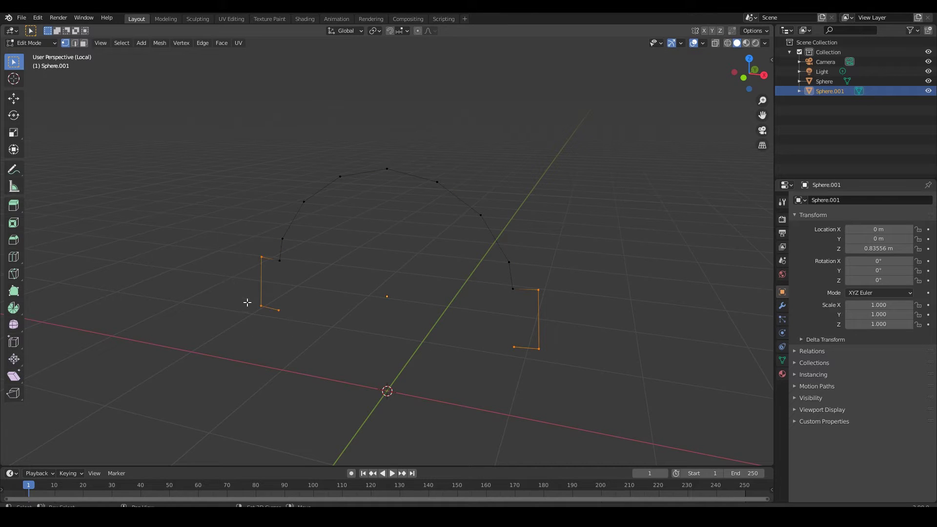
key(x)
click(273, 308)
key(Tab)
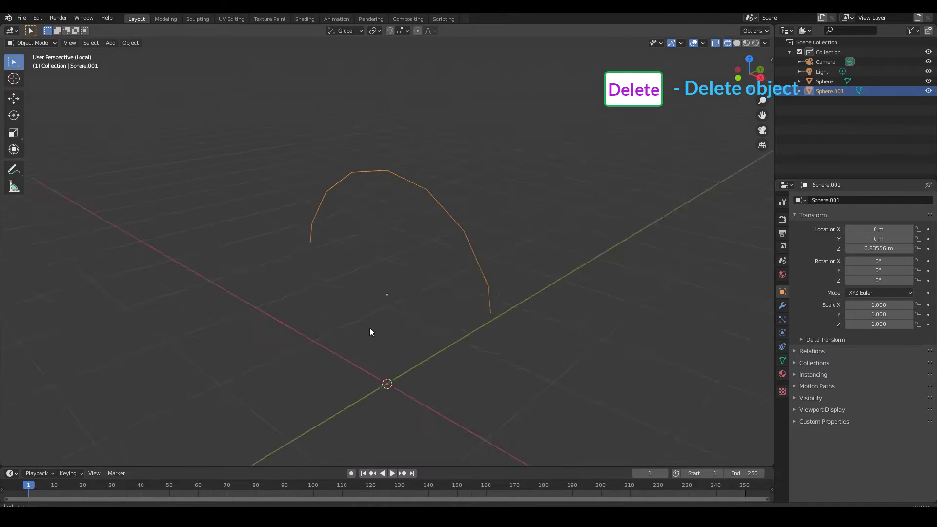
middle_drag(370, 332, 414, 300)
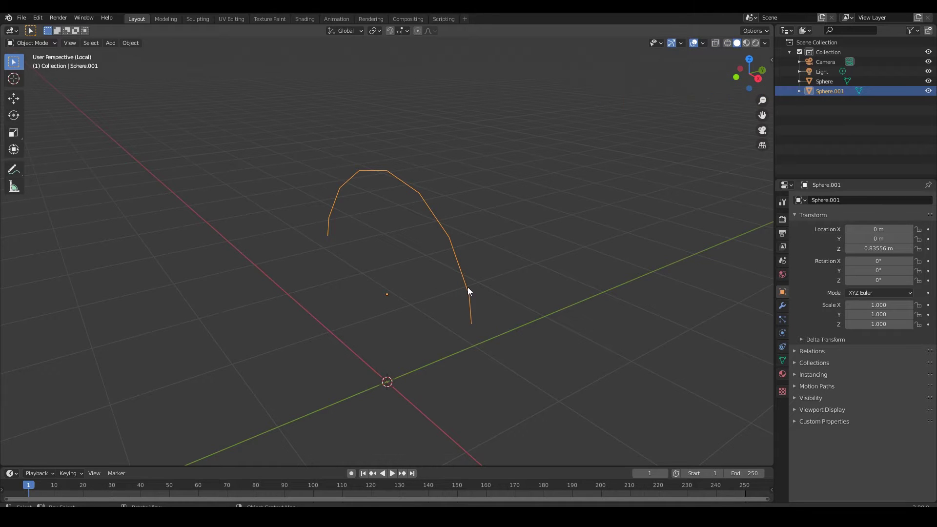
key(Tab)
key(Tab)
middle_drag(449, 286, 432, 291)
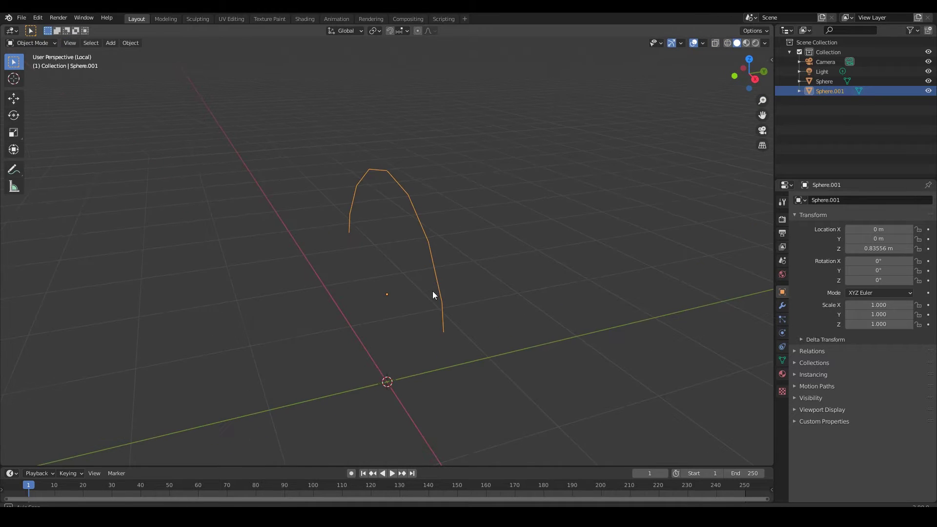
key(shift+z)
key(KP_Divide)
- Extrude the arc 0.2 along Y into a strip, then extrude its edge loop along Y again
key(shift+z)
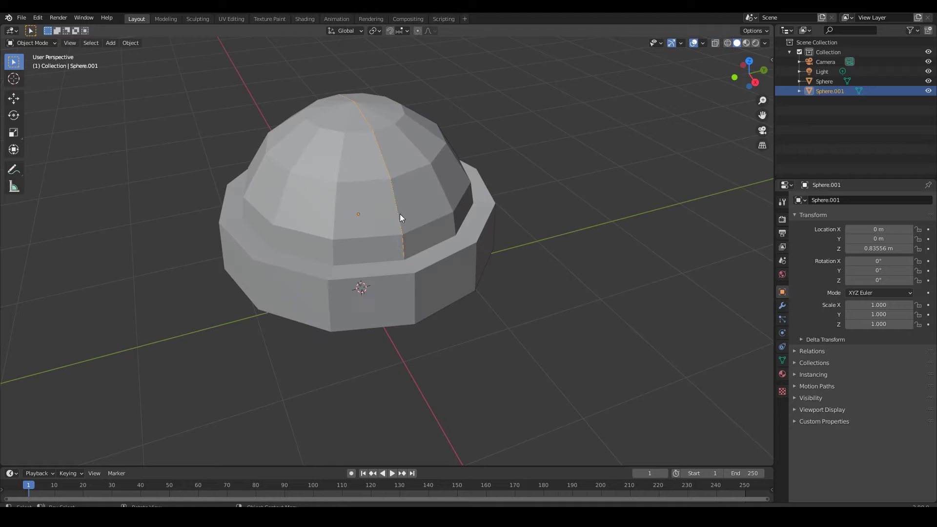
scroll(395, 230, up, 3)
key(Tab)
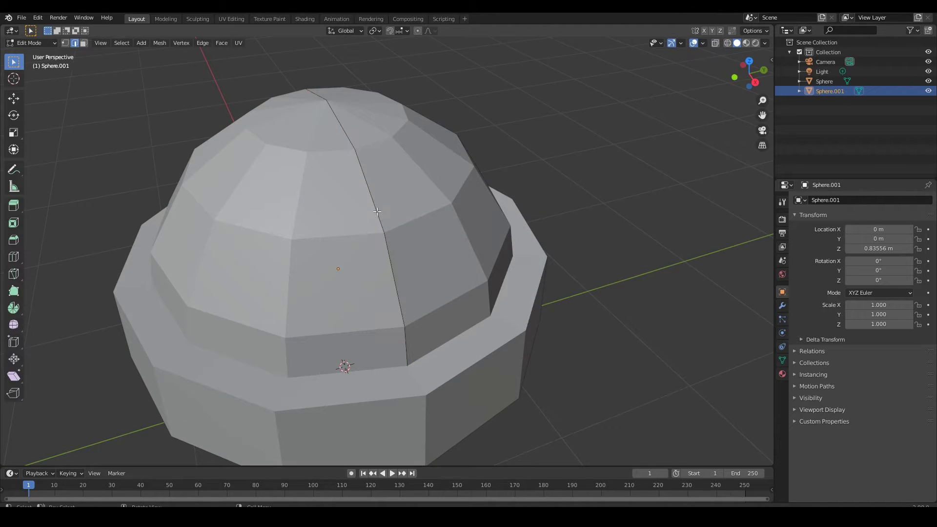
text(e)
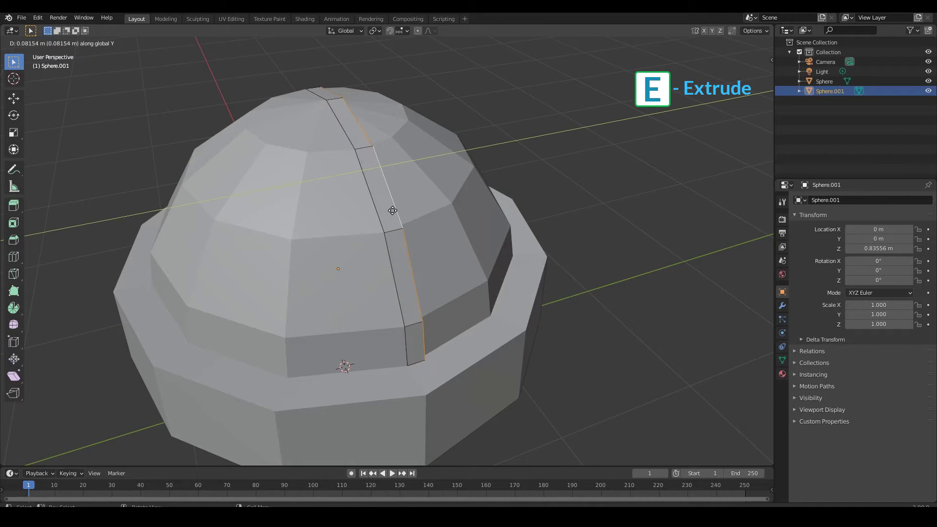
text(y.2)
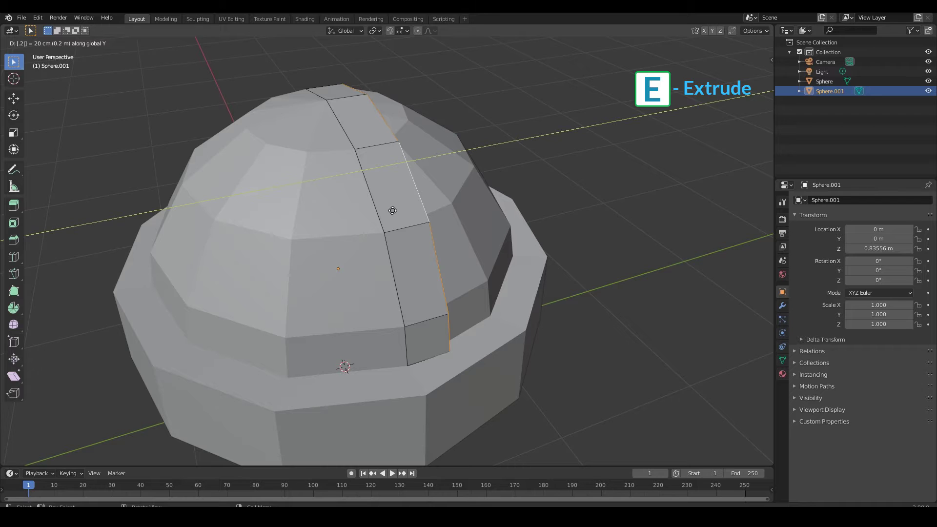
key(Return)
alt+click(377, 216)
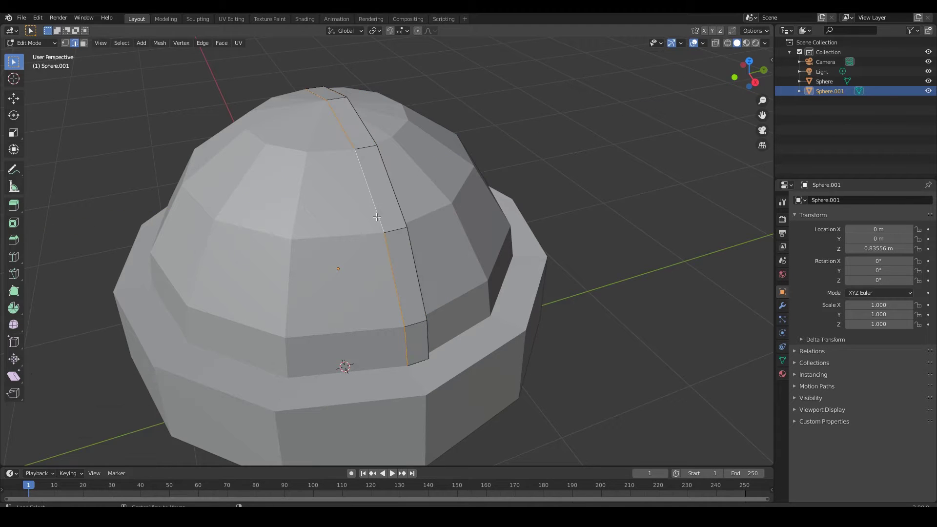
key(e)
key(y)
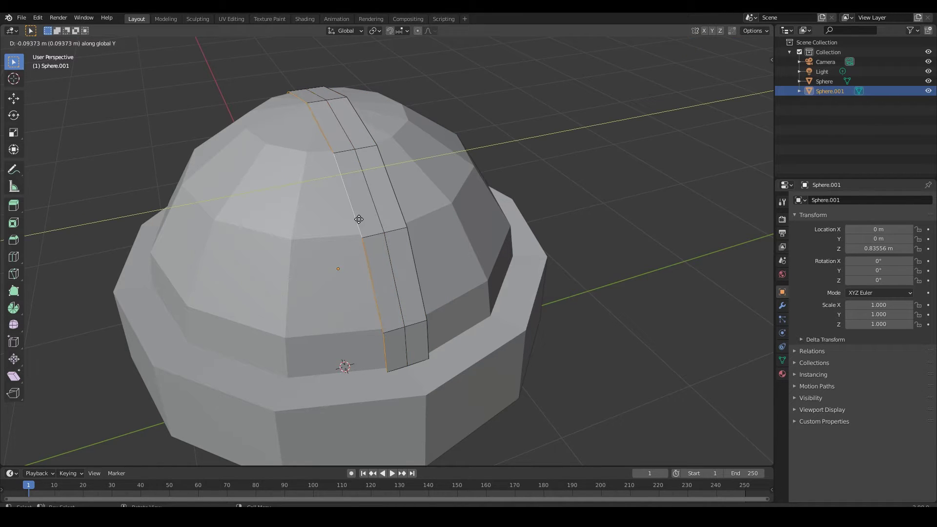
click(359, 219)
- Stretch the band object along the Y axis
key(Tab)
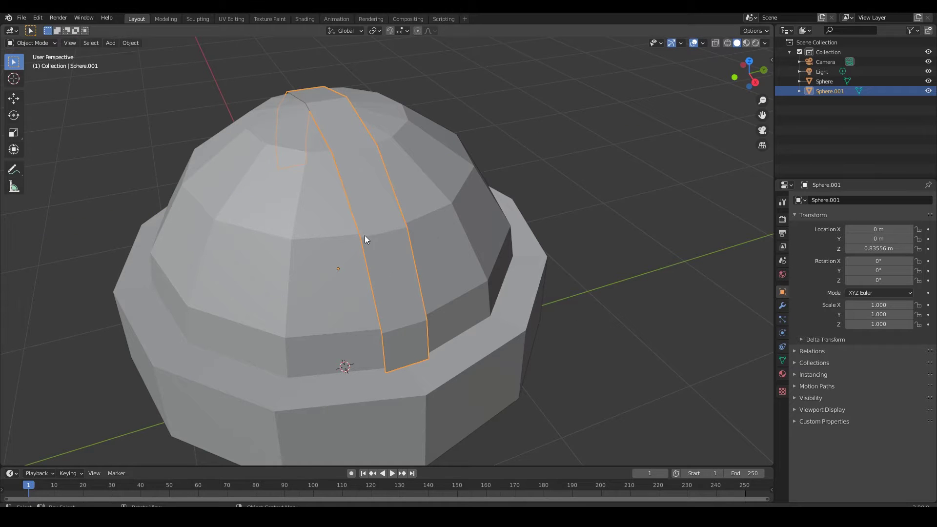
click(380, 236)
key(s)
key(y)
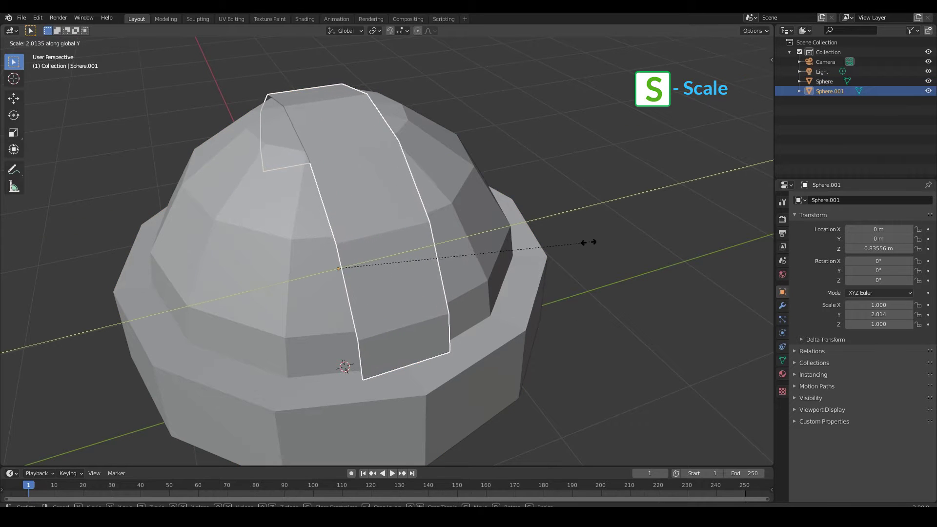
click(561, 292)
- Extrude the band's face strip along normals and recalculate normals to face outward
scroll(543, 281, up, 2)
key(Tab)
scroll(365, 233, up, 3)
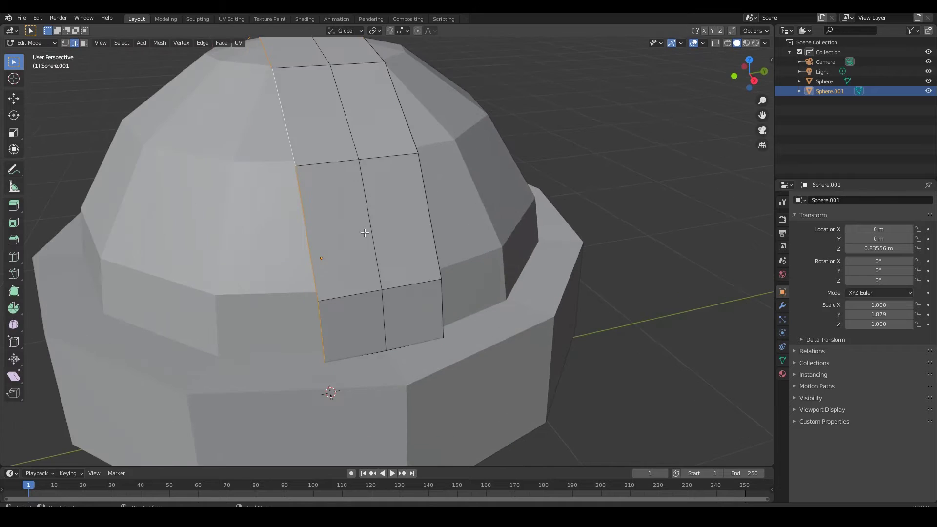
scroll(365, 233, down, 1)
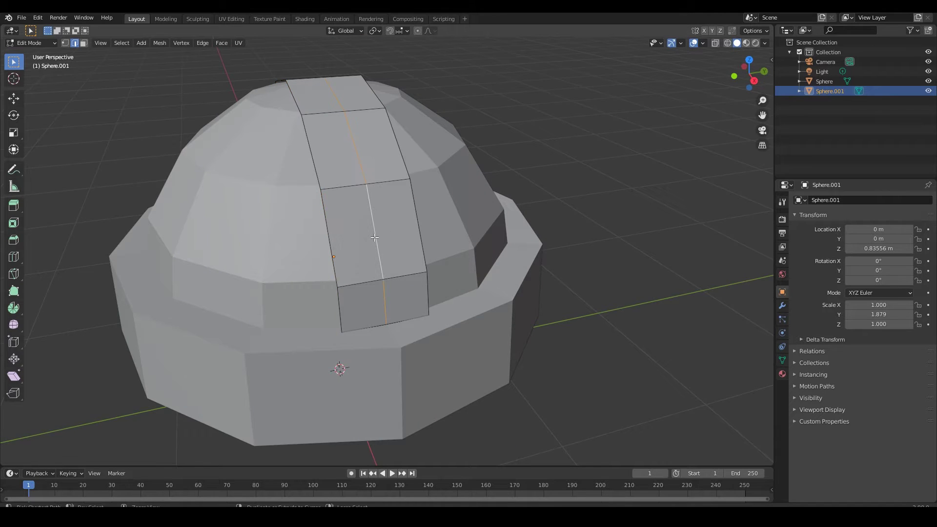
key(3)
alt+click(375, 244)
key(alt+e)
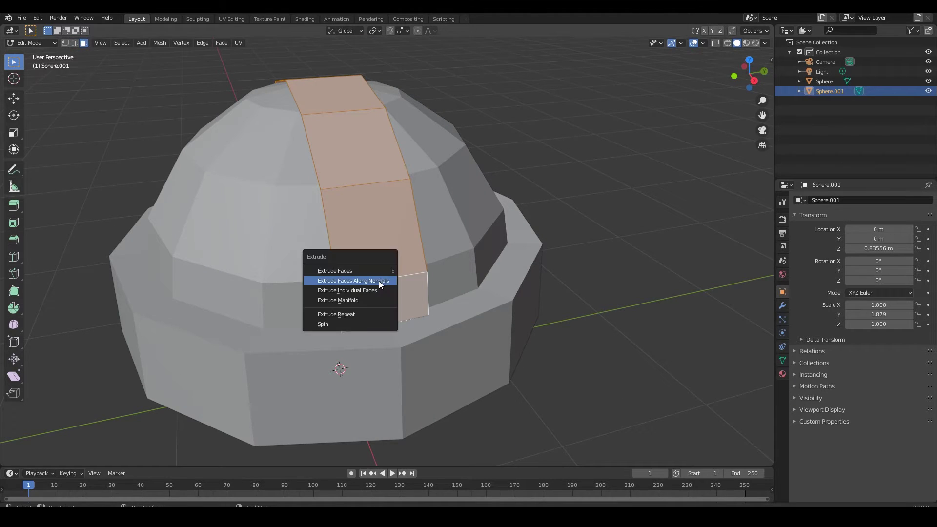
click(379, 283)
mouse_move(371, 269)
middle_down()
mouse_move(493, 199)
mouse_move(439, 220)
mouse_move(531, 239)
middle_up()
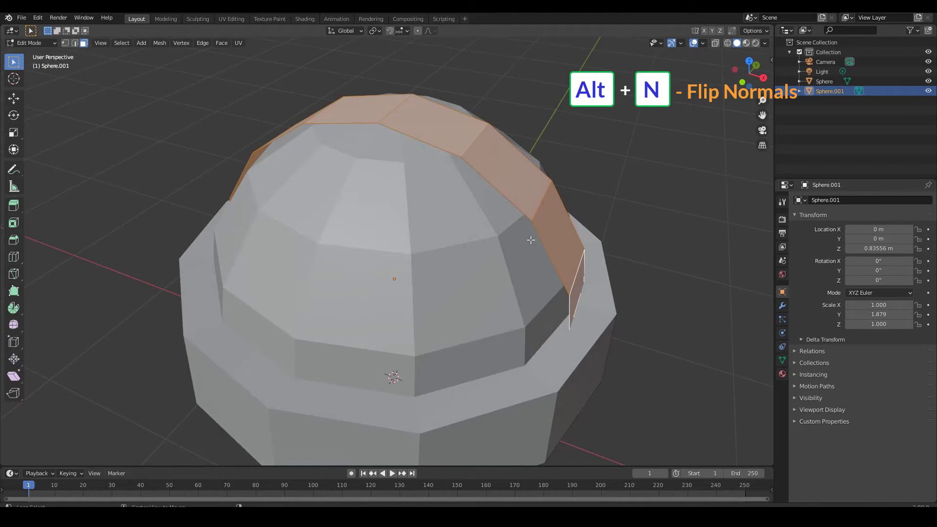
key(alt+n)
click(525, 251)
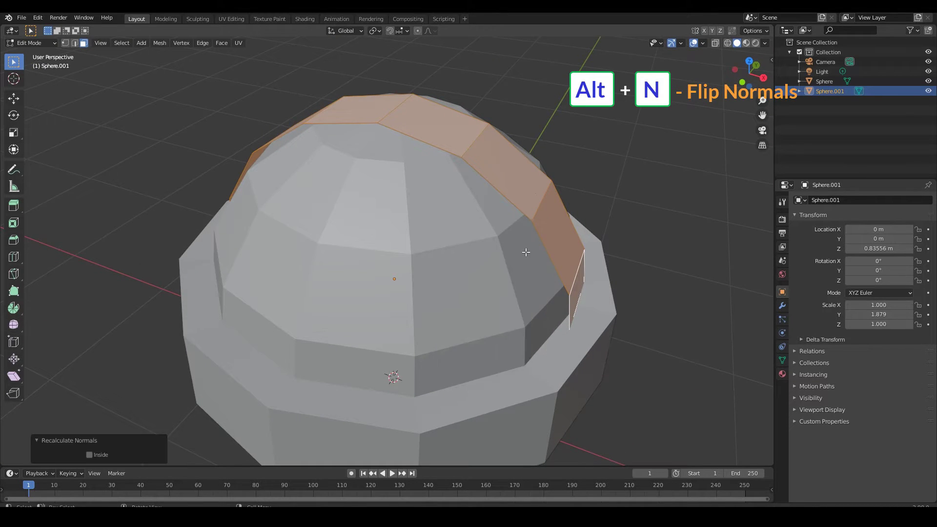
- Thicken the band outward by 0.106 m and scale the whole band to 0.965
middle_drag(526, 252, 535, 242)
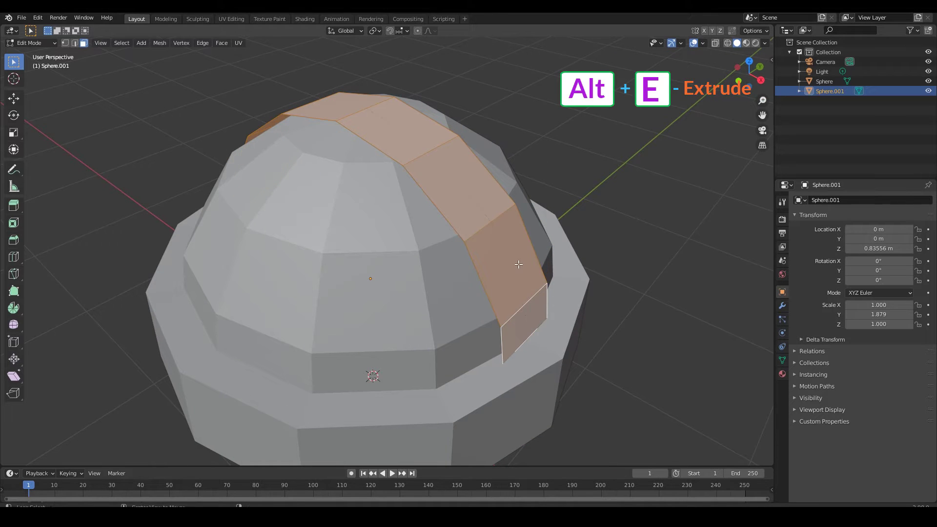
key(alt+e)
click(519, 262)
click(535, 260)
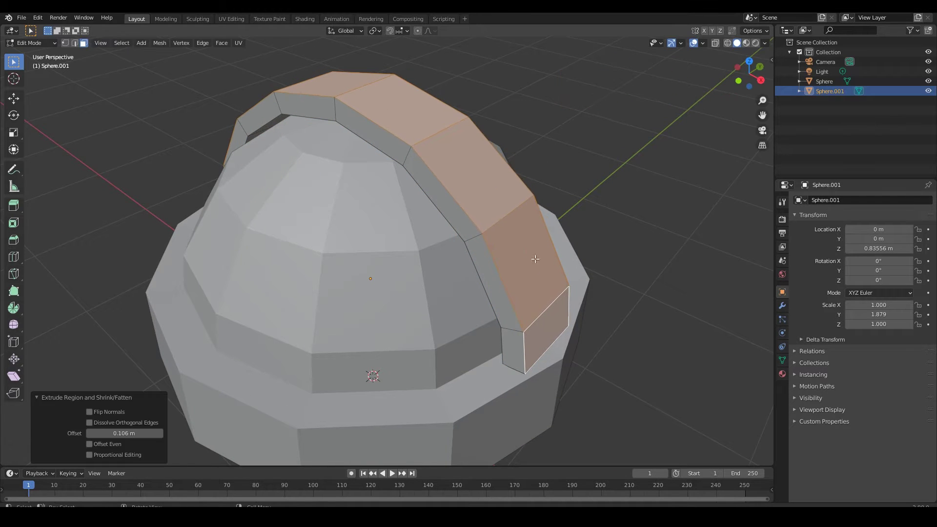
key(Tab)
key(s)
click(597, 339)
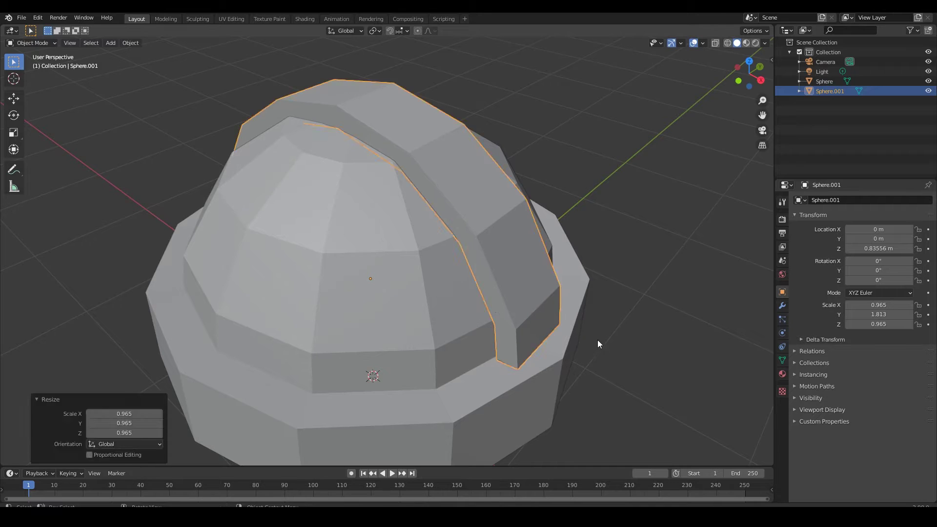
mouse_move(597, 340)
middle_down()
mouse_move(670, 330)
mouse_move(561, 341)
mouse_move(312, 271)
mouse_move(457, 278)
mouse_move(361, 192)
middle_up()
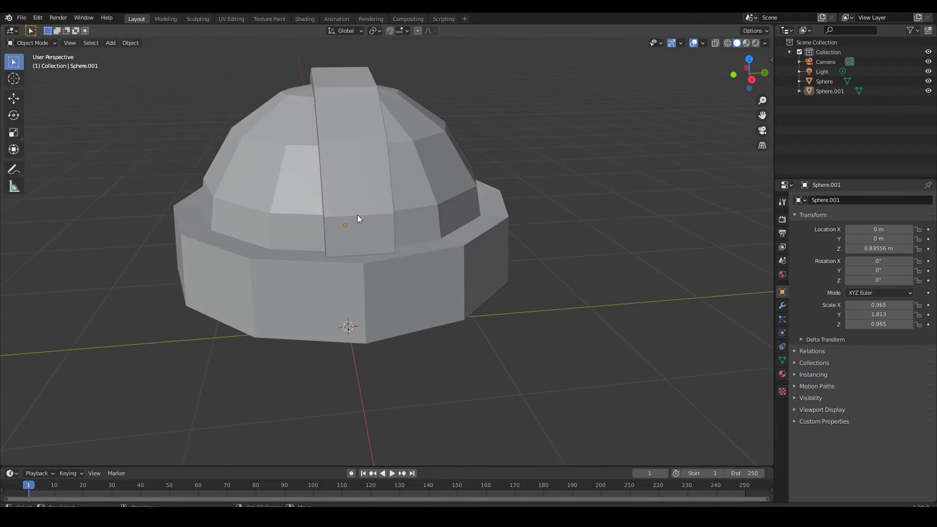
- Add a six-vertex cone at a 3D cursor placed on the dome front
shift+right_click(358, 216)
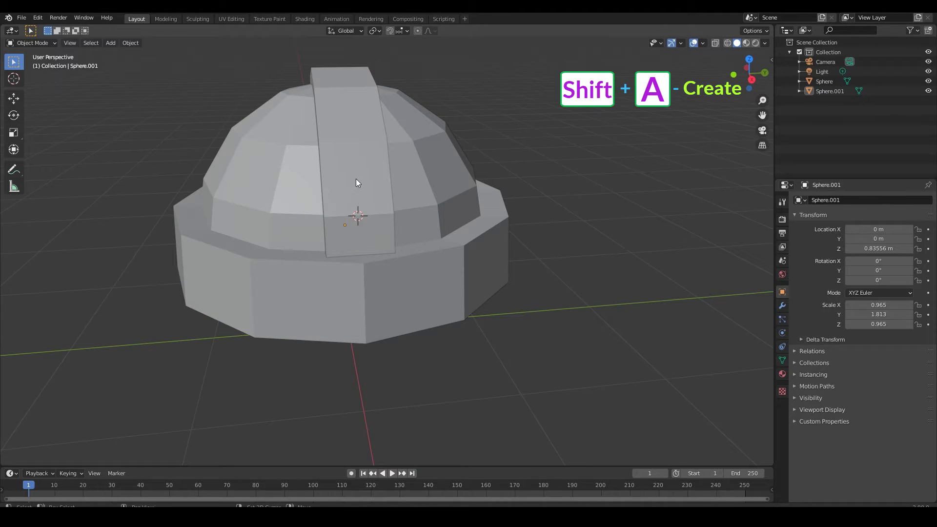
key(shift+a)
click(403, 247)
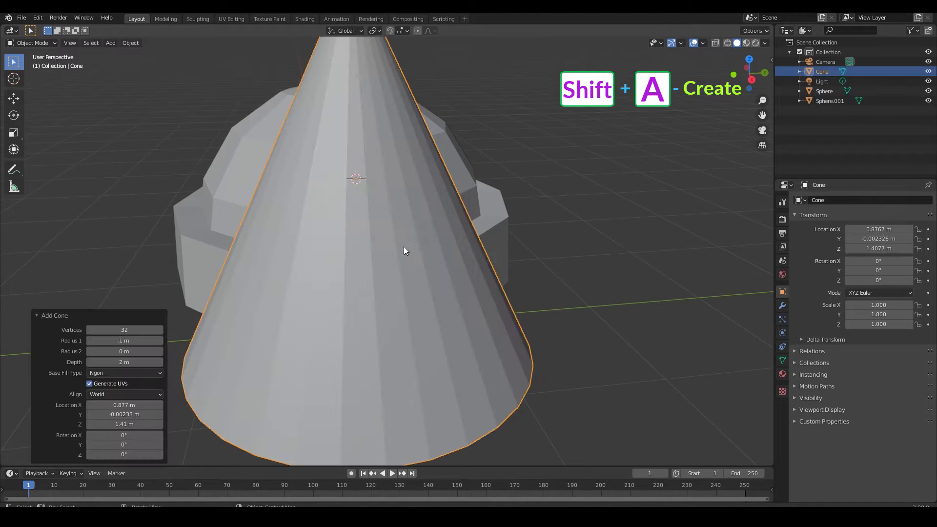
text(6)
key(Return)
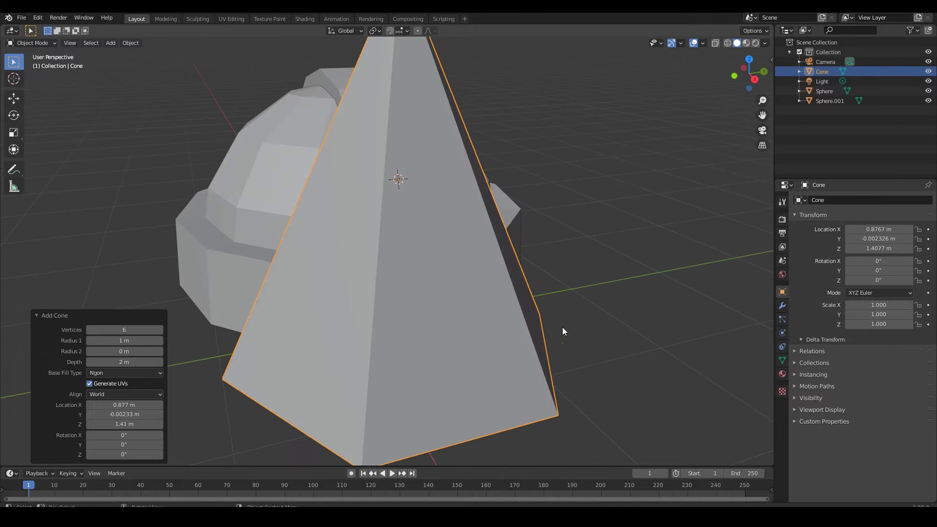
- Rotate the cone 90° about Y and shrink it to 0.150 scale
text(r90)
key(Return)
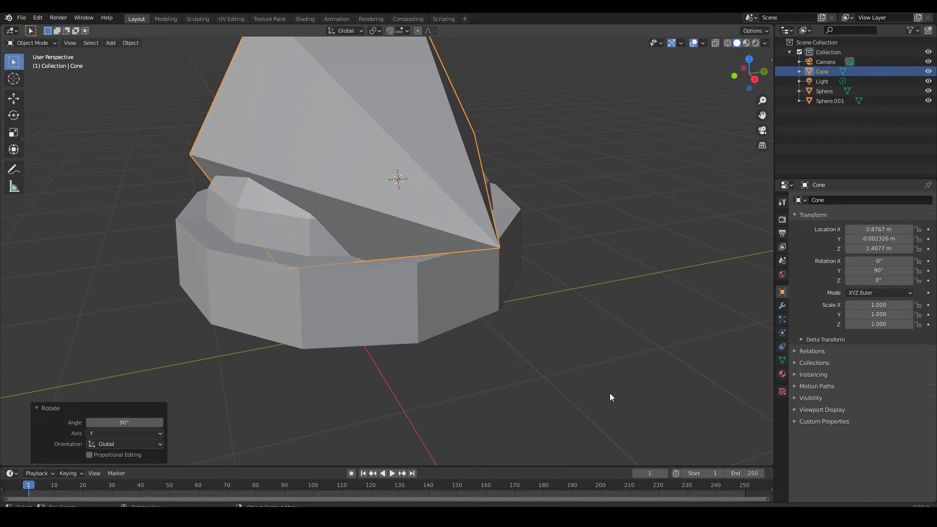
key(s)
click(447, 191)
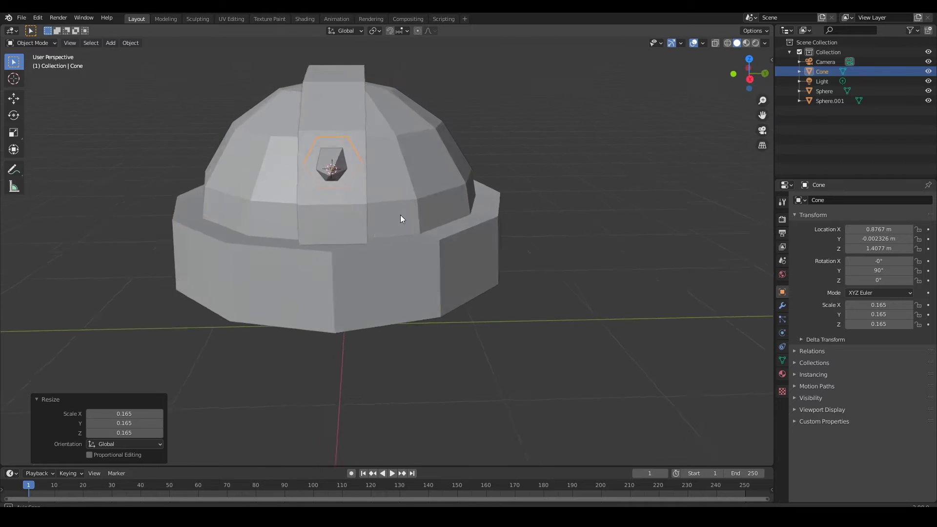
key(s)
click(385, 227)
- In front wireframe view, tilt the cone outward to 55.6°
key(KP_3)
key(KP_1)
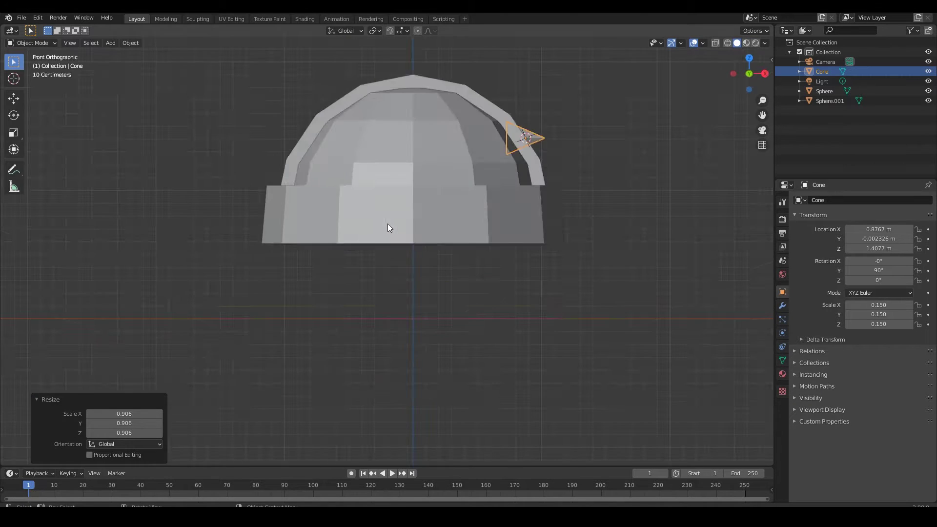
mouse_move(388, 223)
middle_down()
mouse_move(601, 150)
mouse_move(483, 271)
middle_up()
key(KP_1)
key(shift+z)
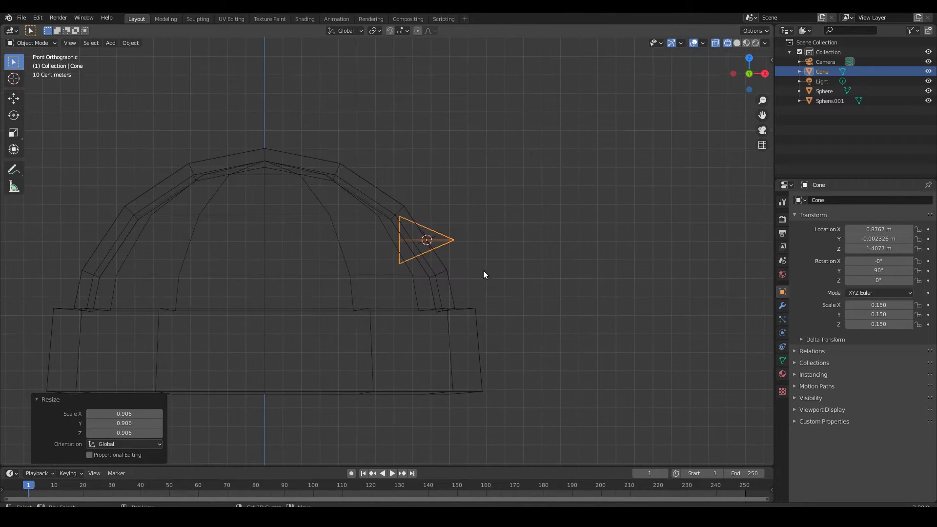
scroll(526, 283, up, 2)
key(r)
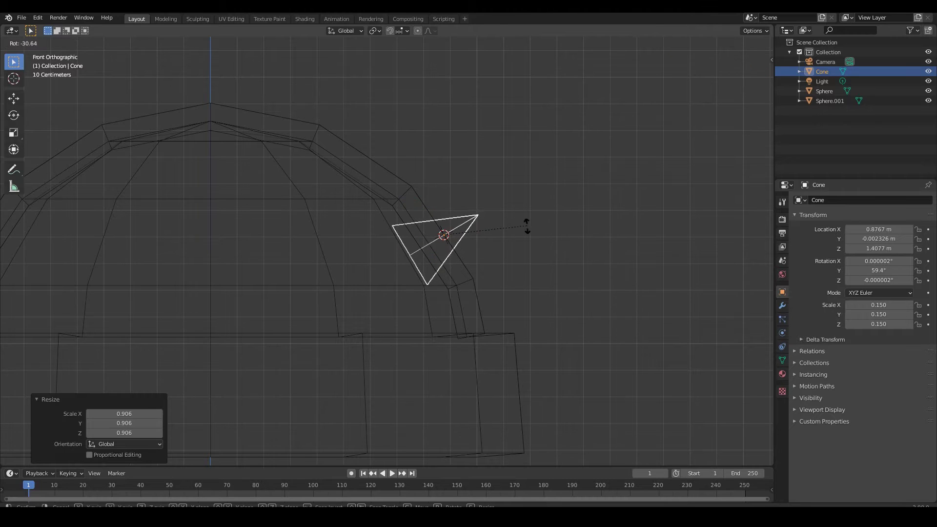
click(513, 265)
key(r)
click(525, 259)
key(shift+z)
mouse_move(525, 259)
middle_down()
mouse_move(537, 294)
mouse_move(520, 306)
mouse_move(464, 303)
mouse_move(464, 207)
middle_up()
- Move the cone's tip vertex so the spike juts from the helmet side
key(Tab)
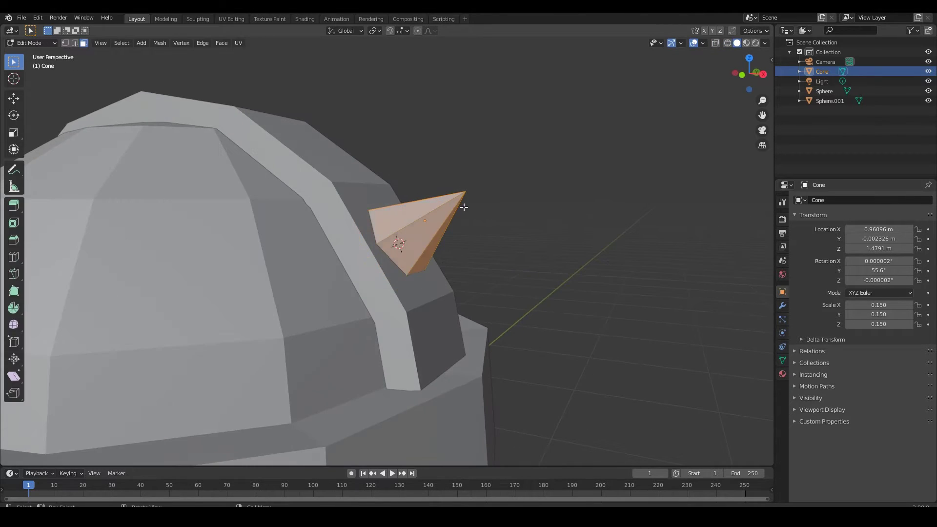
key(KP_3)
key(KP_1)
key(Tab)
key(Tab)
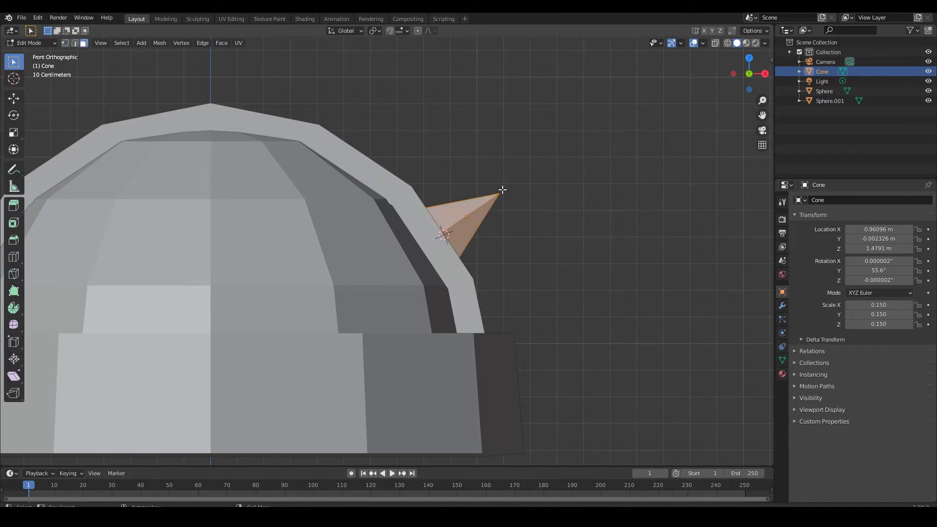
key(g)
click(483, 207)
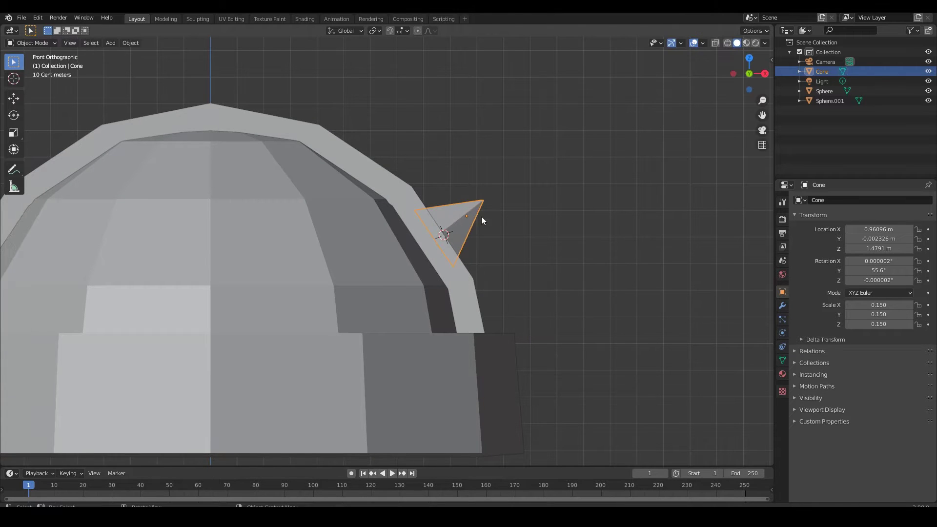
key(Tab)
mouse_move(481, 216)
middle_down()
mouse_move(458, 255)
mouse_move(405, 239)
middle_up()
key(KP_1)
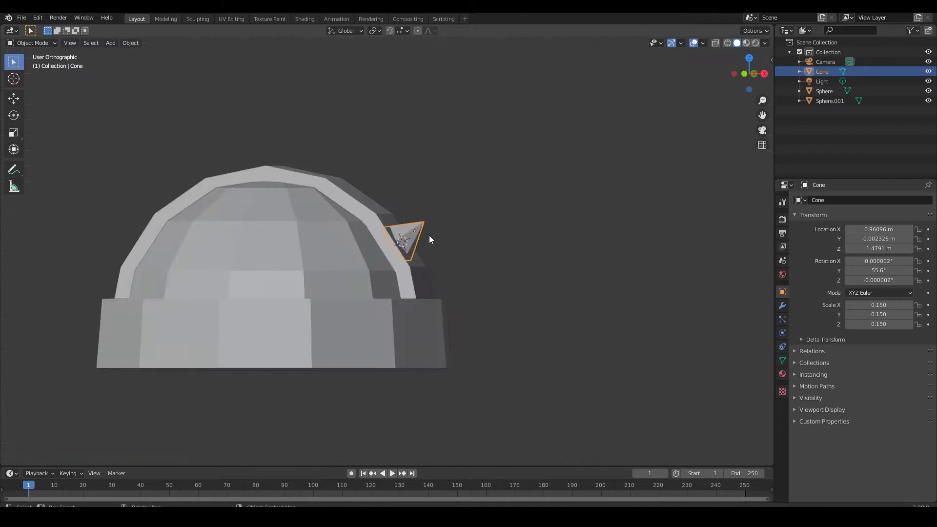
scroll(429, 236, up, 5)
- Set the cone spike's position, then duplicate its geometry in Edit Mode
key(g)
click(475, 237)
key(Tab)
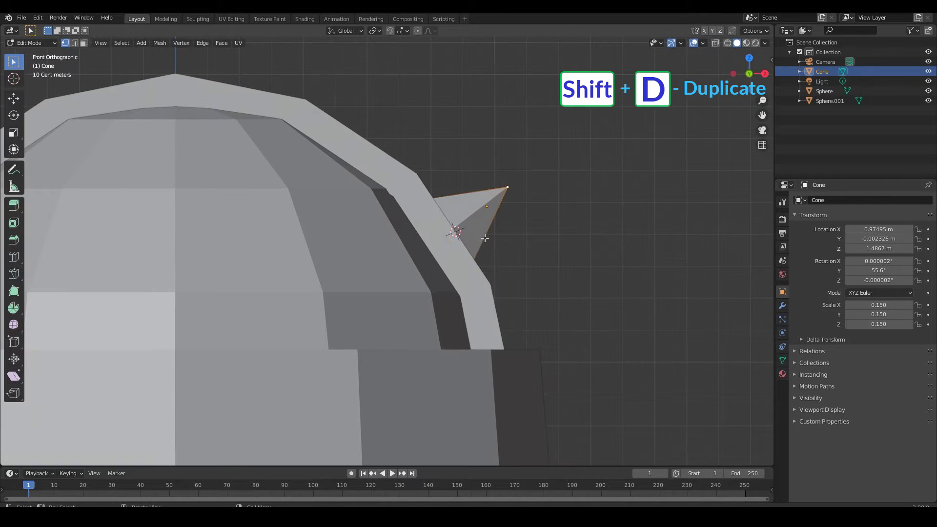
key(shift+d)
right_click(517, 243)
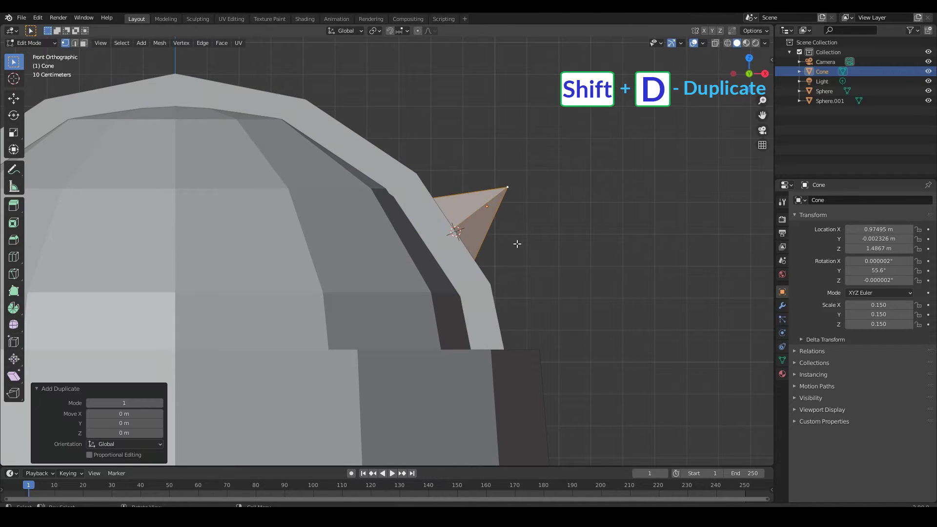
- Place the duplicate spike upright on top of the ridge band
key(g)
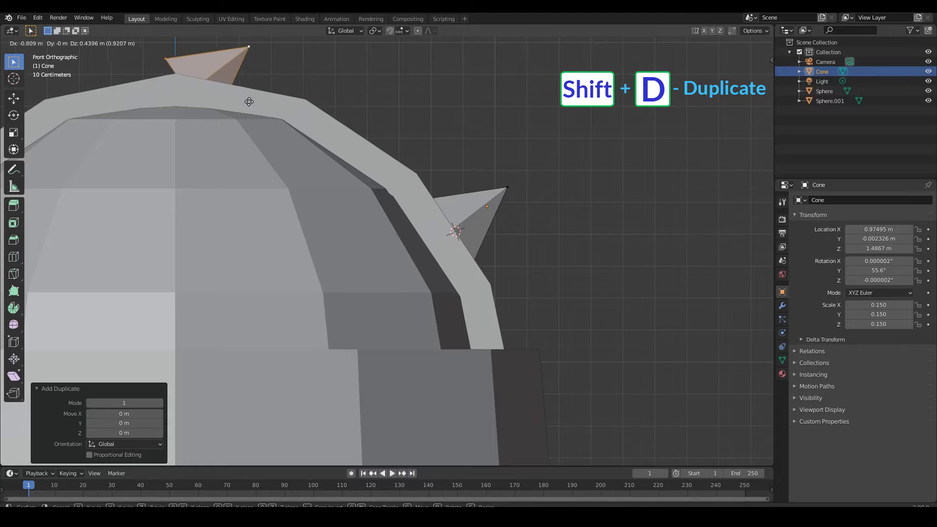
click(285, 109)
key(r)
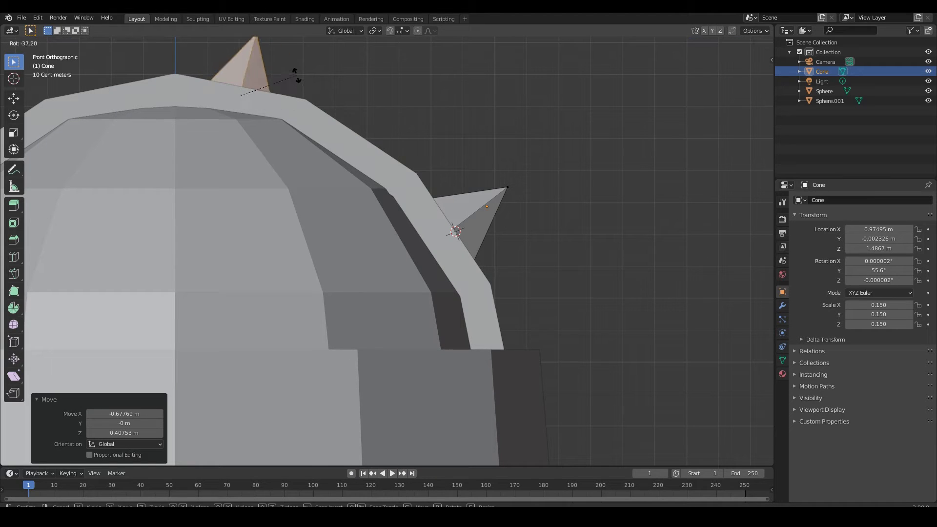
click(295, 78)
mouse_move(274, 116)
shift+middle_down()
mouse_move(382, 228)
mouse_move(455, 212)
shift+middle_up()
key(g)
click(378, 218)
scroll(378, 217, down, 2)
- Add a third spike on the band's left, tilted outward and nudged into place
key(shift+d)
click(281, 232)
key(r)
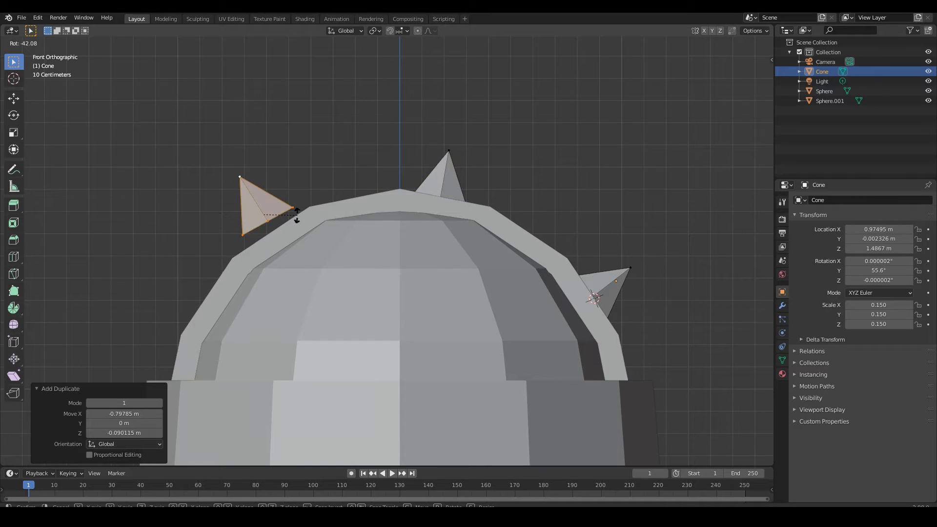
click(296, 215)
key(g)
click(302, 222)
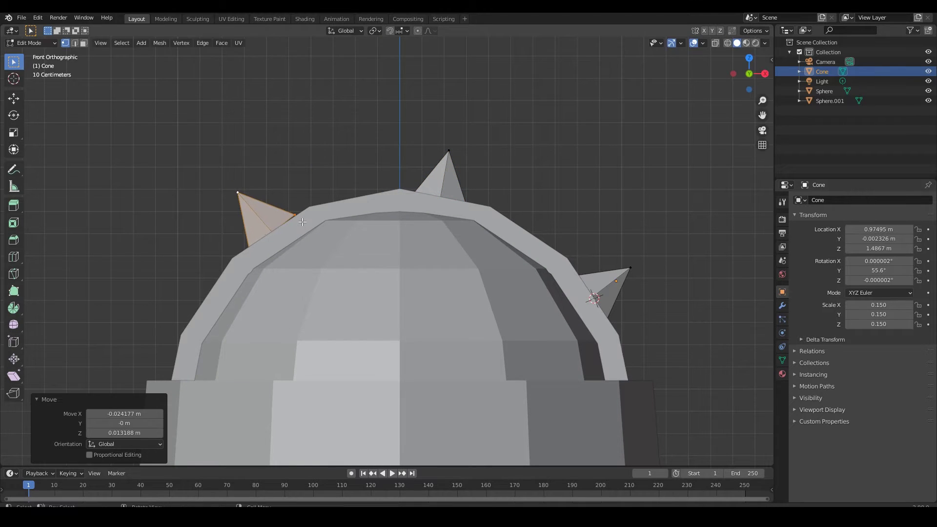
key(r)
right_click(302, 224)
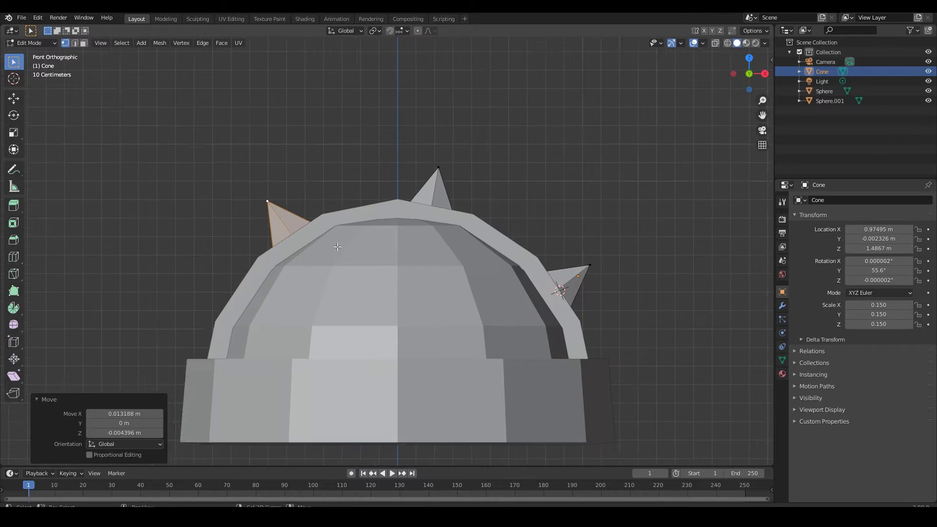
scroll(367, 237, down, 2)
key(Tab)
- Copy a fourth spike onto the left side and adjust the linked upper-left spike
key(shift+d)
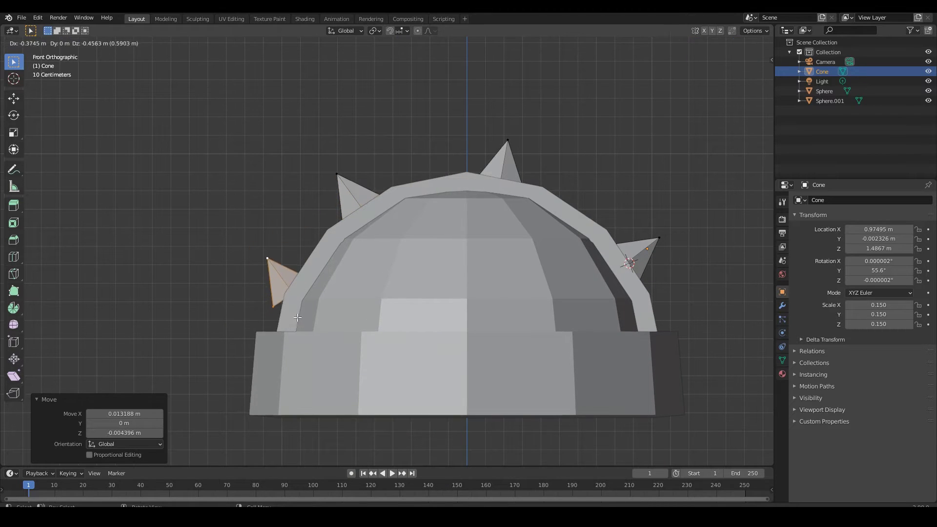
click(298, 318)
key(g)
click(307, 307)
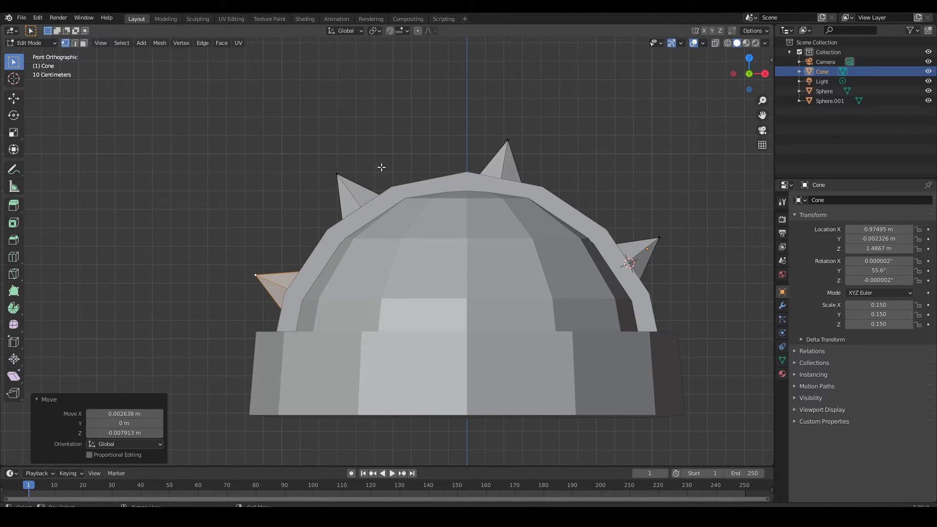
click(344, 181)
key(l)
key(g)
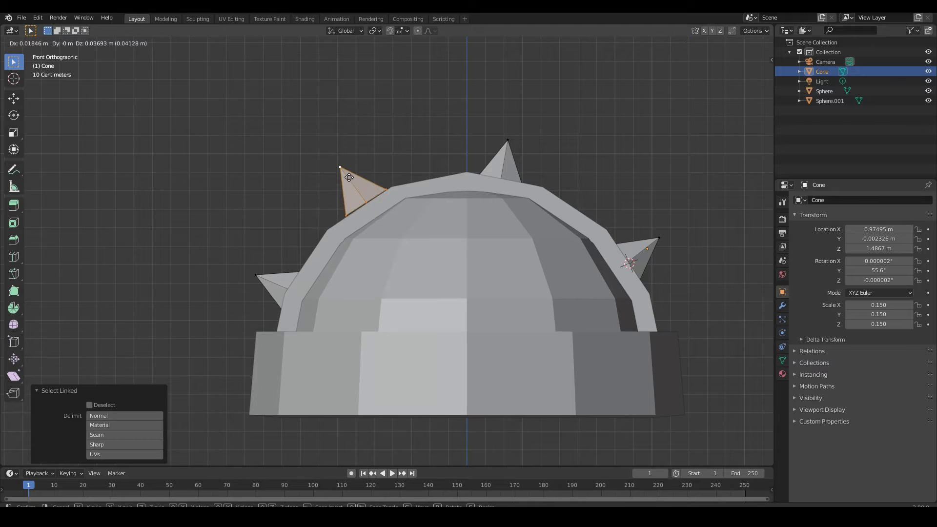
click(354, 179)
click(402, 129)
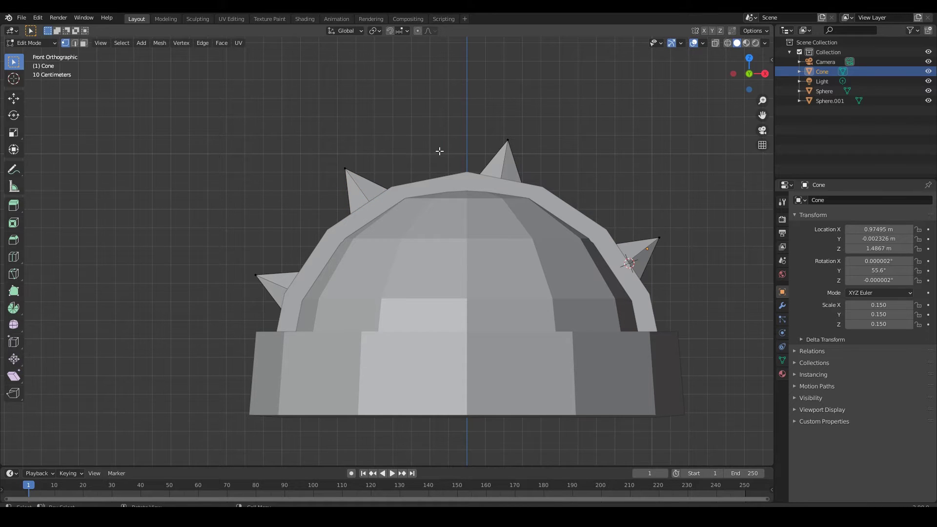
- Return to Object Mode and orbit to view the four-spiked helmet in perspective
key(Tab)
middle_drag(450, 151, 581, 262)
scroll(581, 262, down, 3)
mouse_move(523, 260)
middle_down()
mouse_move(373, 250)
mouse_move(536, 199)
mouse_move(666, 228)
mouse_move(5, 228)
middle_up()
- Join the cone spikes into the ridge band object
click(536, 199)
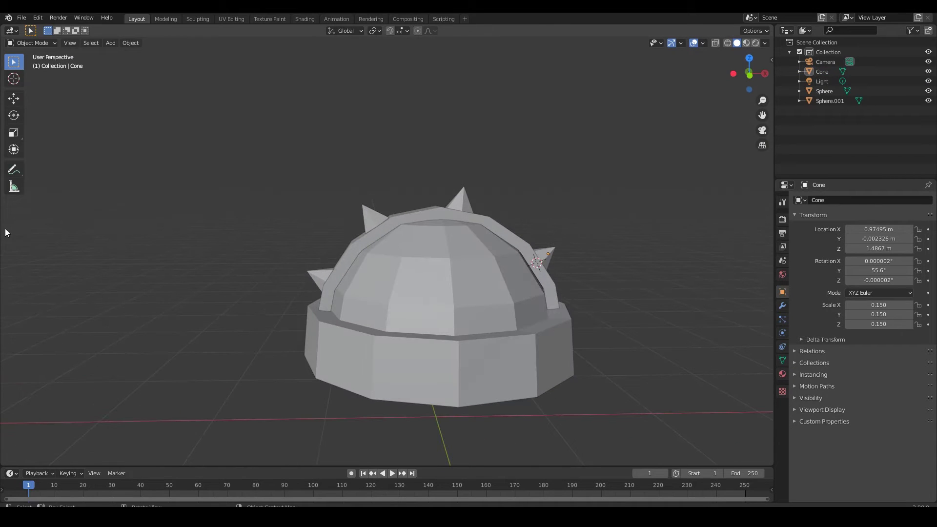
middle_drag(212, 222, 379, 223)
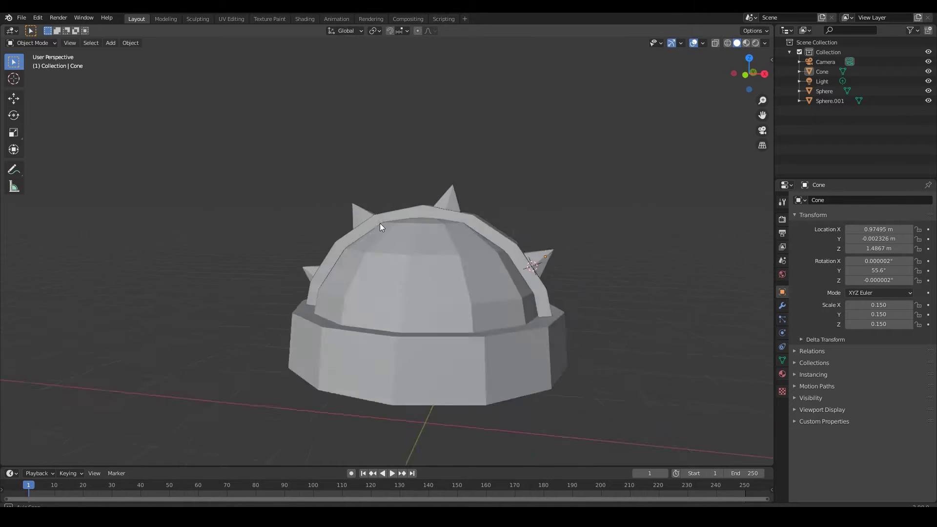
scroll(400, 237, up, 2)
scroll(400, 237, down, 2)
shift+click(496, 297)
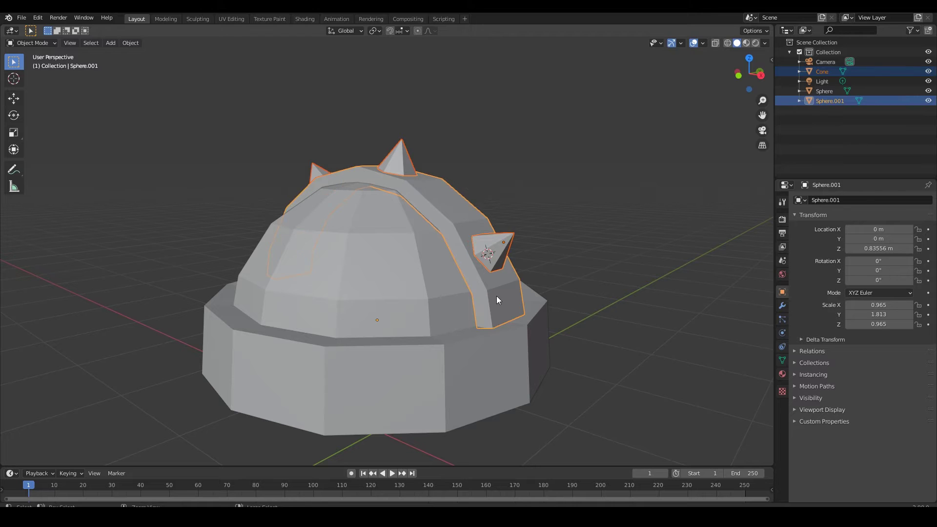
key(ctrl+j)
- Join the ridge band into the helmet dome, Sphere
click(540, 215)
mouse_move(540, 215)
middle_down()
mouse_move(532, 289)
mouse_move(419, 311)
mouse_move(447, 302)
middle_up()
click(531, 288)
shift+click(484, 306)
key(ctrl+j)
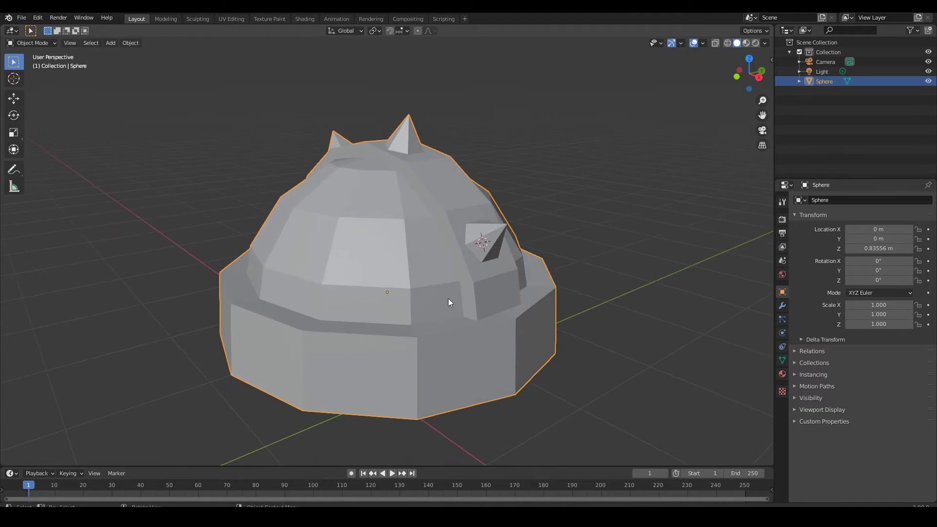
- Turn on Wireframe in Viewport Display and reselect the helmet for applying transforms
click(822, 408)
click(847, 445)
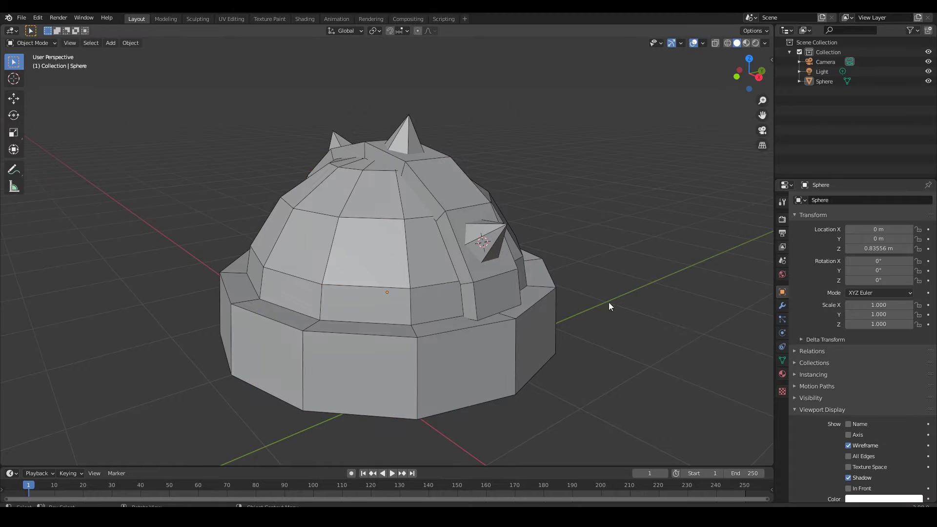
middle_drag(608, 303, 513, 274)
click(615, 218)
click(512, 257)
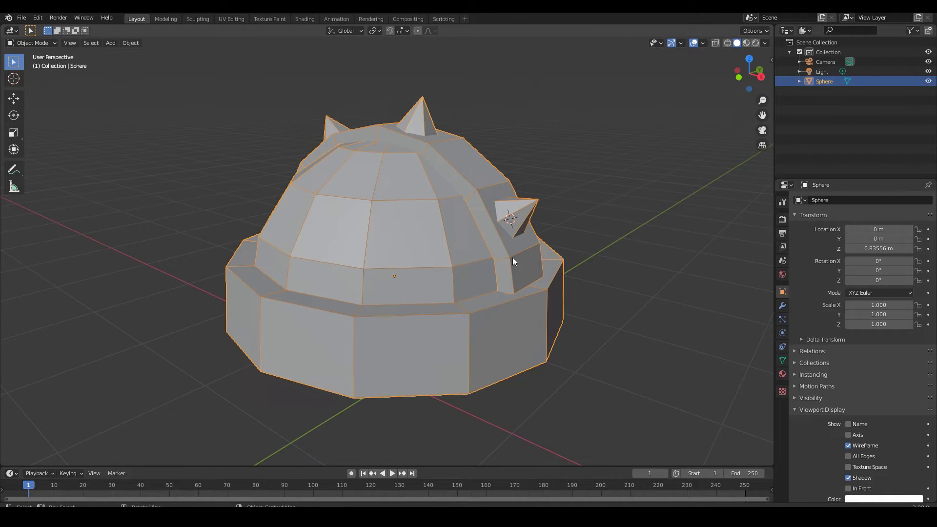
key(ctrl+a)
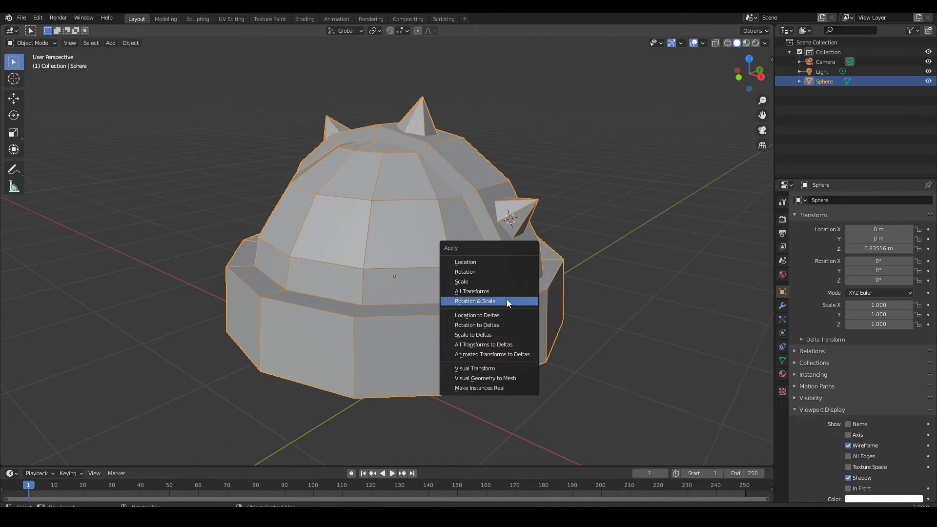
- Apply the helmet's rotation and scale
click(506, 299)
click(639, 302)
mouse_move(640, 299)
middle_down()
mouse_move(613, 318)
mouse_move(465, 276)
middle_up()
- Bevel the ridge band edges in edge select mode
key(Tab)
scroll(465, 276, up, 3)
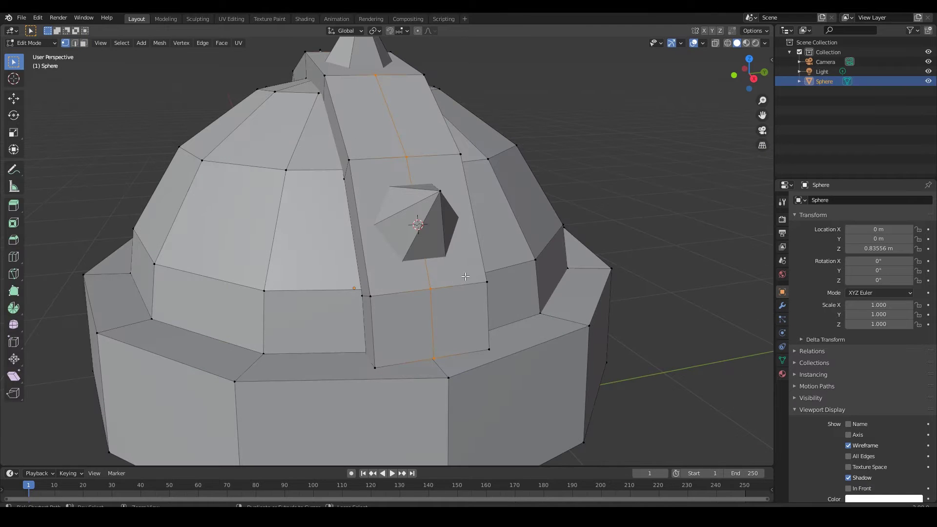
key(2)
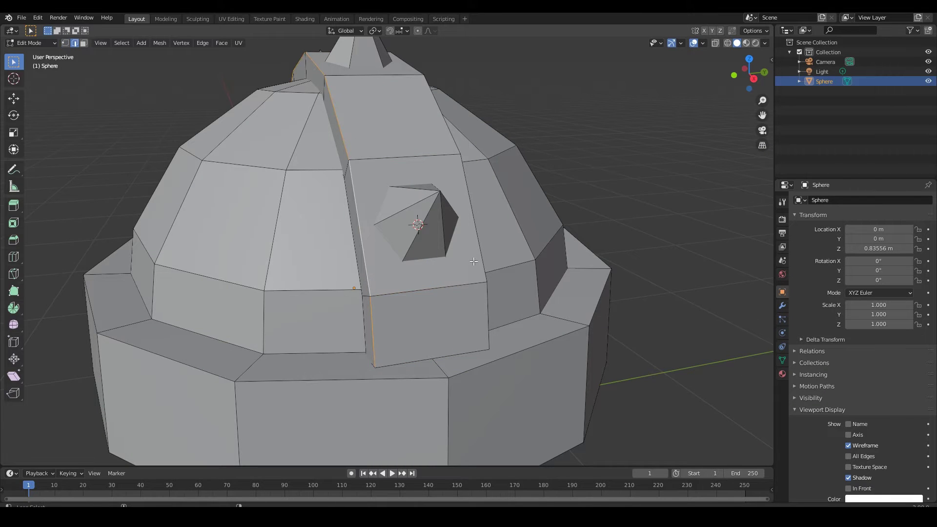
scroll(451, 351, down, 4)
mouse_move(450, 352)
middle_down()
mouse_move(446, 273)
mouse_move(396, 266)
middle_up()
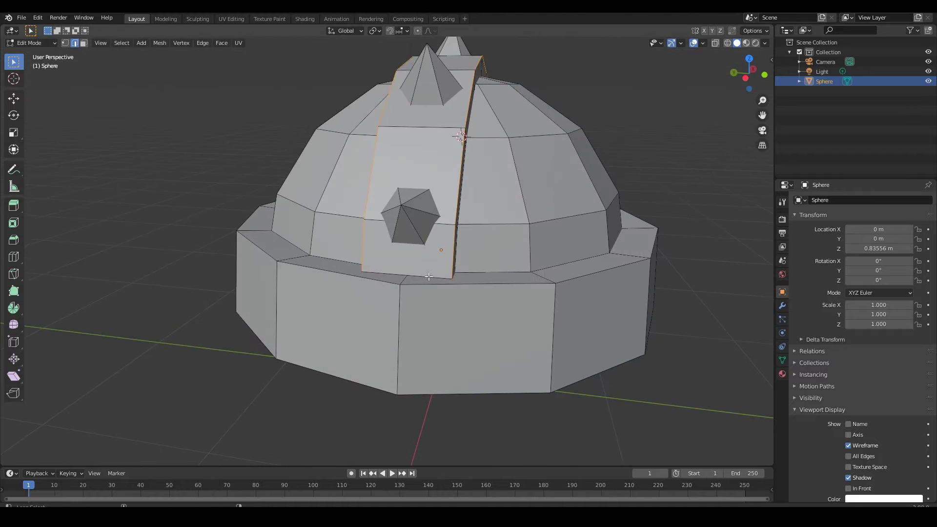
scroll(396, 266, up, 4)
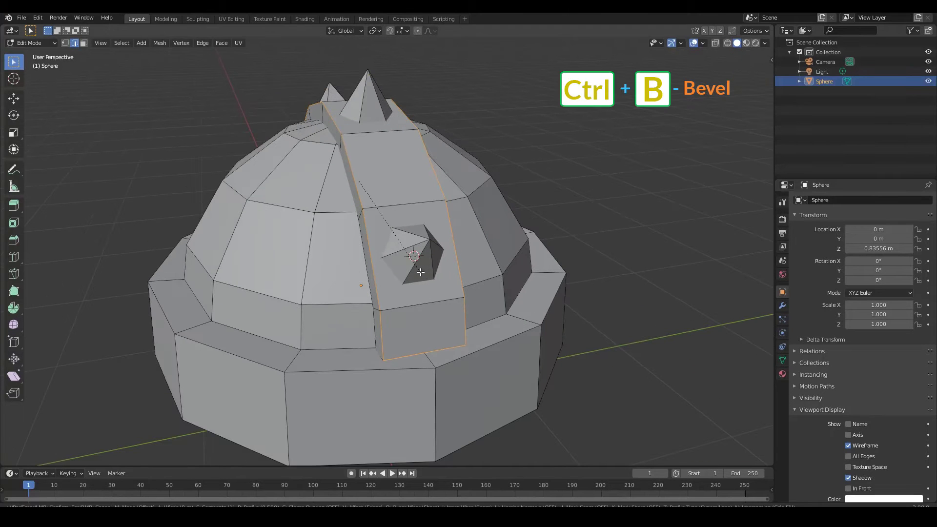
click(433, 275)
key(Tab)
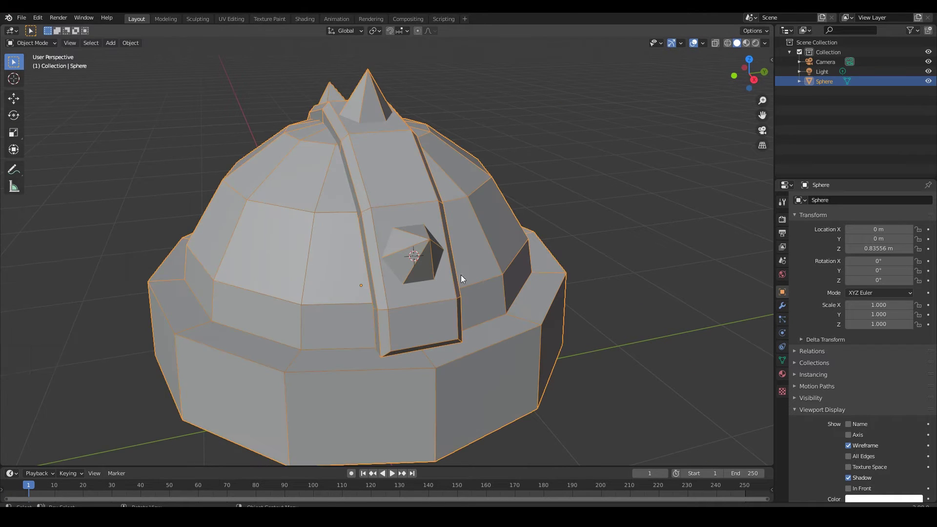
- Bevel the edge at the brim's top and deselect all edges
mouse_move(460, 274)
middle_down()
mouse_move(476, 211)
mouse_move(452, 345)
middle_up()
key(Tab)
click(453, 345)
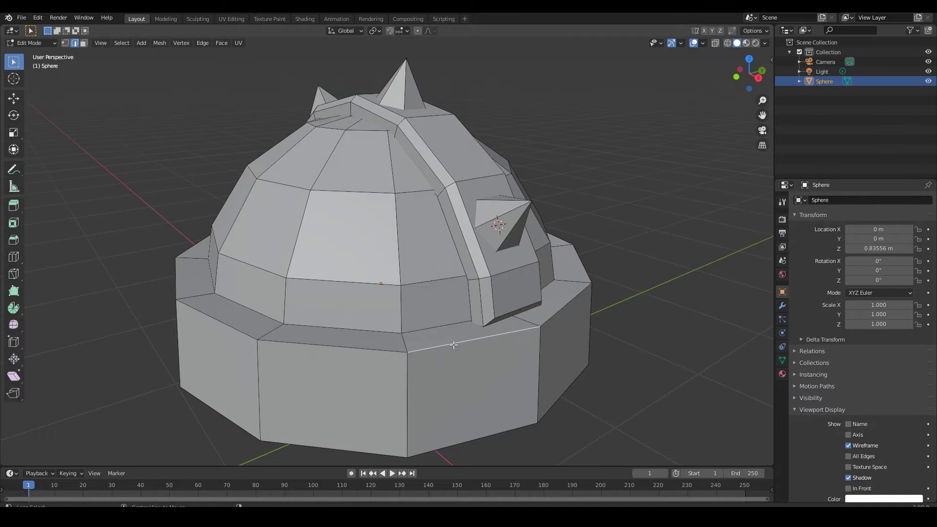
middle_drag(482, 437, 502, 411)
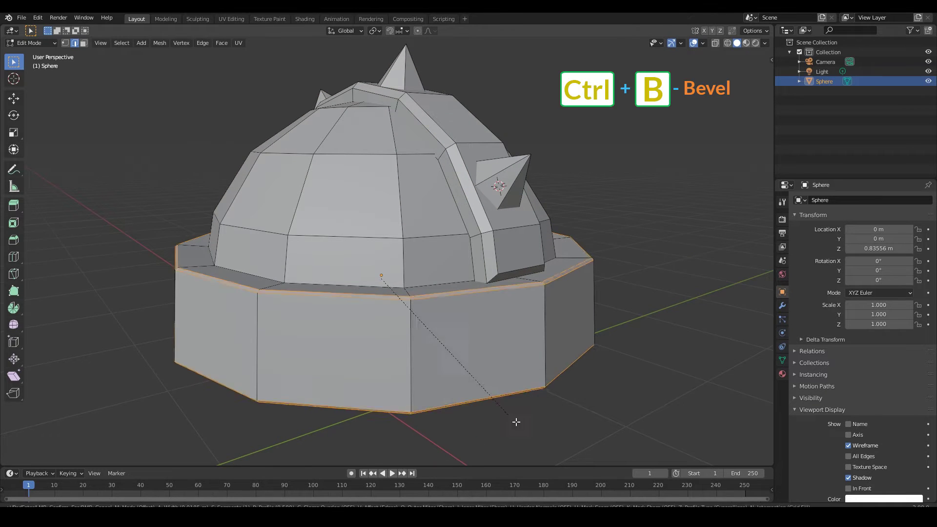
click(518, 415)
key(alt+a)
scroll(464, 383, down, 3)
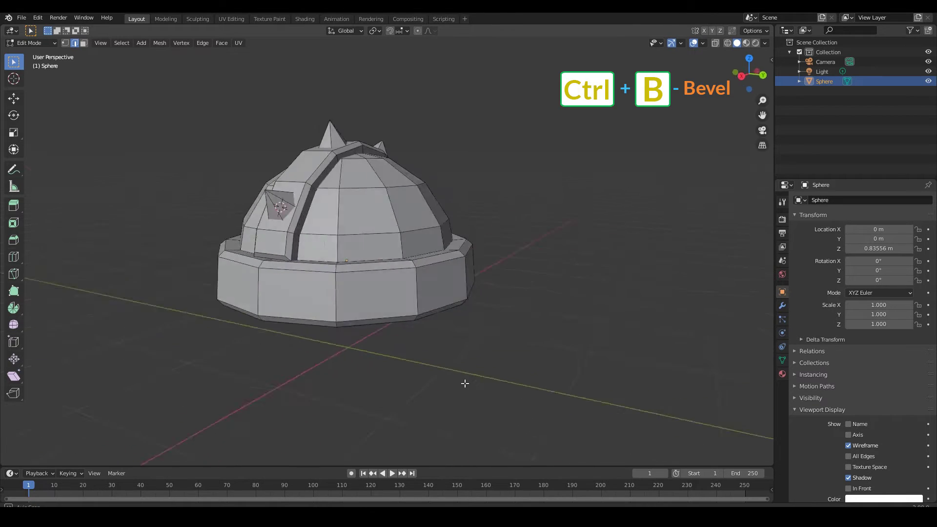
scroll(569, 382, up, 2)
scroll(484, 323, up, 2)
- Shade the helmet smooth
key(a)
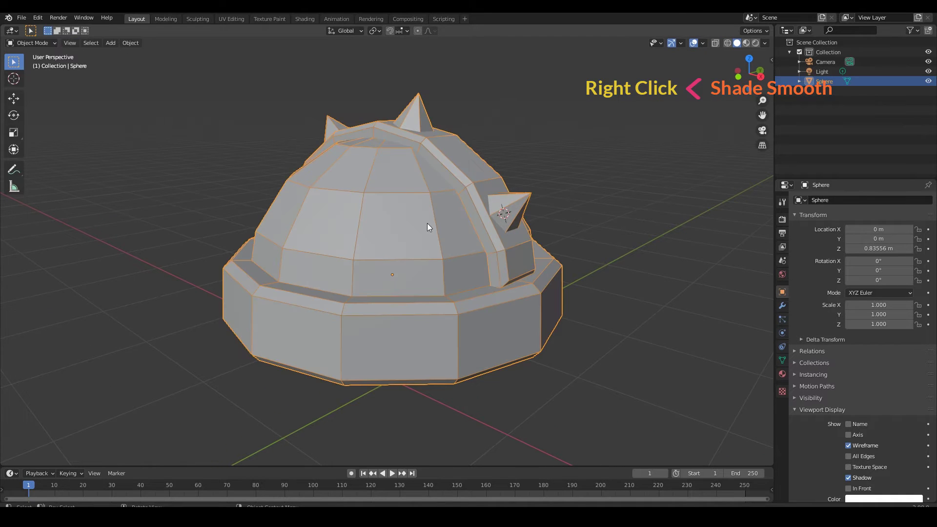
right_click(426, 223)
click(391, 342)
key(alt+a)
- Add loop cuts around the dome and brim, sliding one toward the brim edge
key(ctrl+r)
click(443, 281)
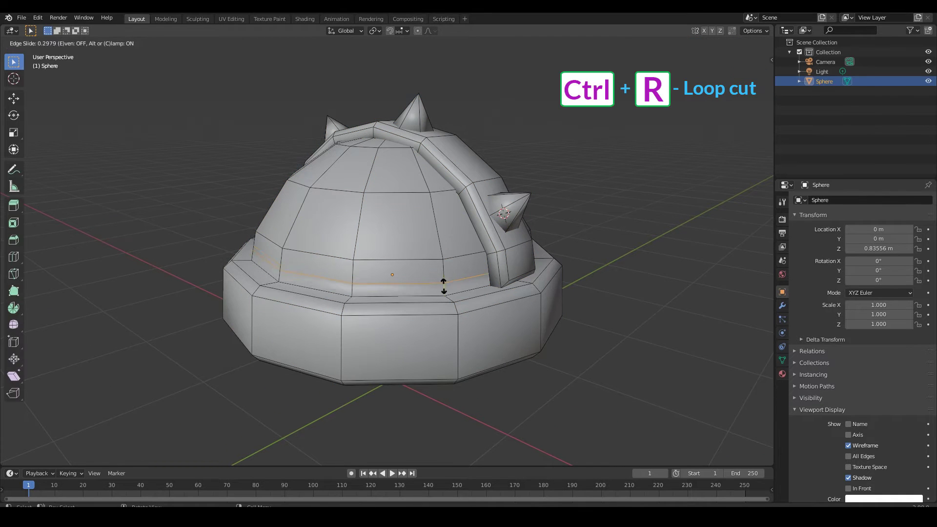
click(444, 295)
middle_drag(445, 295, 492, 305)
click(444, 310)
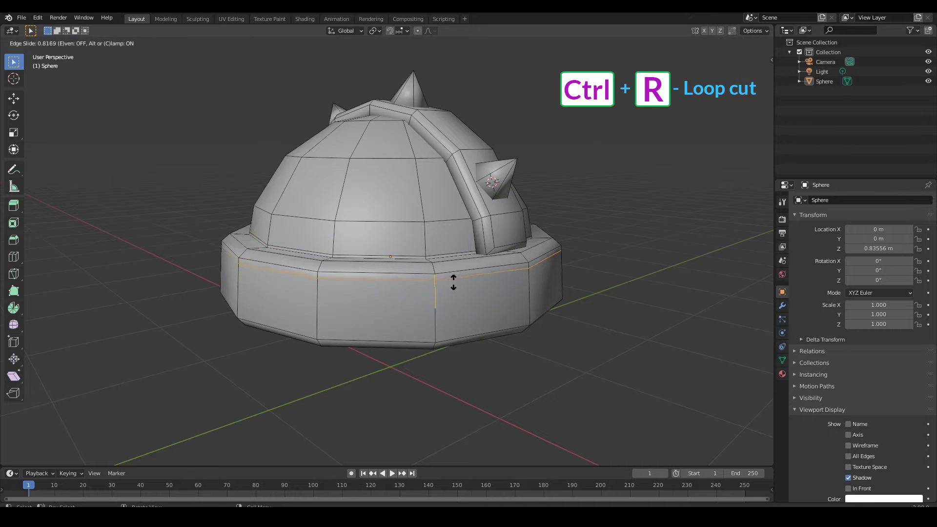
click(451, 284)
key(g)
key(g)
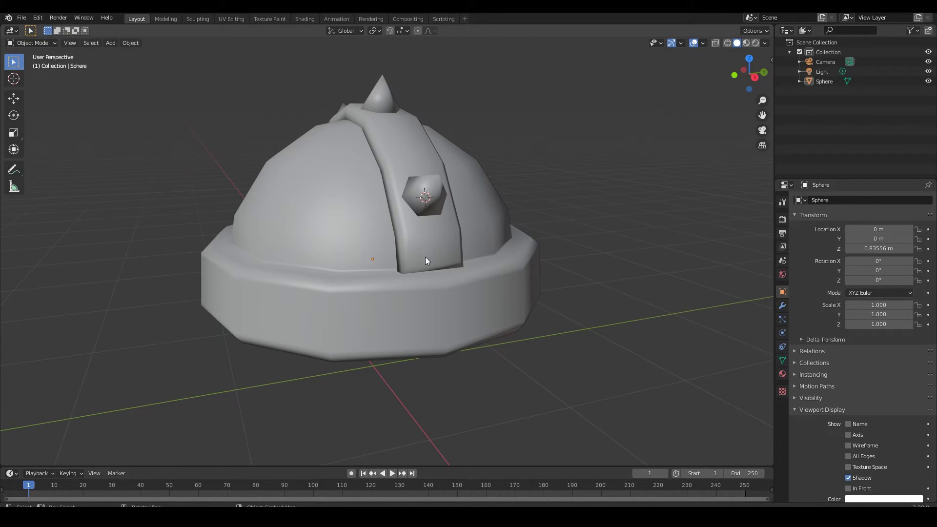
- Add a loop cut running along the ridge band
mouse_move(425, 257)
middle_down()
mouse_move(412, 225)
mouse_move(462, 225)
mouse_move(443, 245)
middle_up()
click(432, 207)
key(Tab)
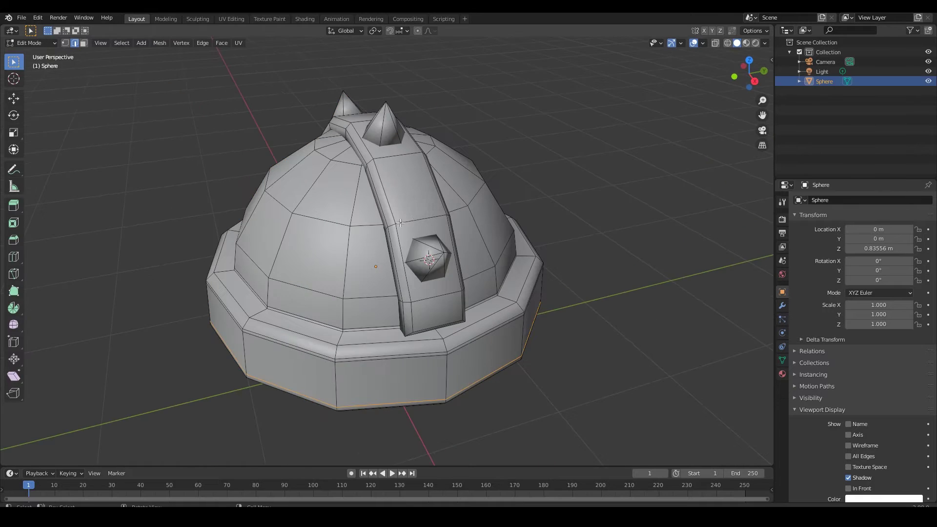
scroll(420, 220, up, 2)
key(g)
key(g)
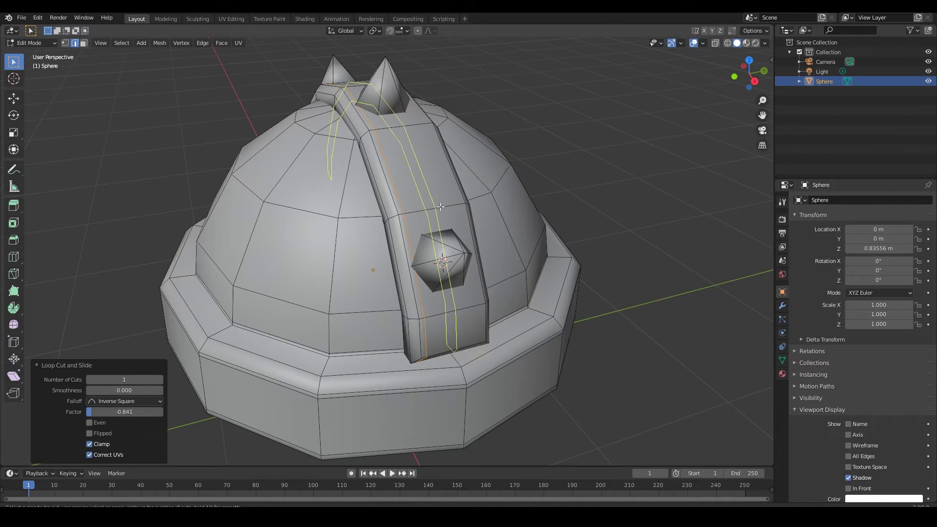
click(440, 207)
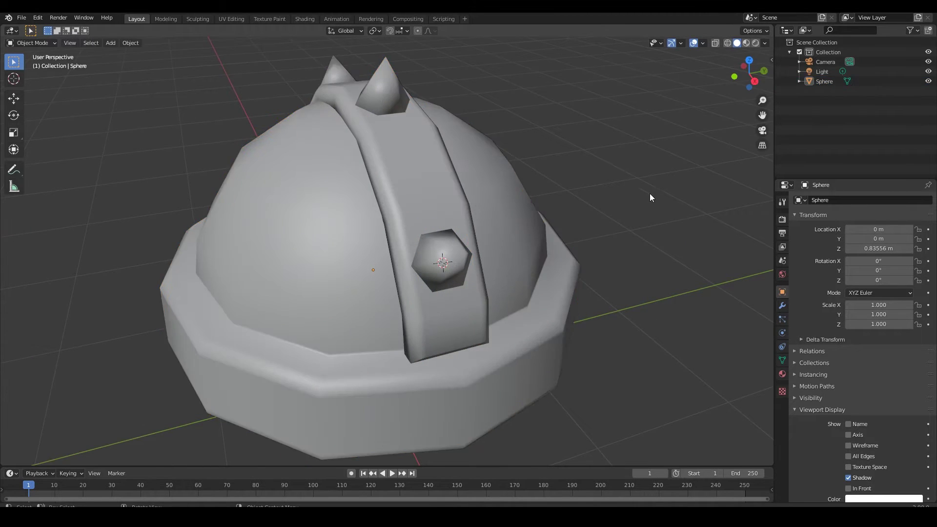
scroll(650, 194, down, 4)
mouse_move(602, 233)
middle_down()
mouse_move(395, 245)
mouse_move(534, 245)
mouse_move(471, 242)
mouse_move(432, 309)
middle_up()
- Inset the lower band's face loop and extrude it inward along normals
click(470, 242)
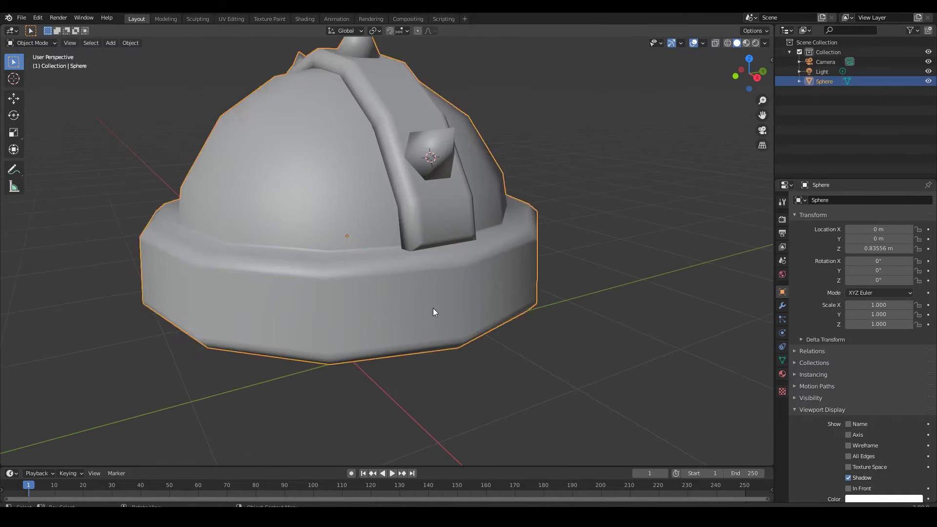
key(Tab)
alt+click(462, 308)
key(i)
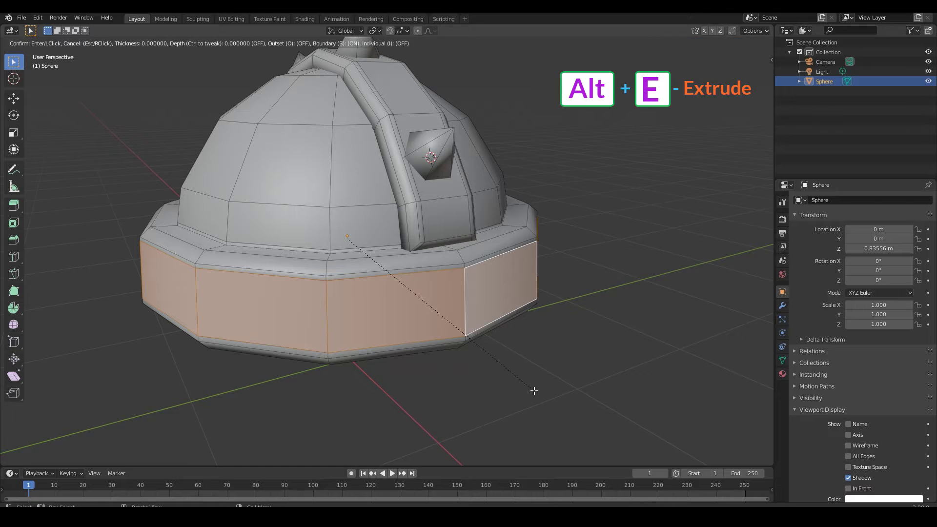
click(531, 384)
key(alt+e)
click(531, 385)
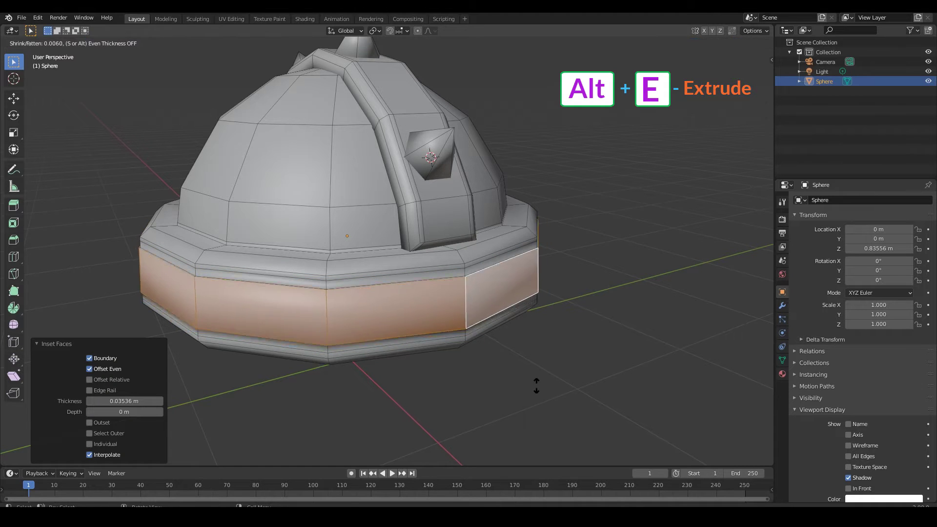
click(545, 385)
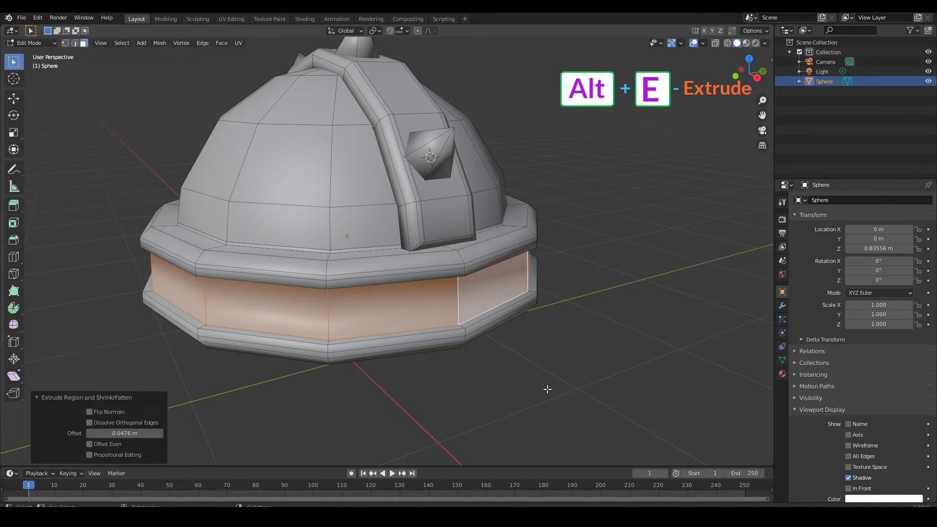
- Cut a centered edge loop through the recessed band
key(Tab)
key(ctrl+2)
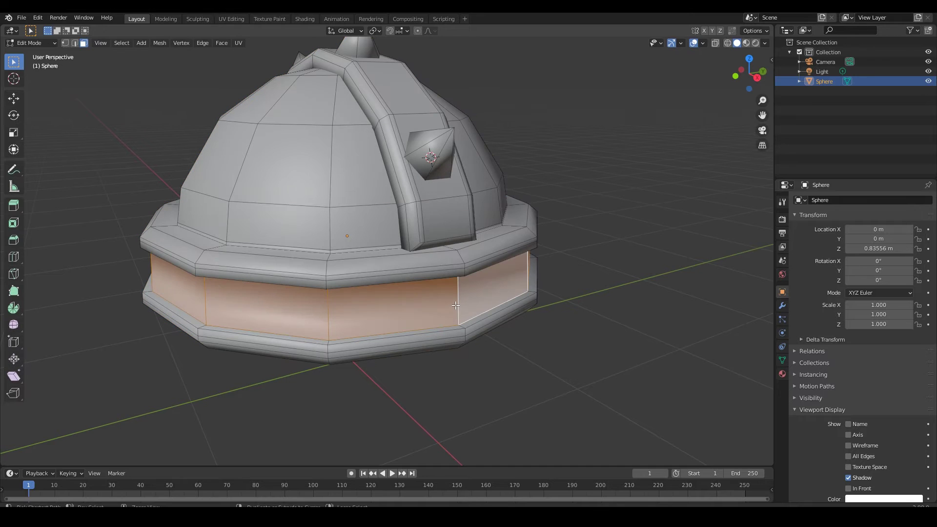
click(455, 305)
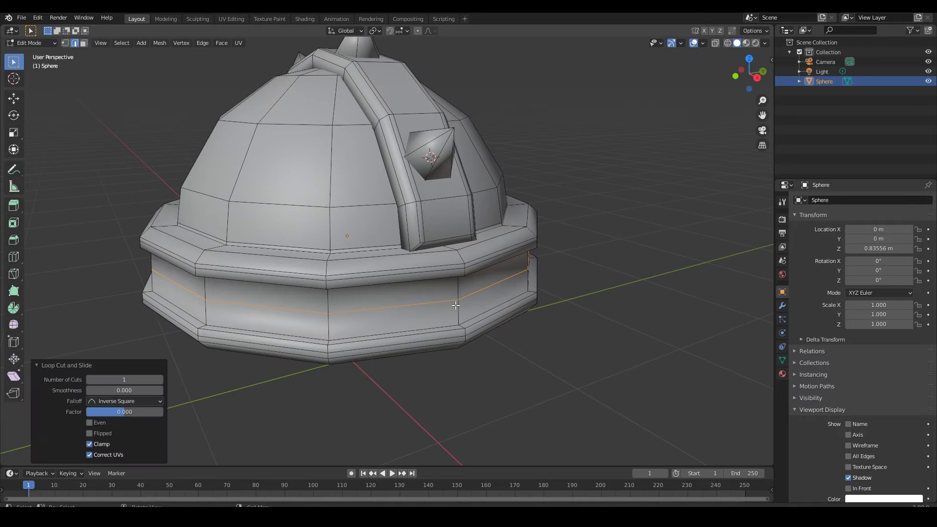
key(alt+e)
click(460, 313)
- View the smoothly subdivided helmet from several angles, placing the 3D cursor on the dome
key(Tab)
key(ctrl+2)
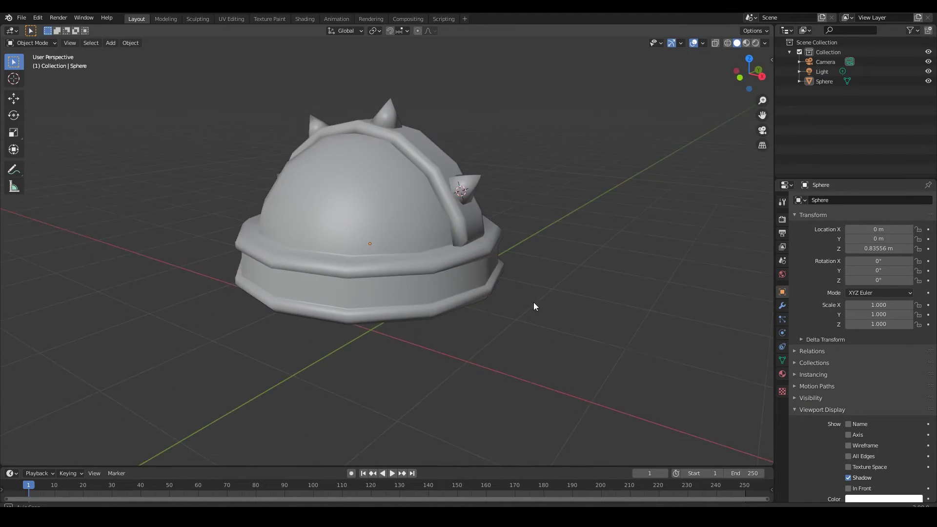
middle_drag(534, 303, 568, 312)
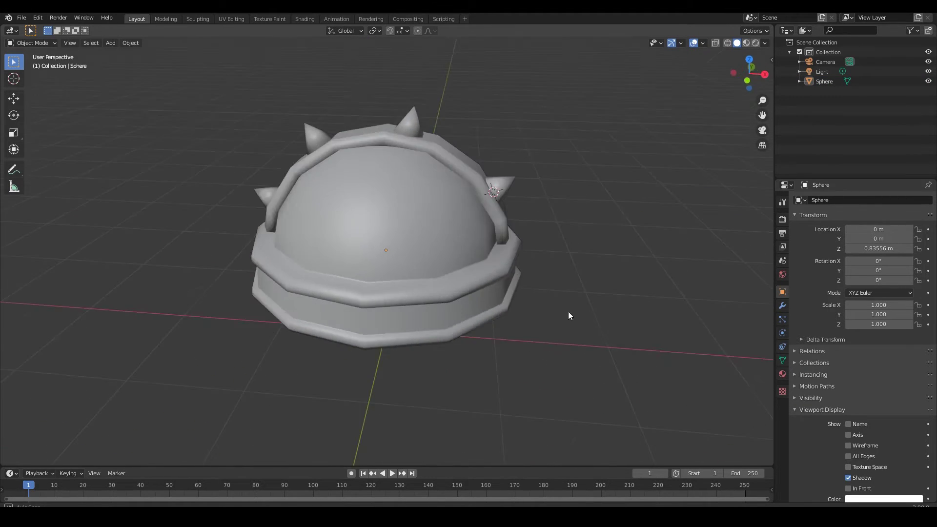
middle_drag(396, 181, 426, 188)
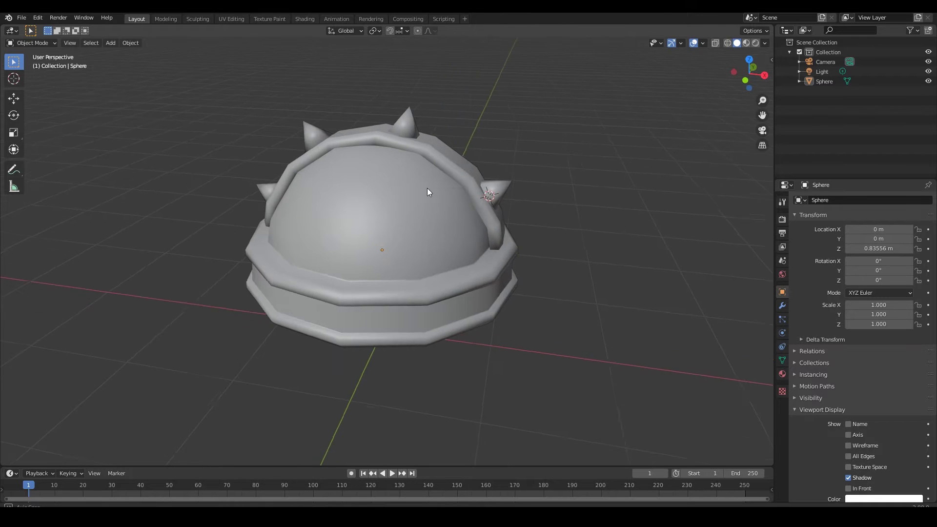
middle_drag(353, 224, 383, 222)
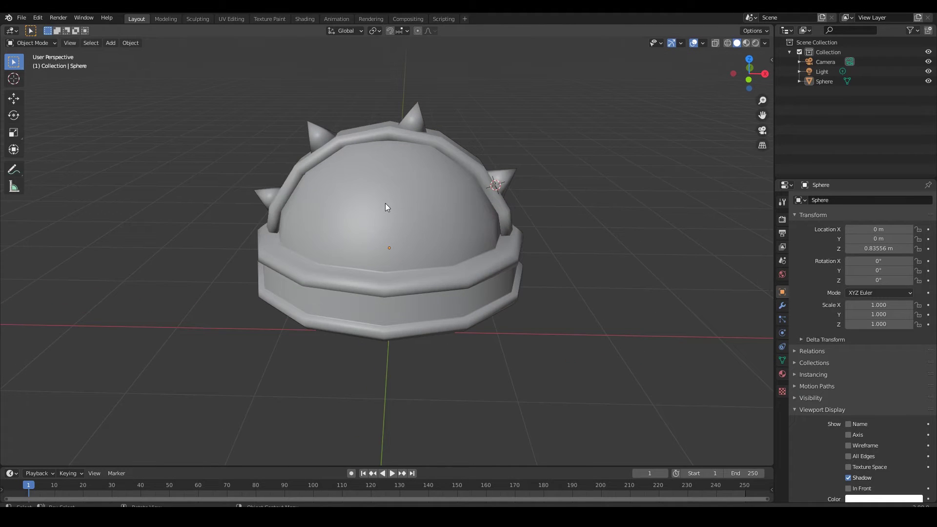
shift+right_click(385, 203)
mouse_move(423, 215)
middle_down()
mouse_move(386, 215)
mouse_move(441, 213)
middle_up()
- Duplicate one spike and separate the copy into its own object, Sphere.001
key(Tab)
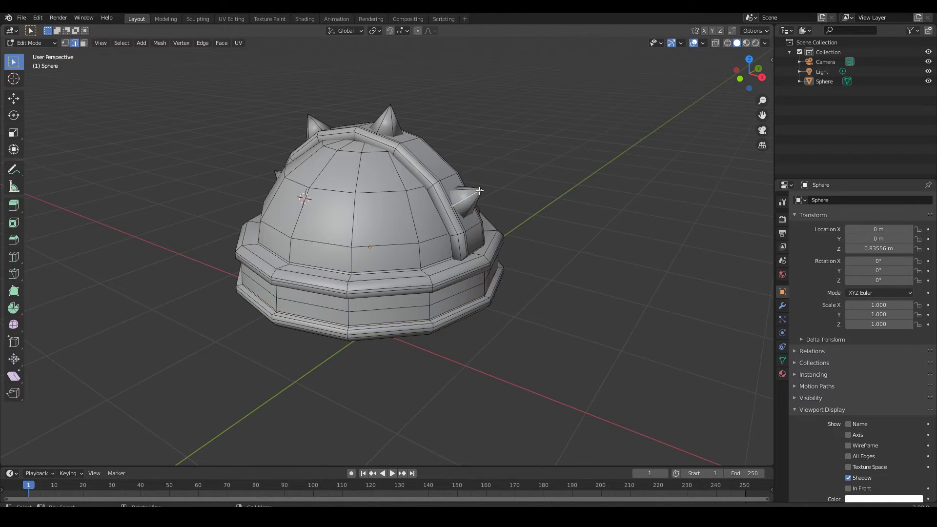
key(l)
key(shift+d)
key(Escape)
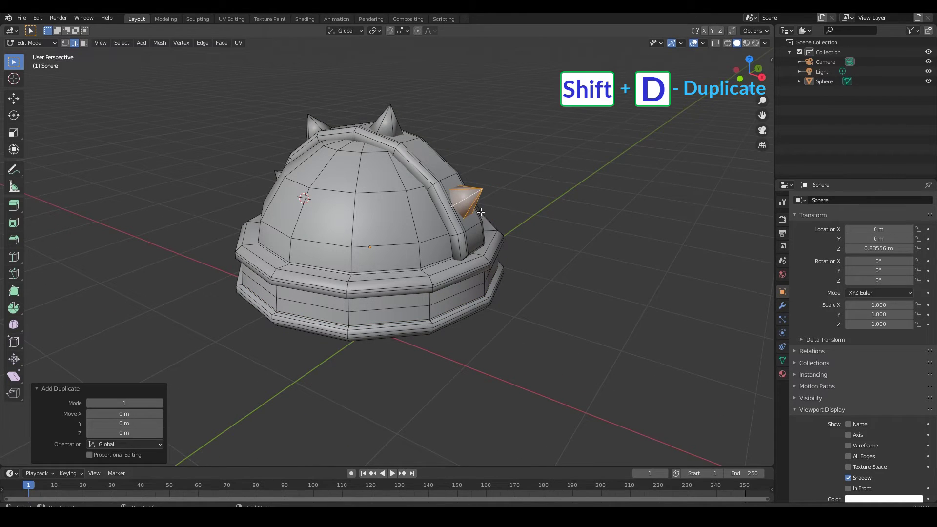
key(p)
click(474, 209)
key(Tab)
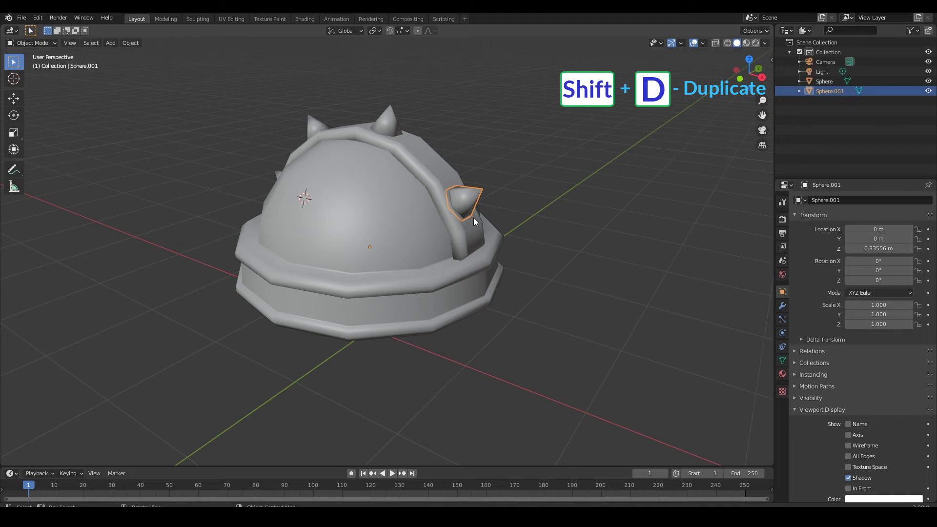
- Rotate the spike copy -90° about Z and switch to the right orthographic view
key(r)
key(z)
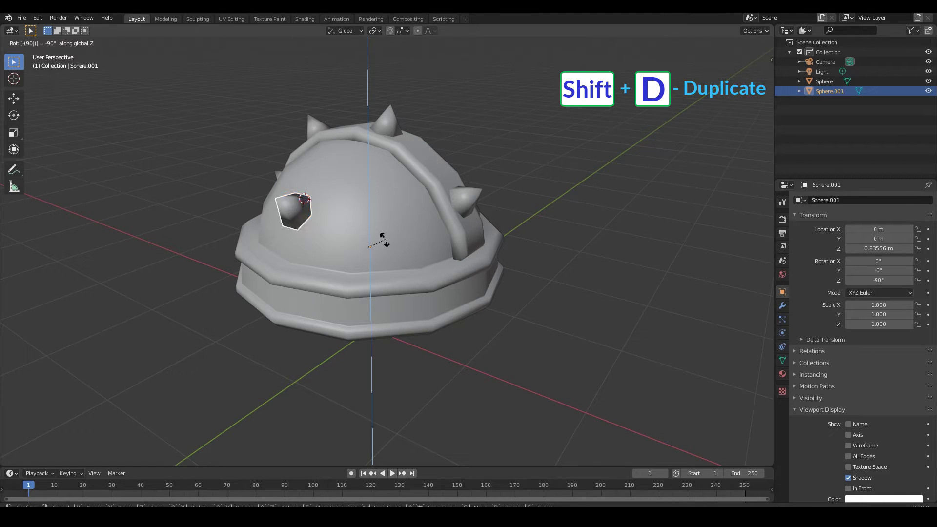
key(Return)
key(KP_3)
key(KP_5)
scroll(384, 285, up, 5)
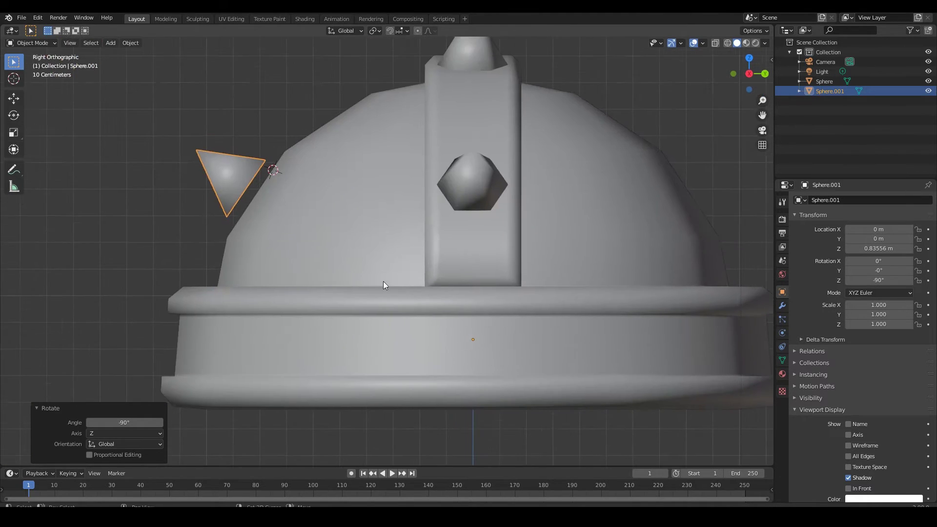
- Move the spike geometry onto the dome side and isolate it in local view
key(Tab)
key(g)
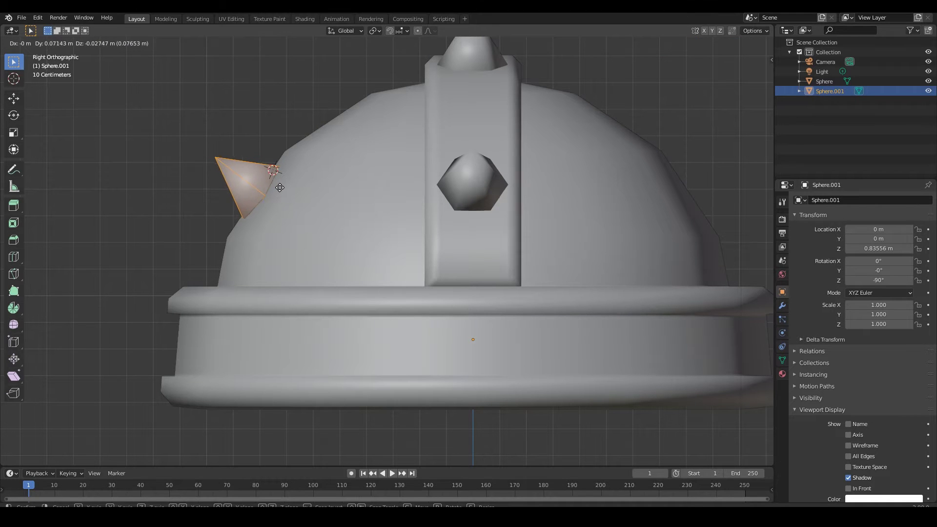
click(266, 182)
mouse_move(266, 182)
middle_down()
mouse_move(335, 247)
mouse_move(456, 255)
mouse_move(561, 206)
middle_up()
key(Tab)
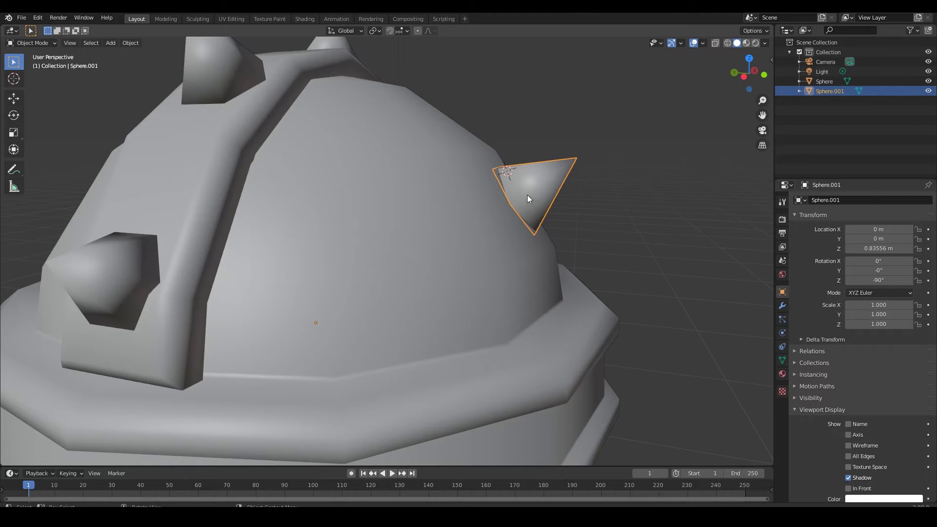
key(KP_Divide)
- Extrude the spike's triangle face, then thicken it along normals with Shrink/Fatten into a block base
key(Tab)
middle_drag(564, 193, 419, 291)
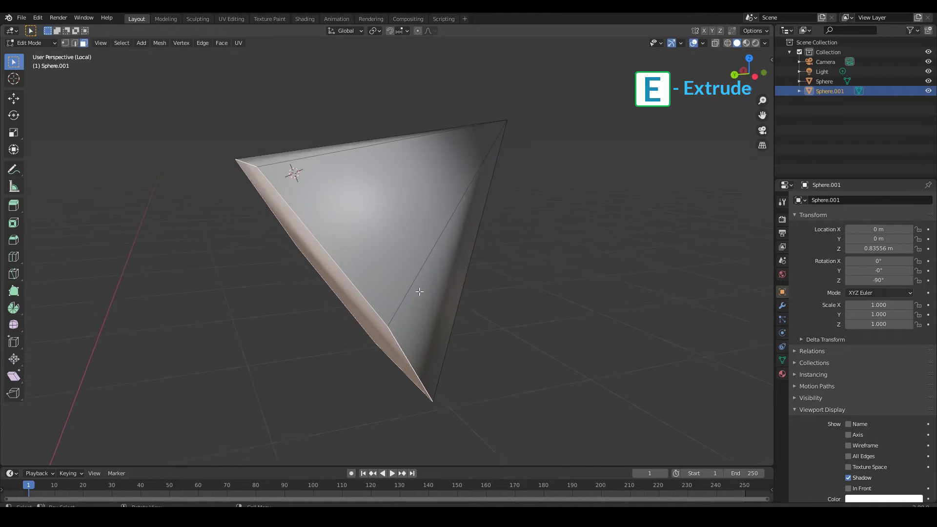
key(e)
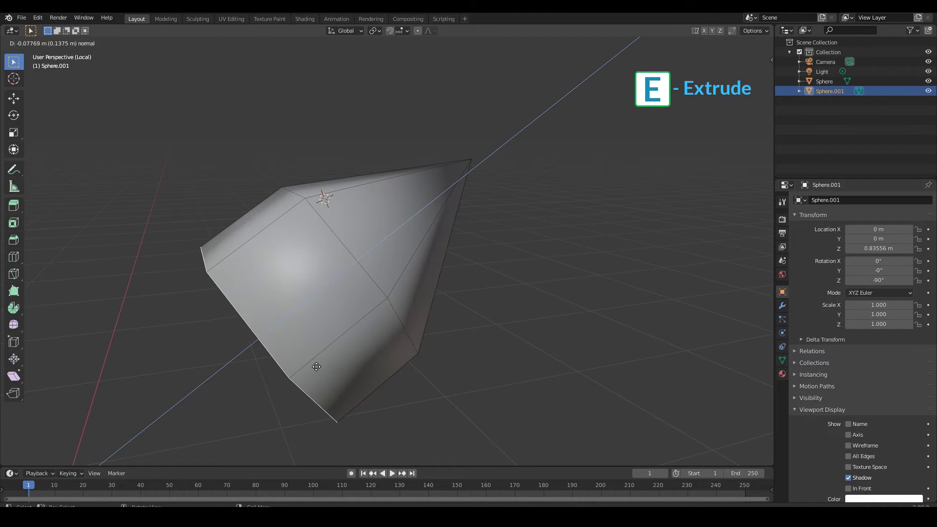
click(316, 366)
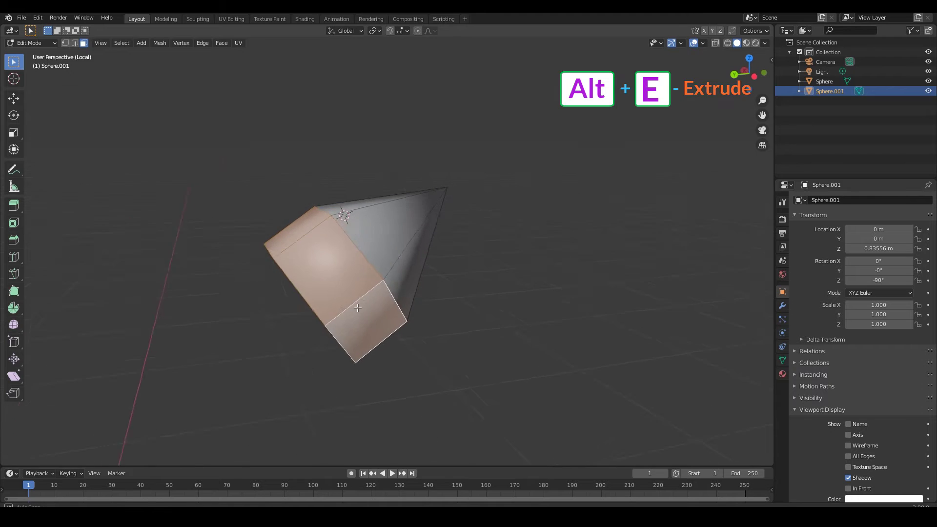
key(alt+e)
click(357, 308)
middle_drag(355, 314, 335, 293)
click(368, 332)
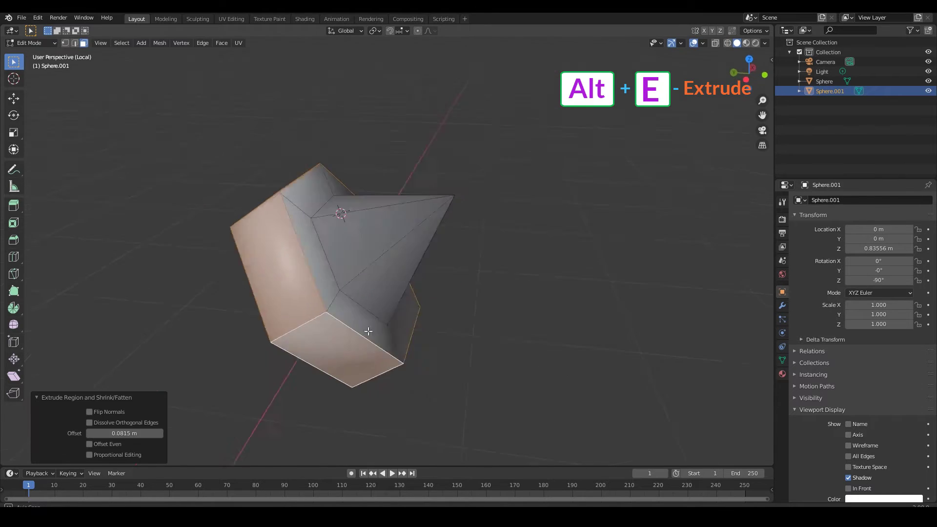
key(Tab)
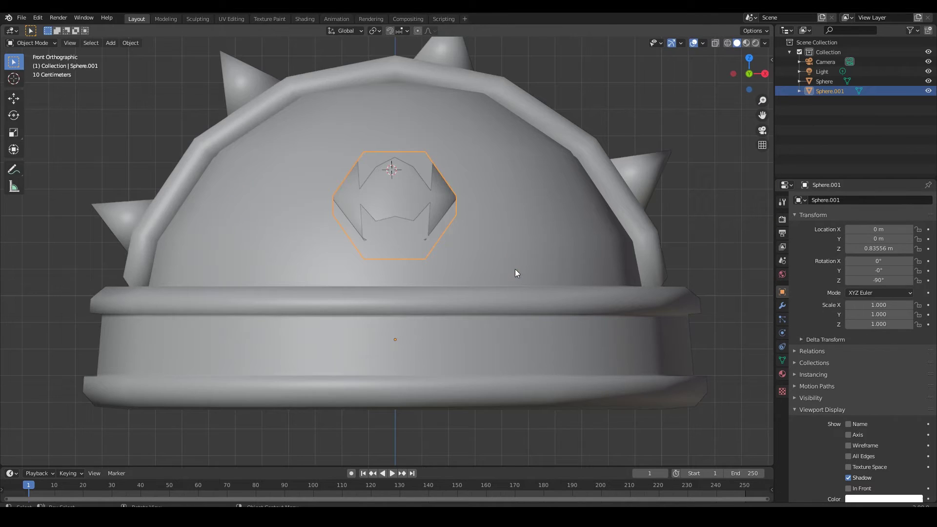
- Move the spike piece against the helmet's side and add an edge loop around its base
key(KP_3)
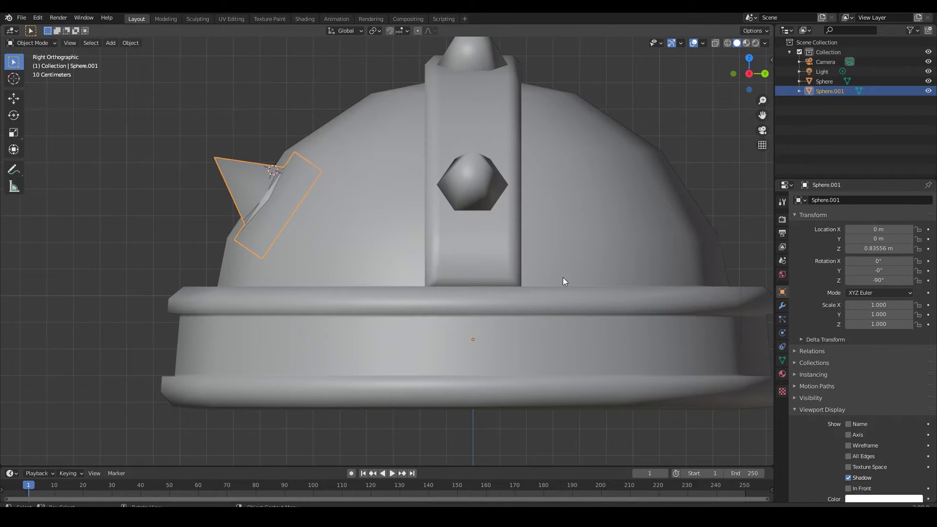
key(g)
click(272, 213)
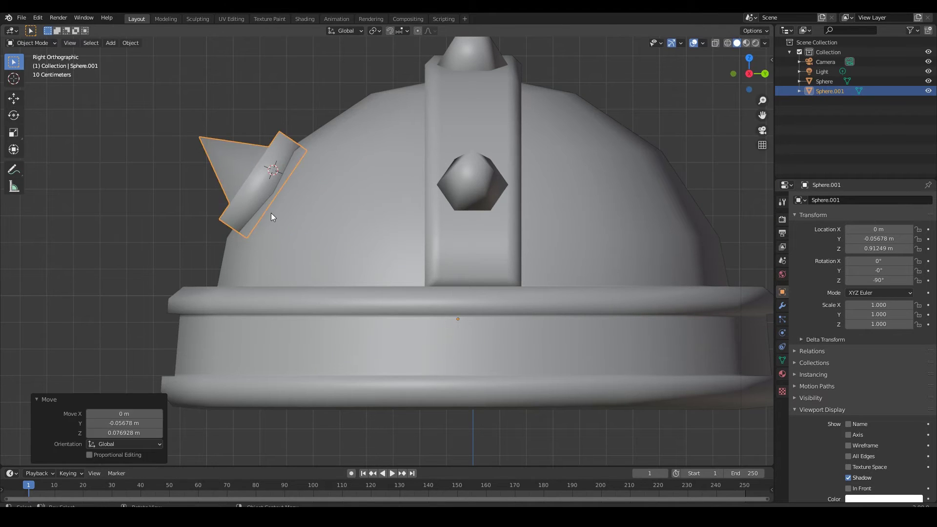
middle_drag(272, 210, 360, 224)
key(Tab)
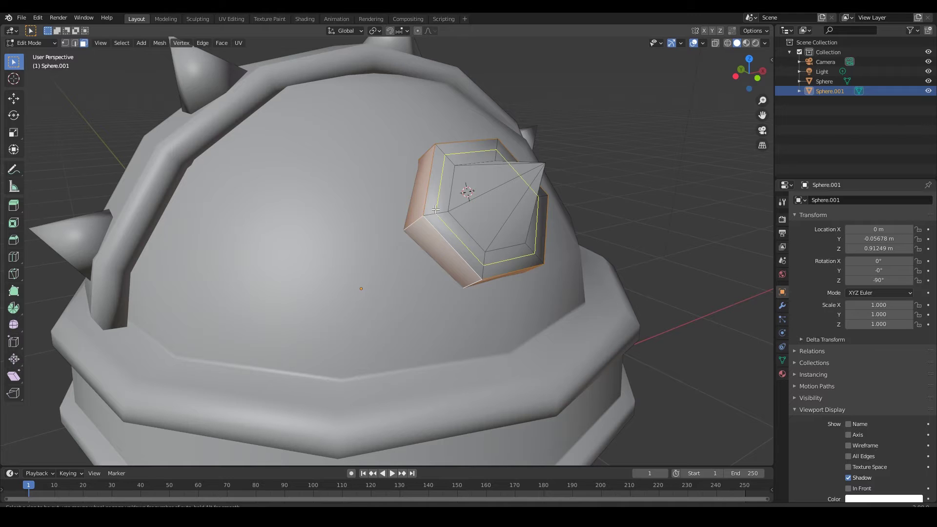
click(436, 209)
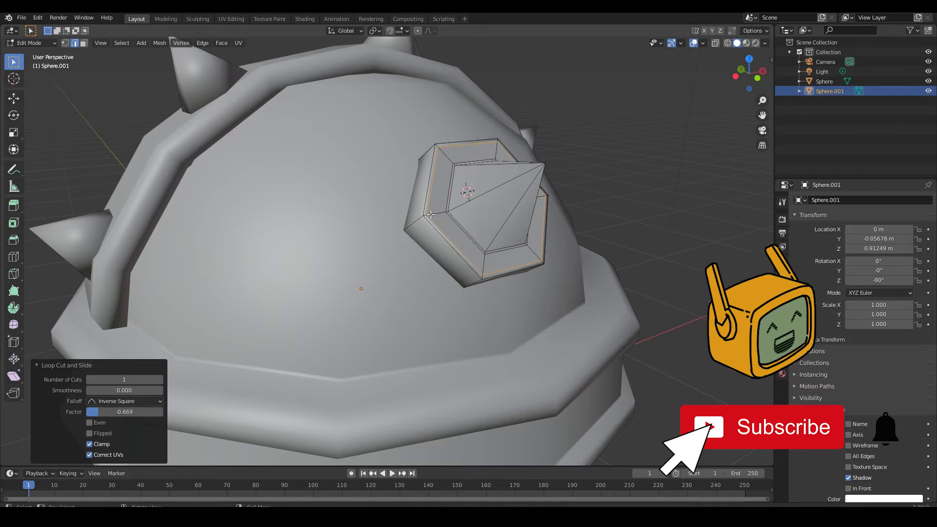
key(Tab)
mouse_move(645, 196)
middle_down()
mouse_move(551, 240)
mouse_move(364, 254)
mouse_move(377, 227)
middle_up()
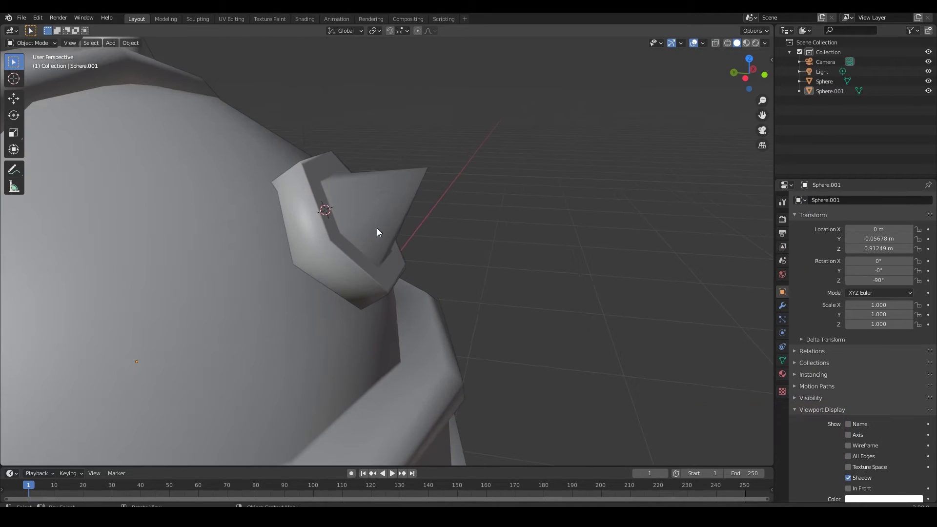
- Set Sphere.001's origin to its center of mass and scale it up to 1.256
click(378, 229)
key(KP_1)
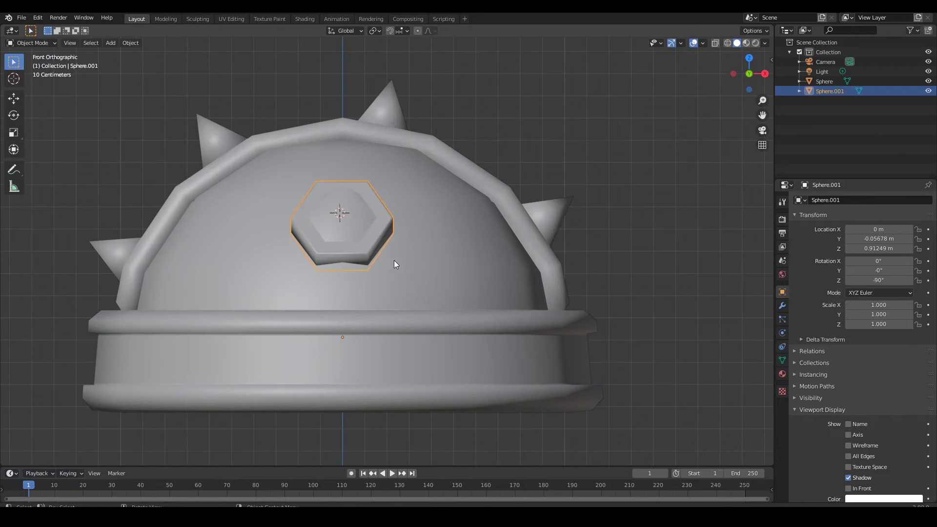
key(KP_3)
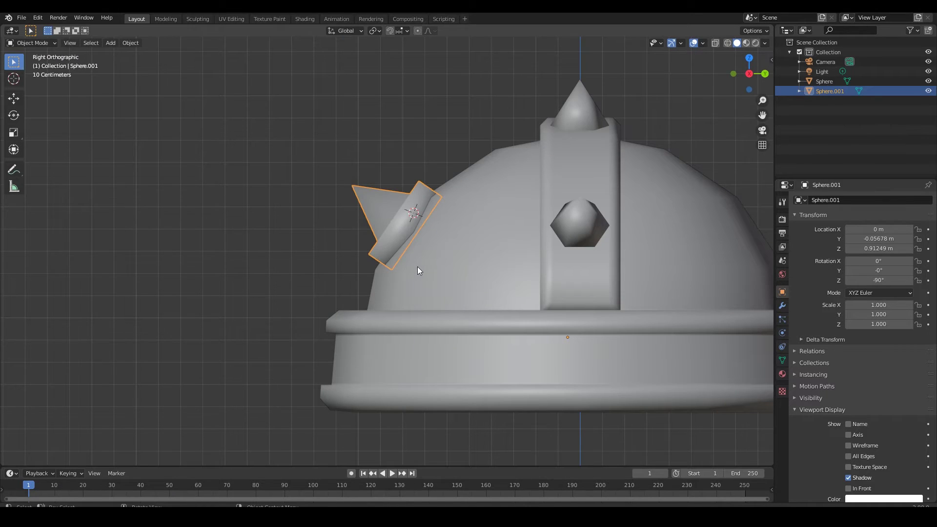
key(s)
key(Escape)
click(130, 43)
mouse_move(145, 54)
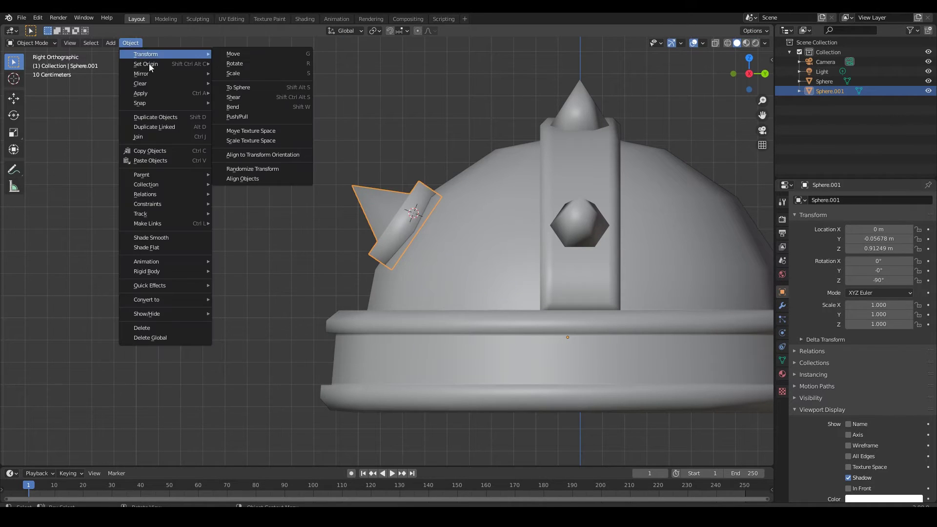
click(268, 99)
key(s)
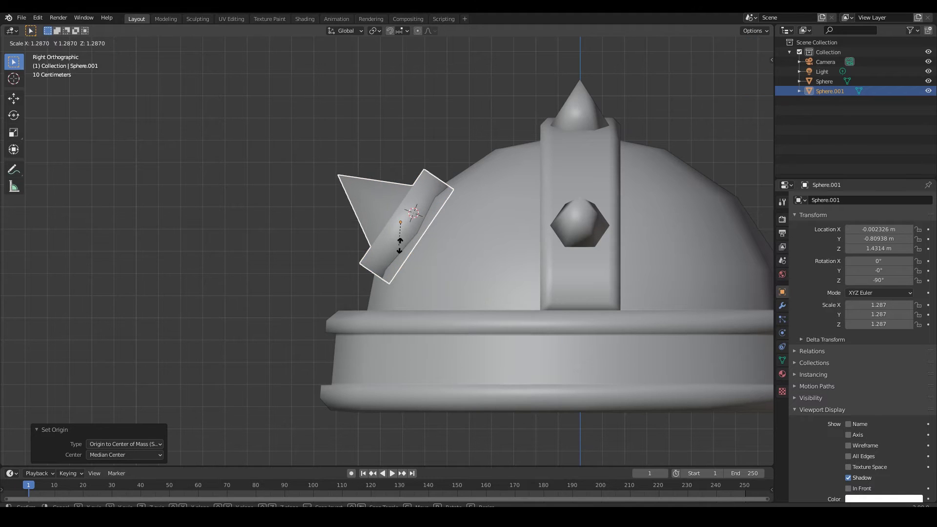
click(392, 244)
key(Tab)
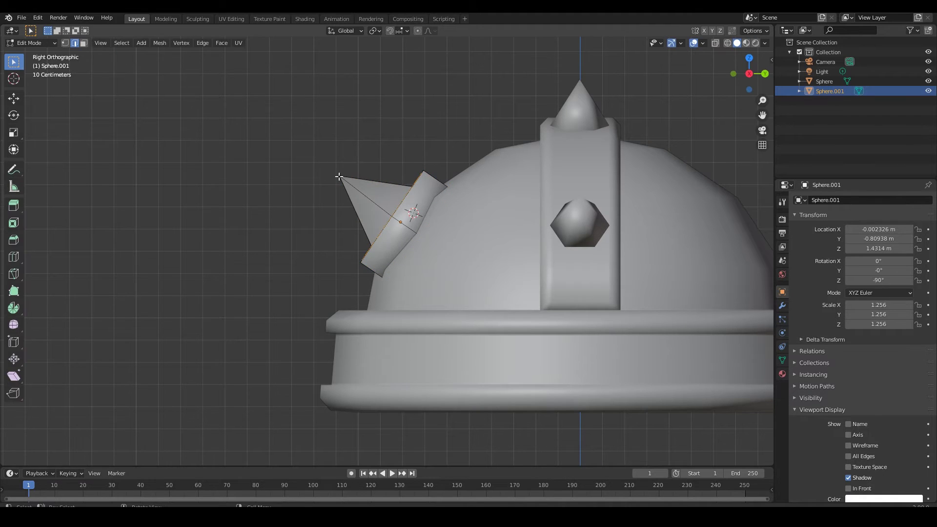
- Slide the spike's edge loop and pull its tip vertex upward to lengthen the horn
scroll(339, 176, down, 3)
key(g)
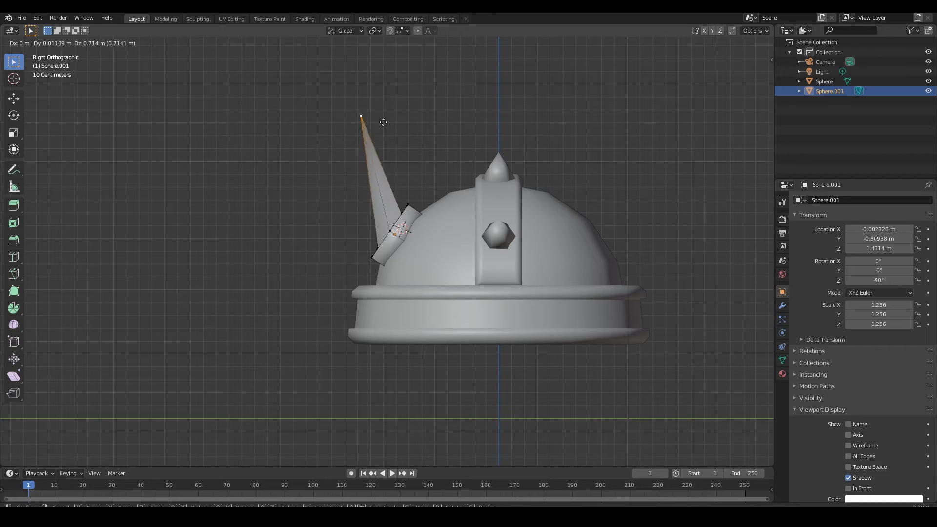
right_click(330, 138)
mouse_move(310, 168)
middle_down()
mouse_move(443, 234)
mouse_move(380, 203)
mouse_move(299, 220)
middle_up()
scroll(379, 201, up, 2)
key(g)
key(g)
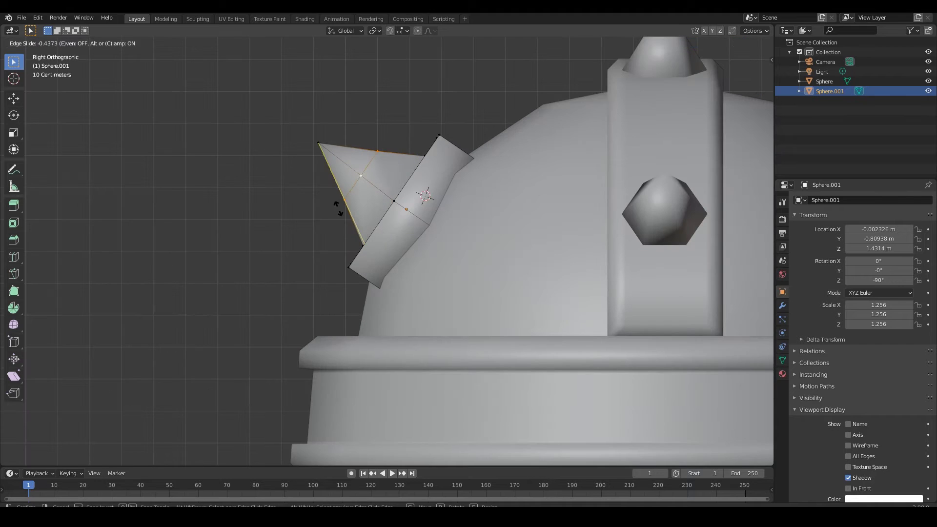
click(344, 209)
scroll(342, 209, down, 2)
click(324, 168)
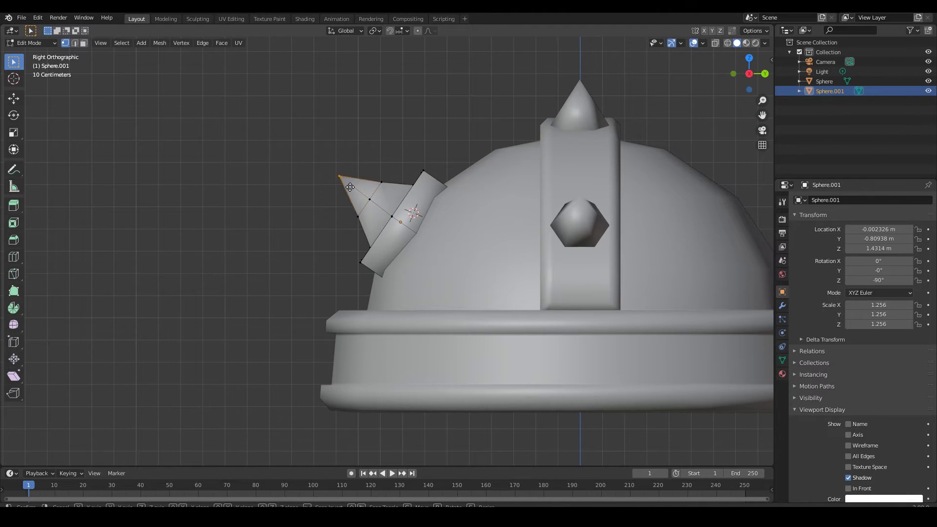
key(g)
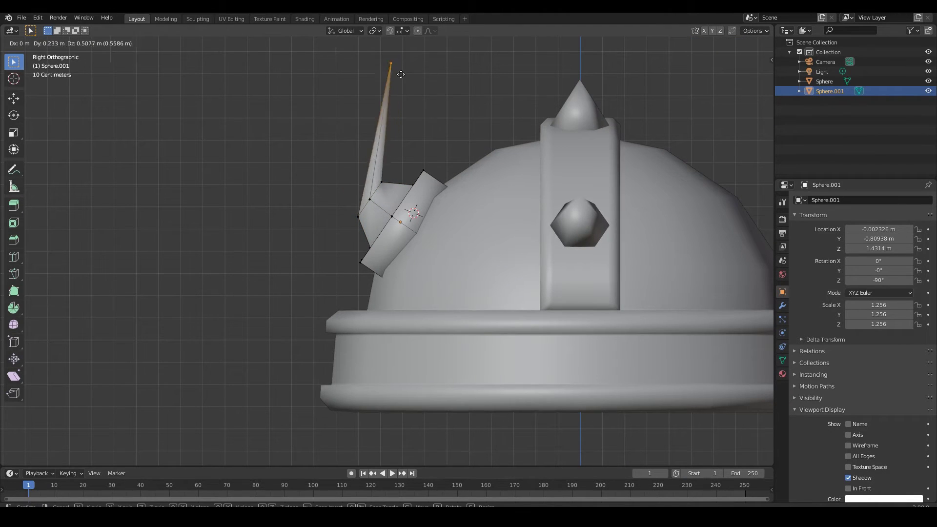
click(330, 78)
- Bend the spike's middle vertices 10.7° in wireframe and add another edge loop along it
key(shift+z)
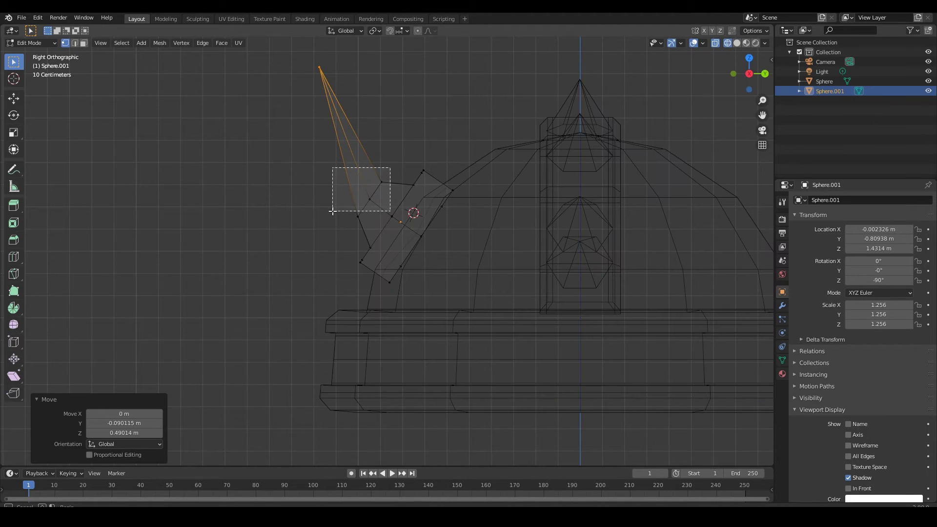
drag(323, 219, 324, 219)
key(r)
click(351, 265)
key(g)
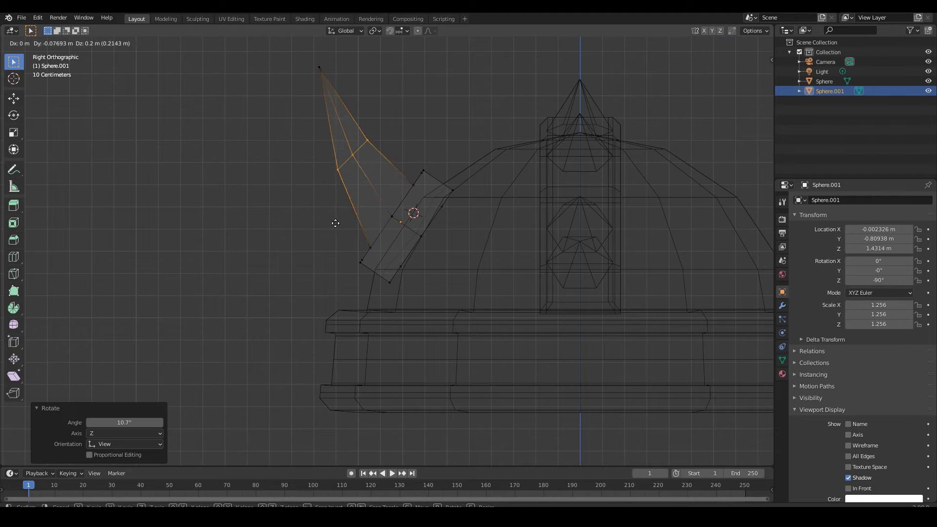
click(322, 219)
key(ctrl+r)
click(361, 201)
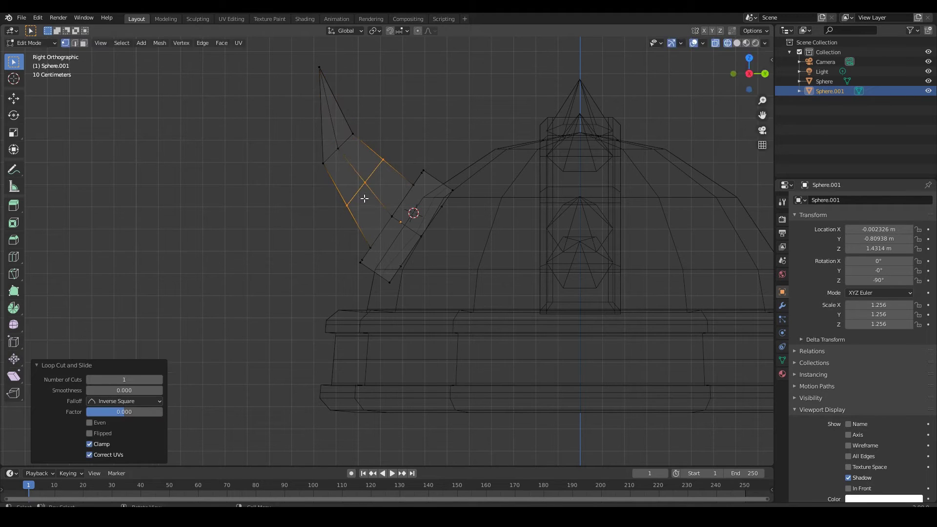
key(g)
click(353, 211)
- Rotate the upper horn vertices 26° and shift them to curve the horn
drag(302, 59, 381, 229)
key(r)
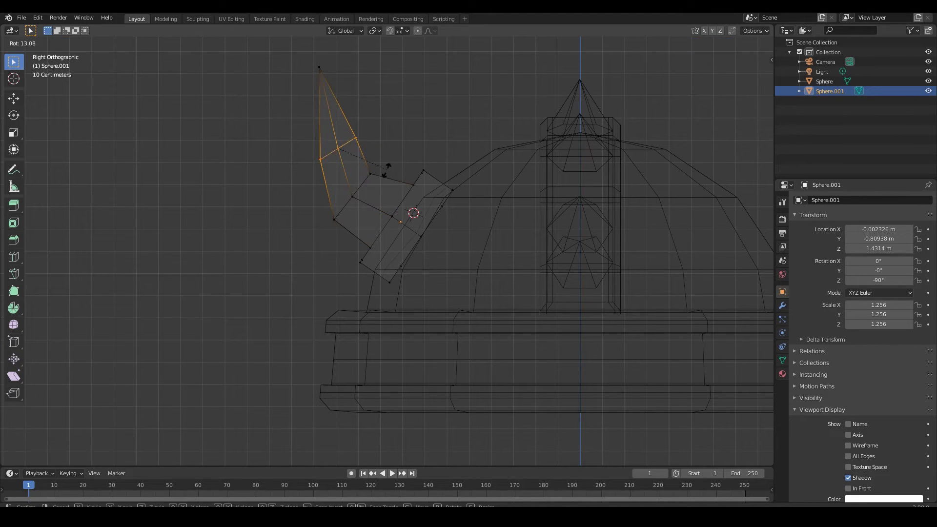
click(385, 176)
key(g)
click(366, 181)
click(319, 68)
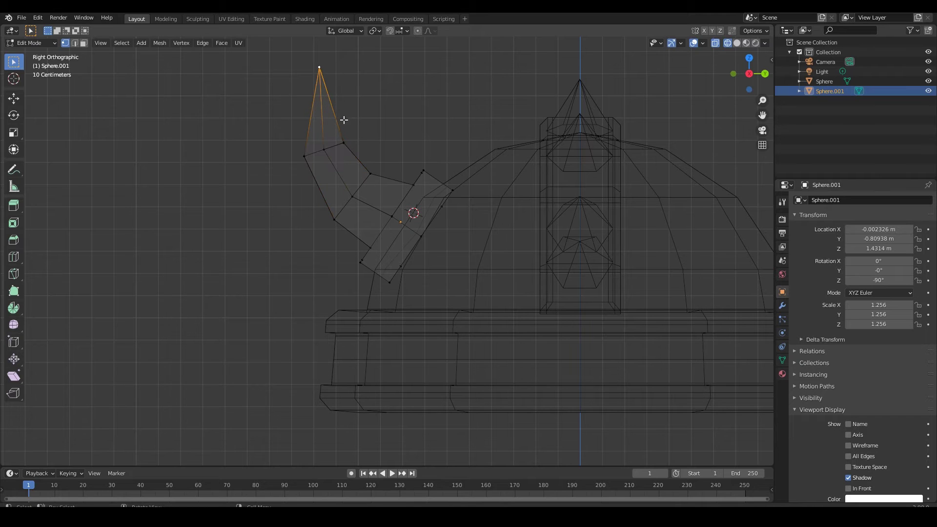
key(shift+z)
mouse_move(345, 118)
middle_down()
mouse_move(240, 321)
mouse_move(385, 226)
middle_up()
key(Tab)
key(Tab)
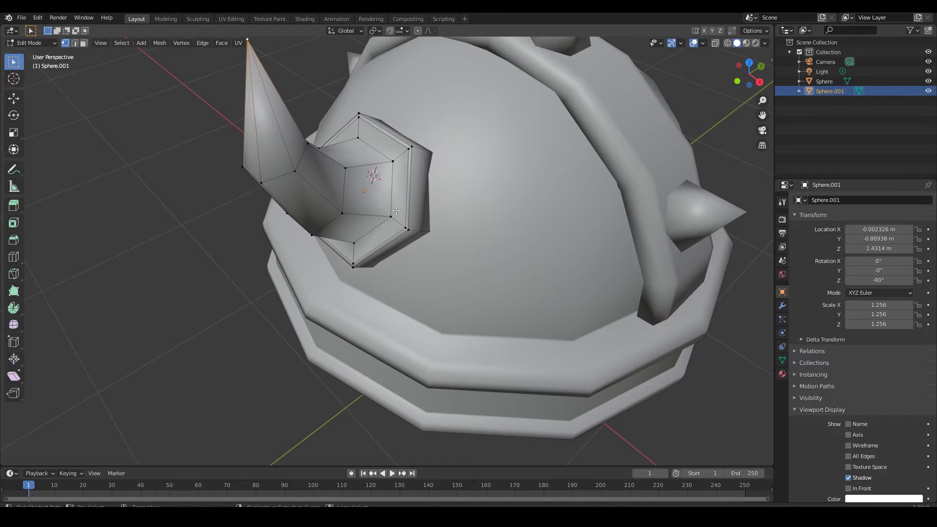
key(Escape)
key(Tab)
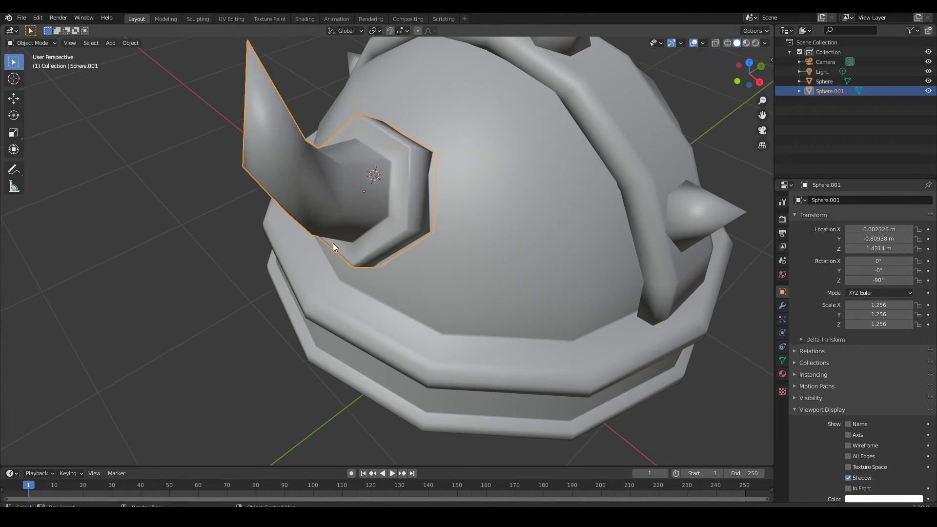
mouse_move(333, 243)
middle_down()
mouse_move(450, 202)
mouse_move(451, 259)
mouse_move(353, 254)
middle_up()
scroll(452, 259, down, 3)
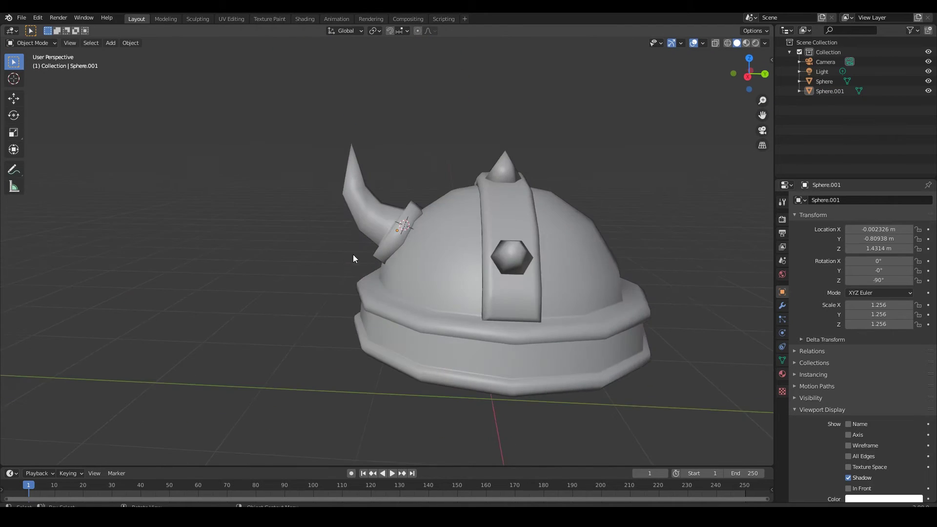
- Scale the horn up to 1.574
scroll(353, 254, up, 3)
key(s)
click(397, 252)
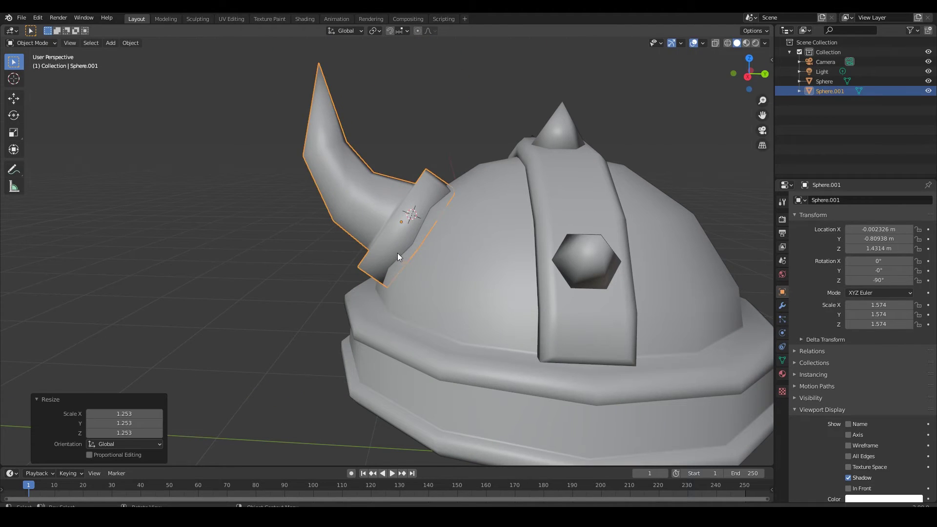
key(KP_3)
- Rotate the horn's upper vertices a further 10.5° to strengthen its curve
key(Tab)
key(shift+z)
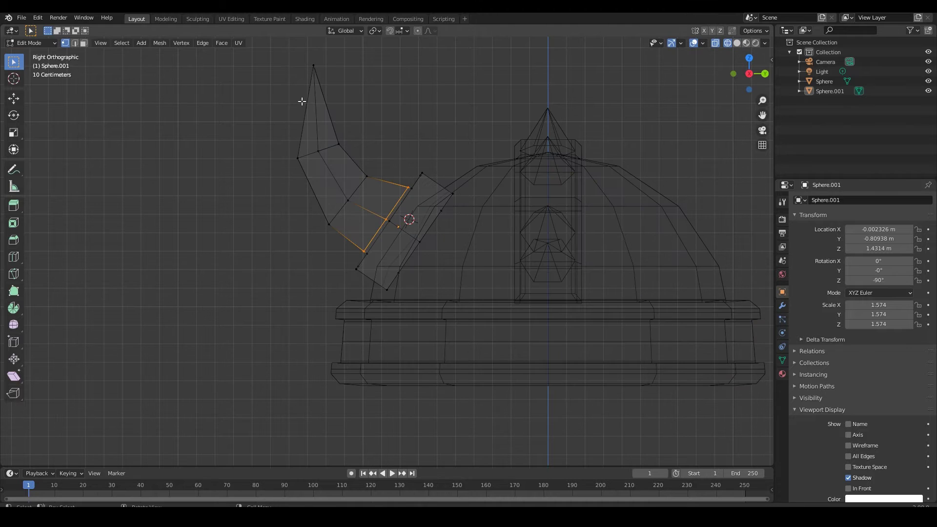
drag(272, 56, 349, 156)
drag(270, 126, 378, 236)
key(r)
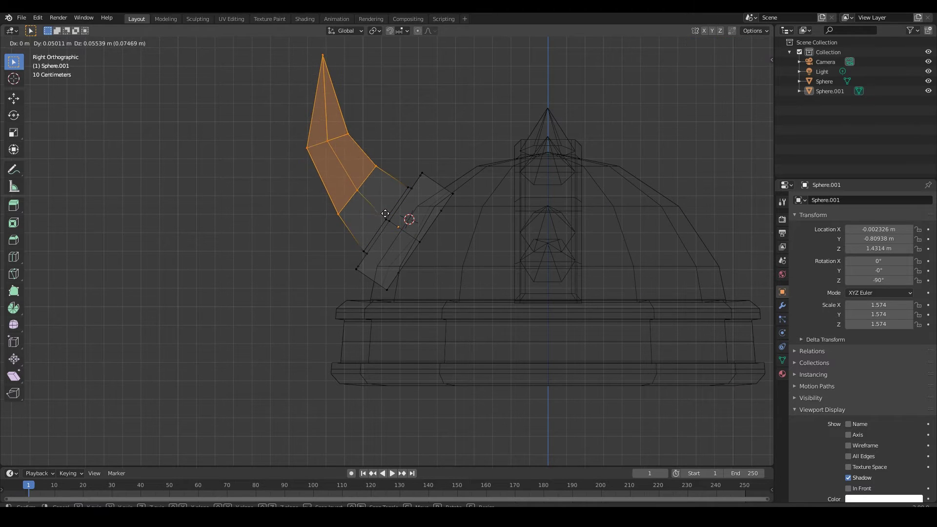
click(410, 230)
key(r)
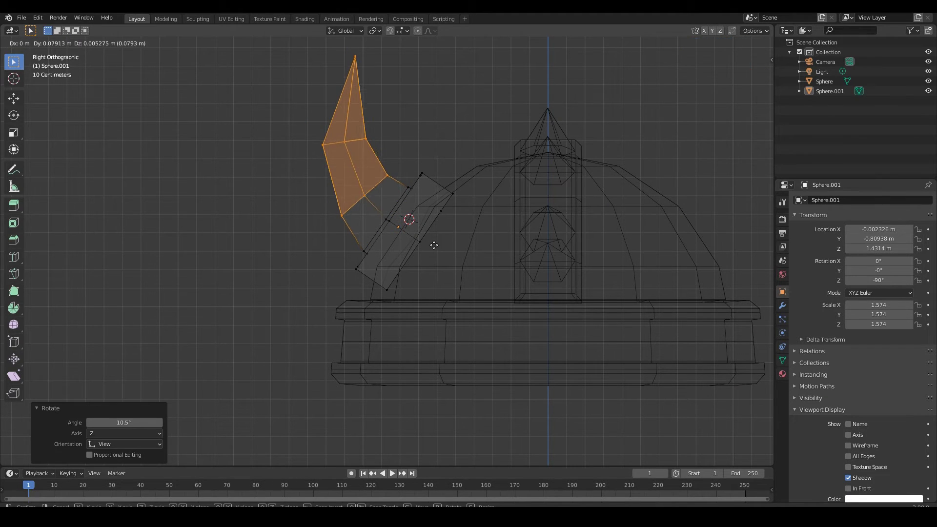
click(381, 248)
key(Tab)
key(shift+z)
mouse_move(270, 257)
middle_down()
mouse_move(294, 268)
mouse_move(543, 288)
mouse_move(298, 285)
middle_up()
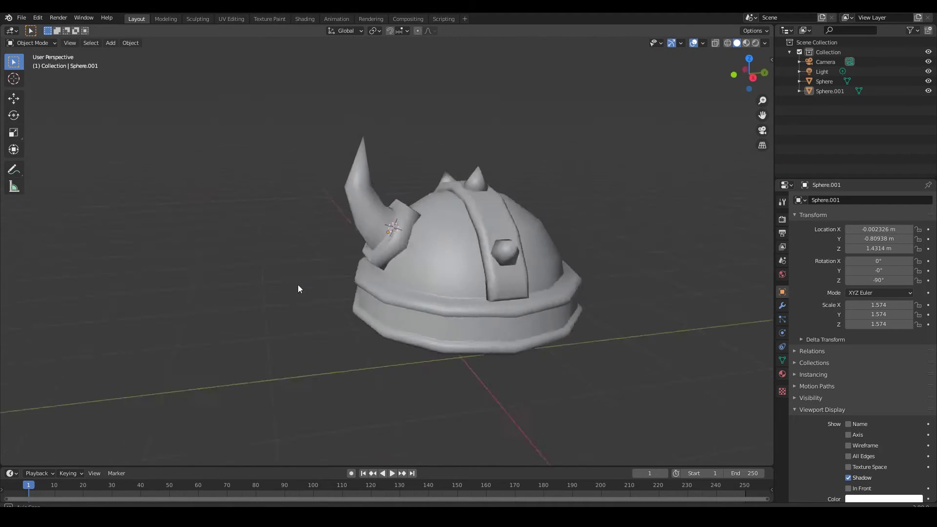
scroll(385, 264, up, 4)
- Test a Y-axis Mirror modifier on the horn, then remove it
middle_drag(385, 264, 347, 243)
click(347, 243)
scroll(347, 243, down, 2)
click(782, 305)
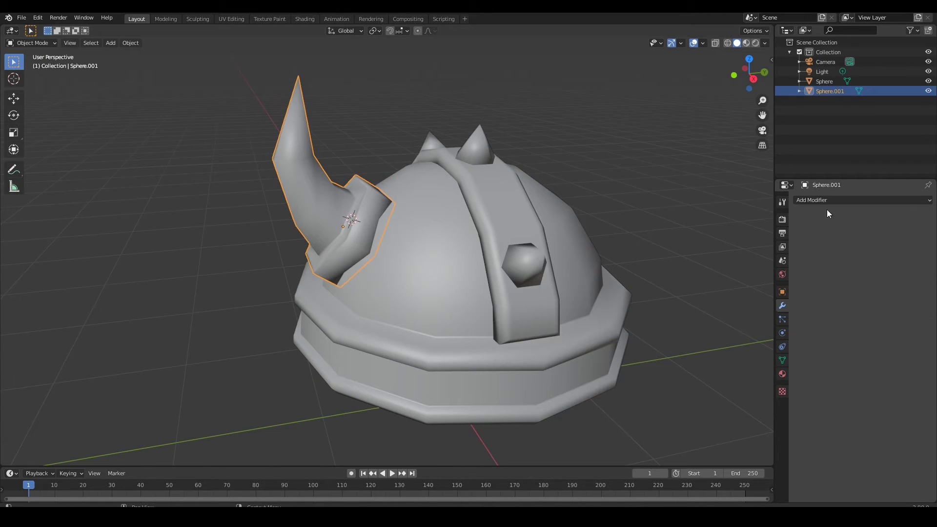
click(825, 201)
click(740, 294)
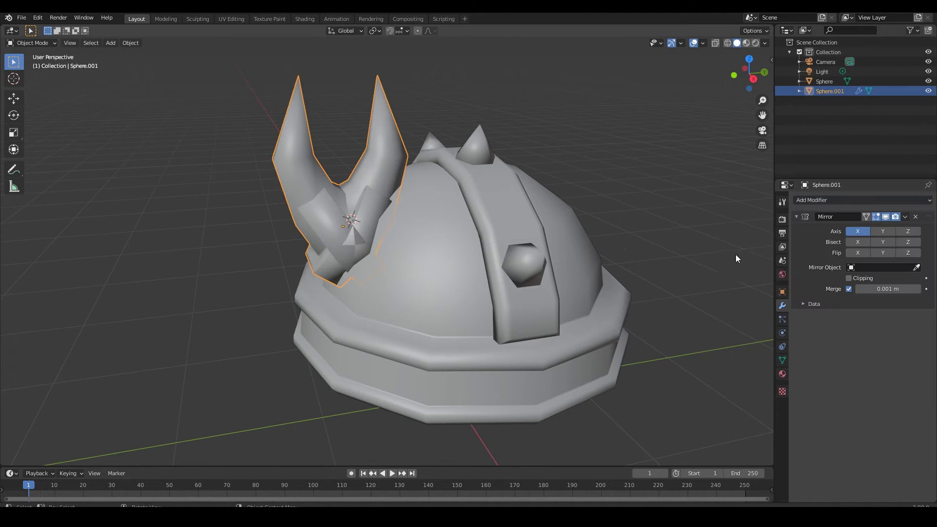
click(857, 231)
click(883, 231)
middle_drag(614, 254, 579, 266)
click(915, 216)
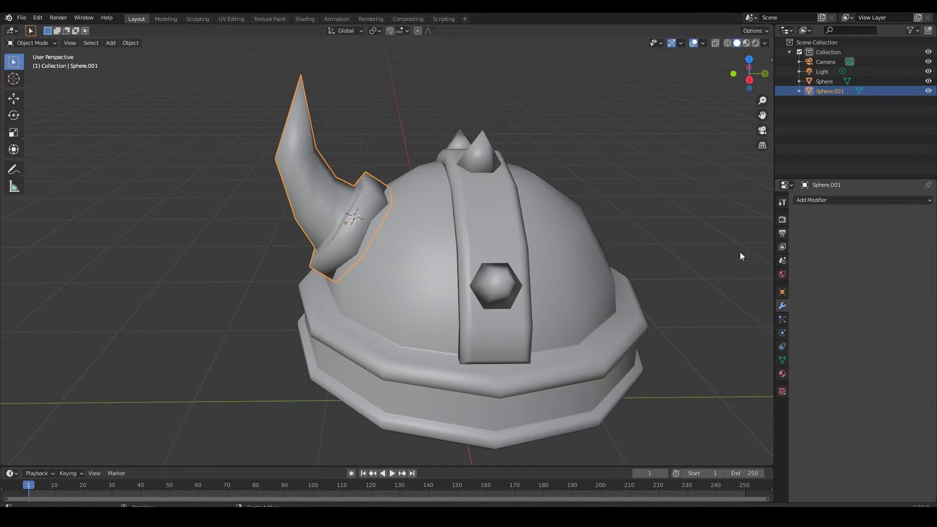
- Deselect the horn and bring up the Shift+S snap menu for the 3D cursor
middle_drag(740, 255, 509, 247)
scroll(454, 338, down, 2)
mouse_move(453, 338)
middle_down()
mouse_move(381, 354)
mouse_move(423, 413)
middle_up()
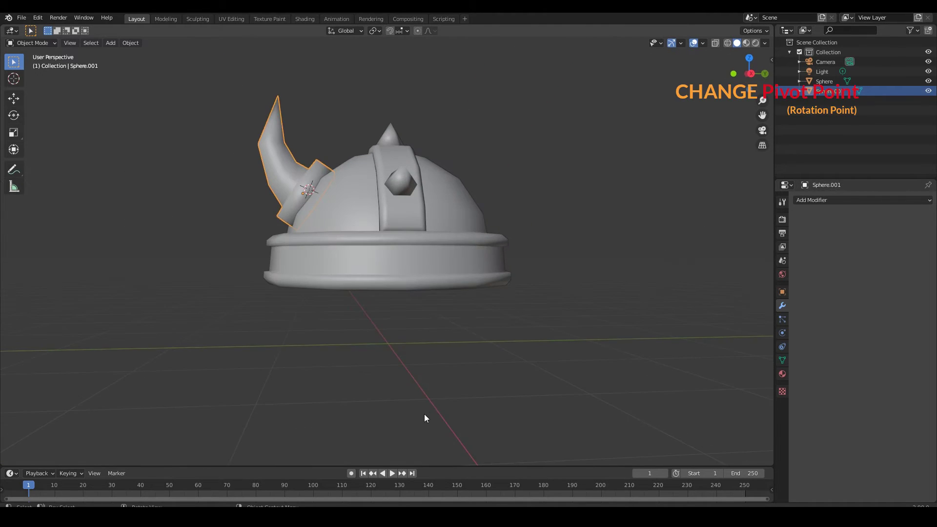
click(424, 413)
key(shift+s)
- Snap the 3D cursor to world origin and set the horn's origin to the cursor
click(374, 385)
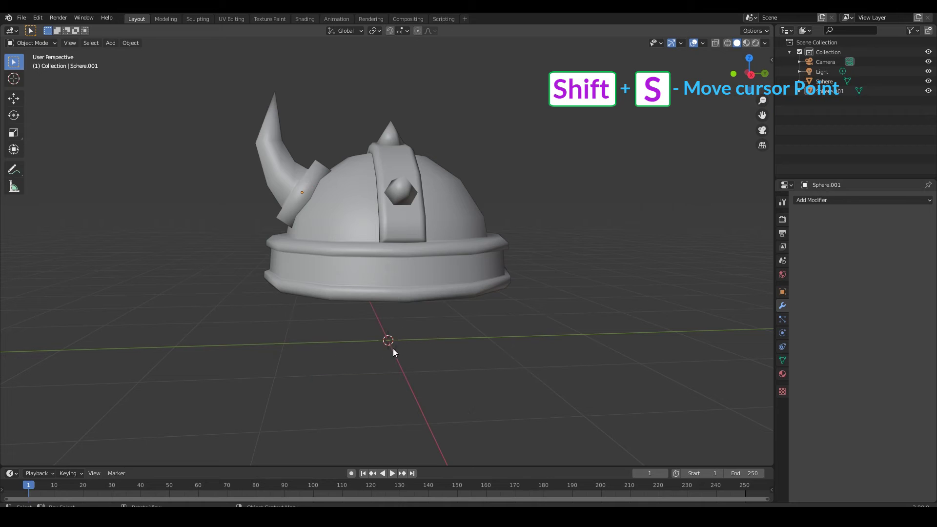
key(shift+s)
click(335, 376)
middle_drag(407, 341, 280, 180)
click(267, 160)
click(131, 43)
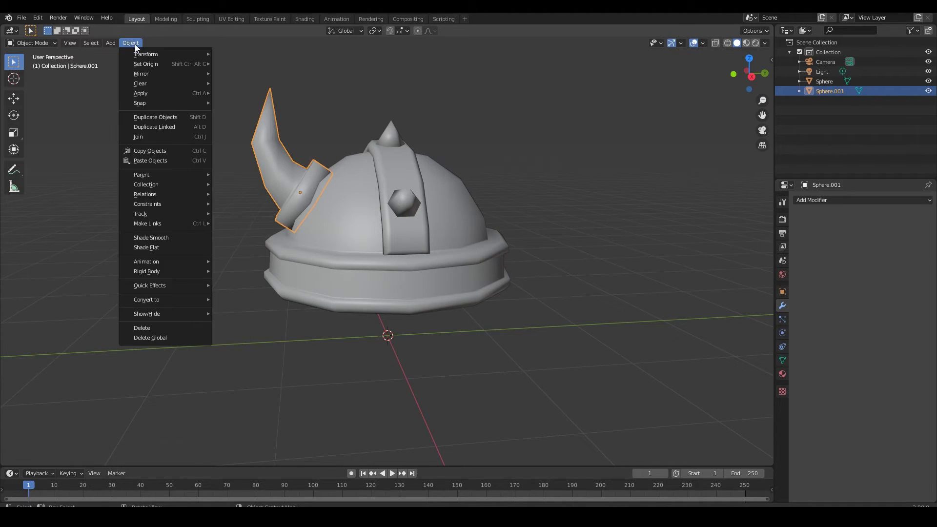
mouse_move(145, 63)
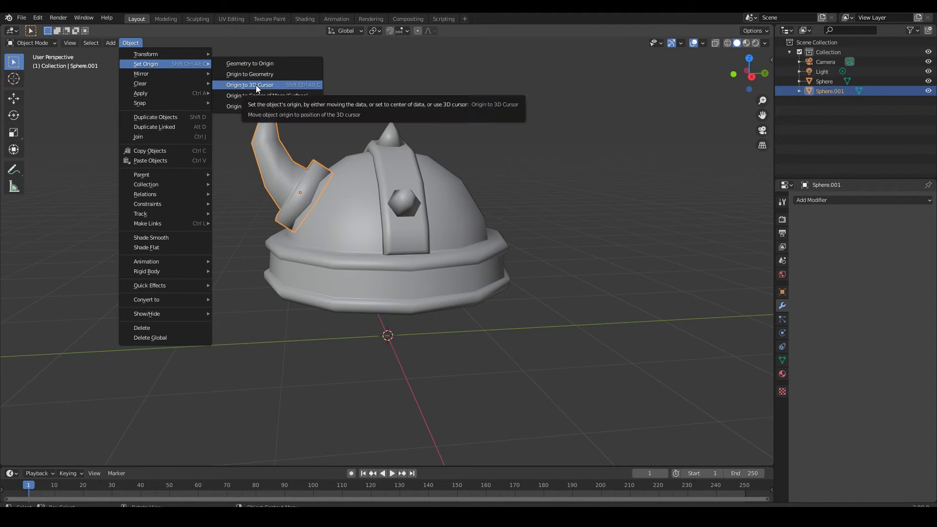
click(255, 85)
- Rotate the horn around the global Z axis about its new origin
key(r)
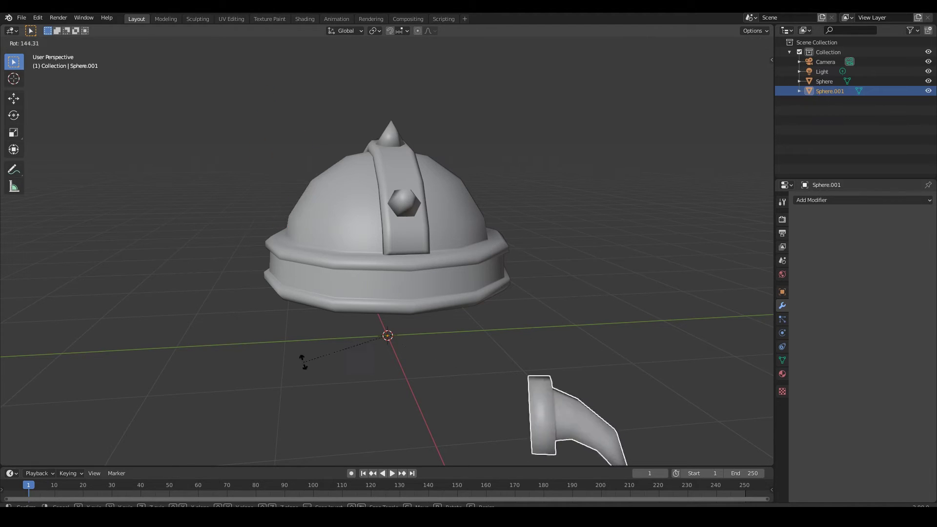
key(y)
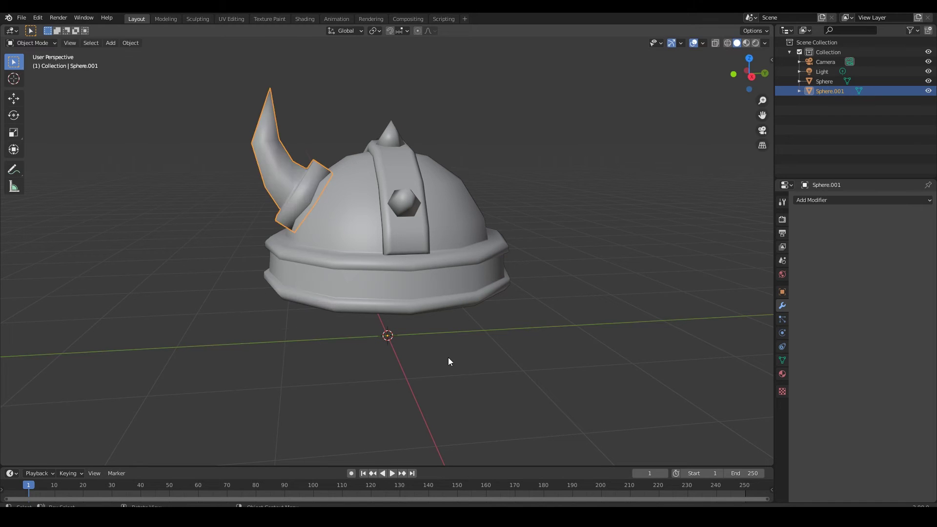
key(z)
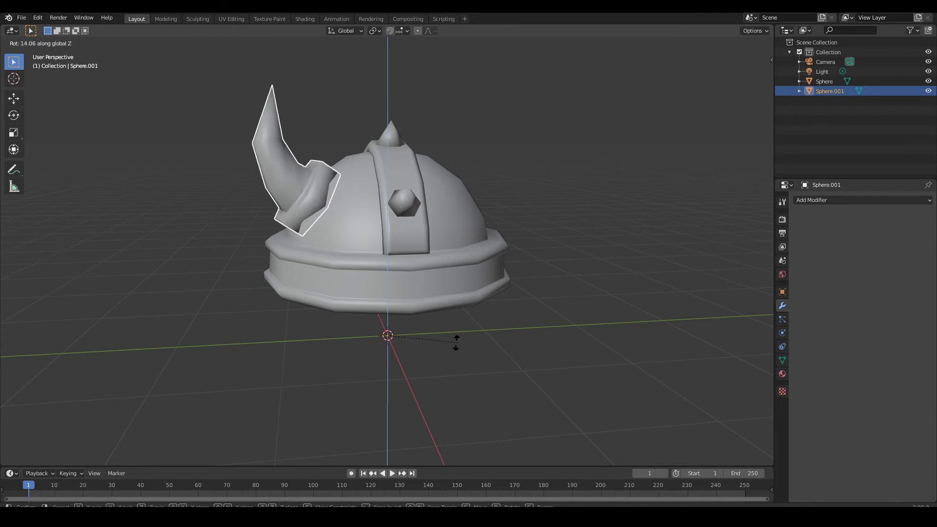
click(445, 360)
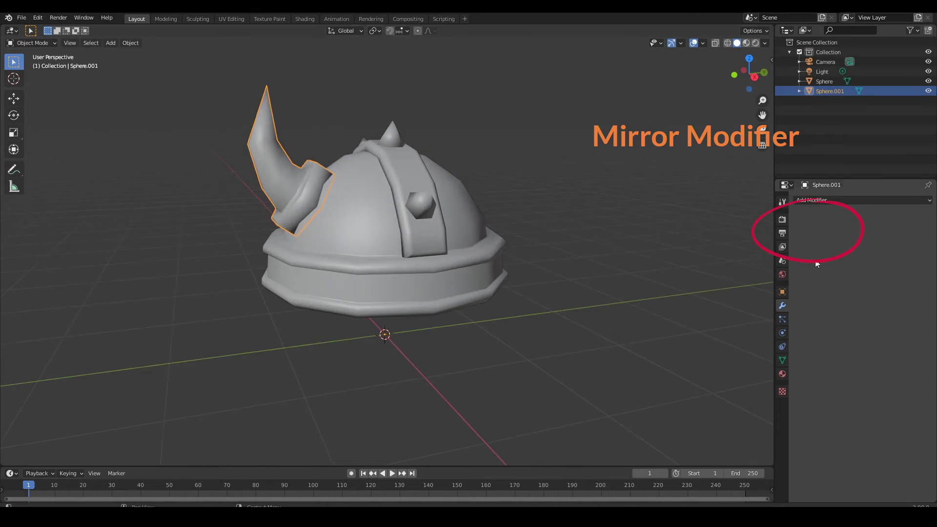
- Add a Mirror modifier to the horn and apply it to create the second horn
click(830, 200)
click(735, 297)
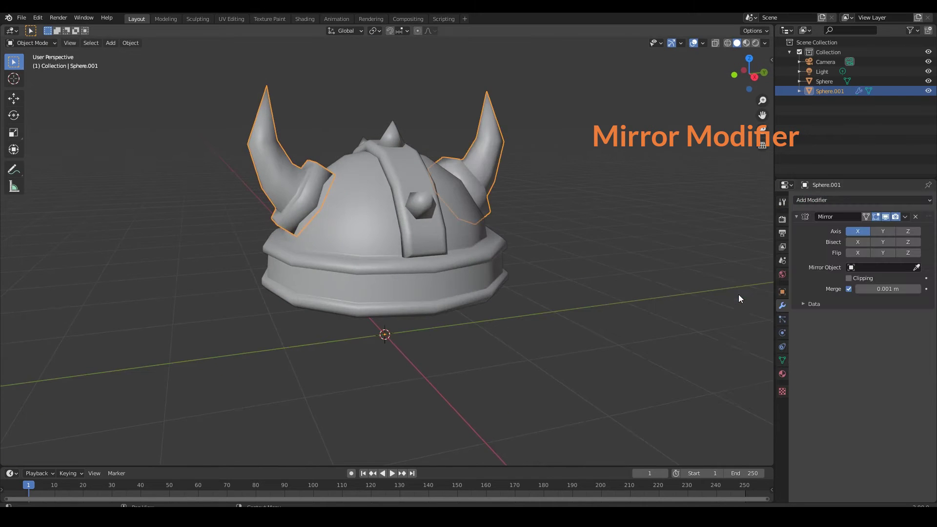
middle_drag(487, 253, 514, 255)
click(905, 217)
click(862, 227)
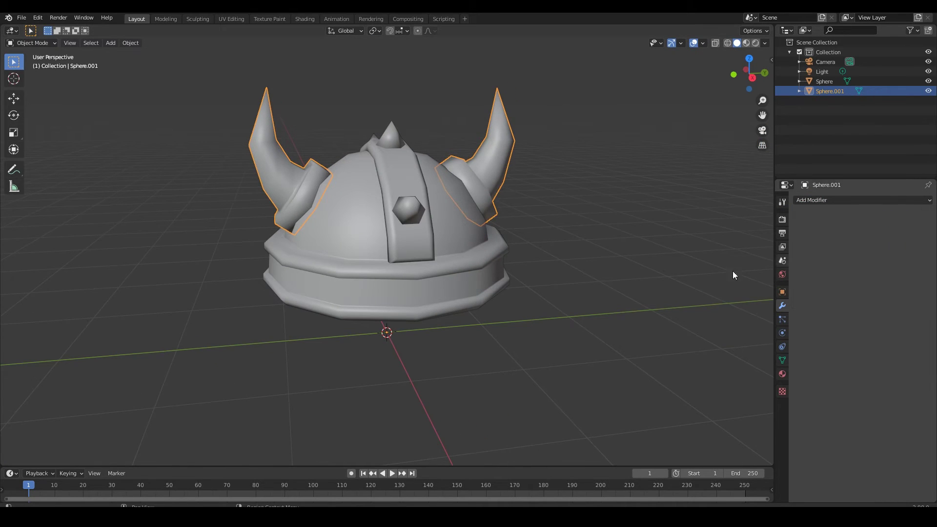
mouse_move(416, 274)
middle_down()
mouse_move(281, 262)
mouse_move(313, 217)
middle_up()
- Create a new material for the helmet dome in Shading and delete its Principled BSDF
click(292, 216)
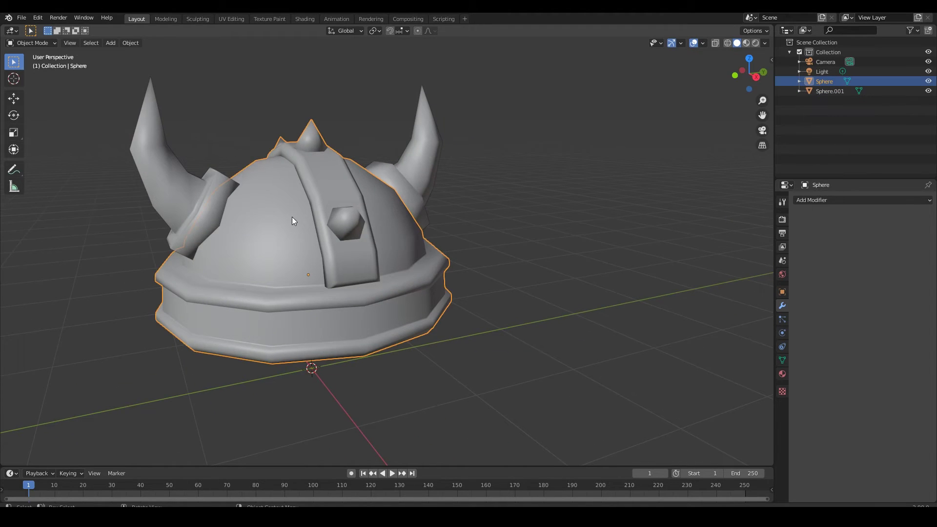
click(306, 17)
scroll(475, 190, up, 2)
middle_drag(475, 190, 429, 189)
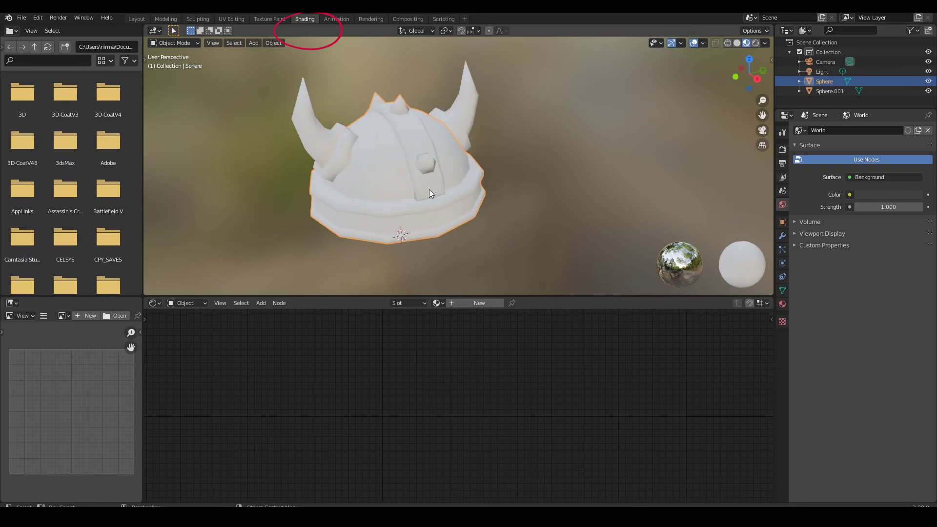
click(475, 303)
drag(556, 296, 557, 205)
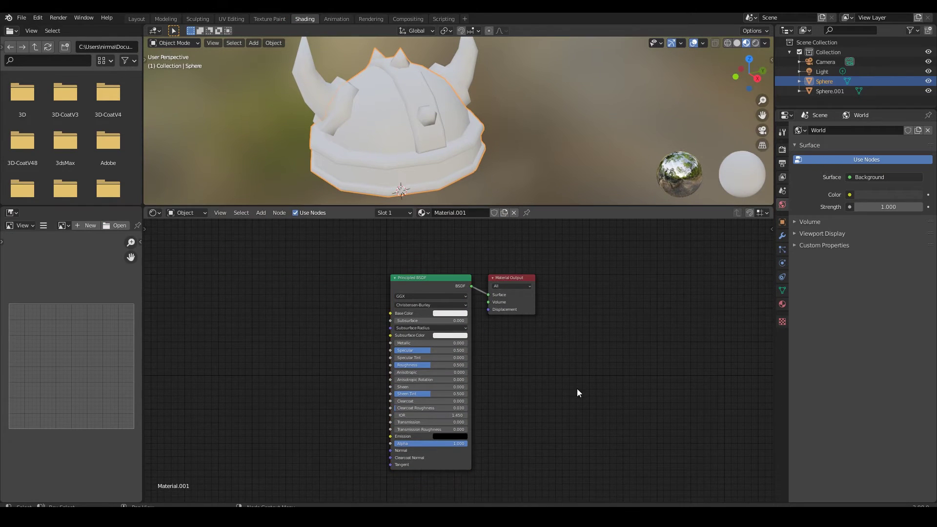
click(412, 278)
key(Delete)
key(shift+s)
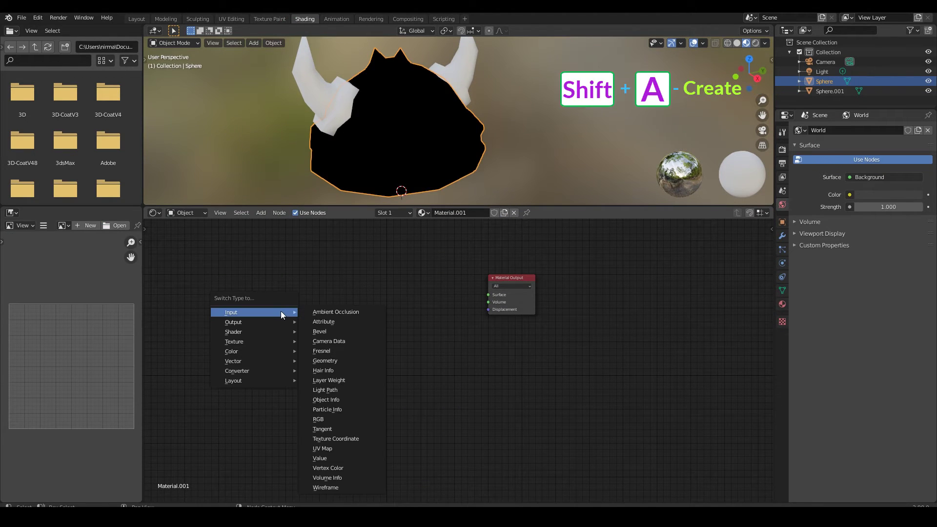
key(Escape)
key(Escape)
- Connect a Glossy BSDF to the surface with dark grey colour and roughness 0.023
key(shift+a)
click(256, 303)
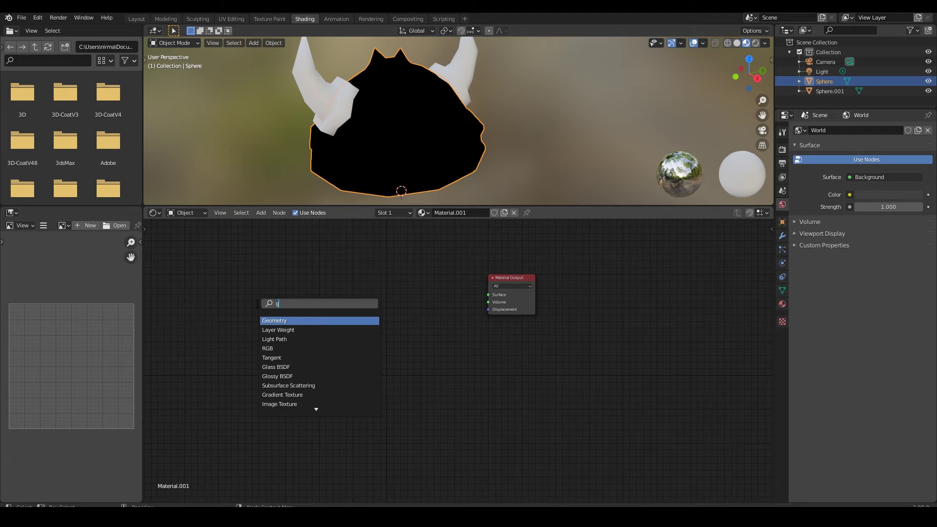
text(glossy)
key(Return)
click(388, 293)
drag(412, 281, 488, 294)
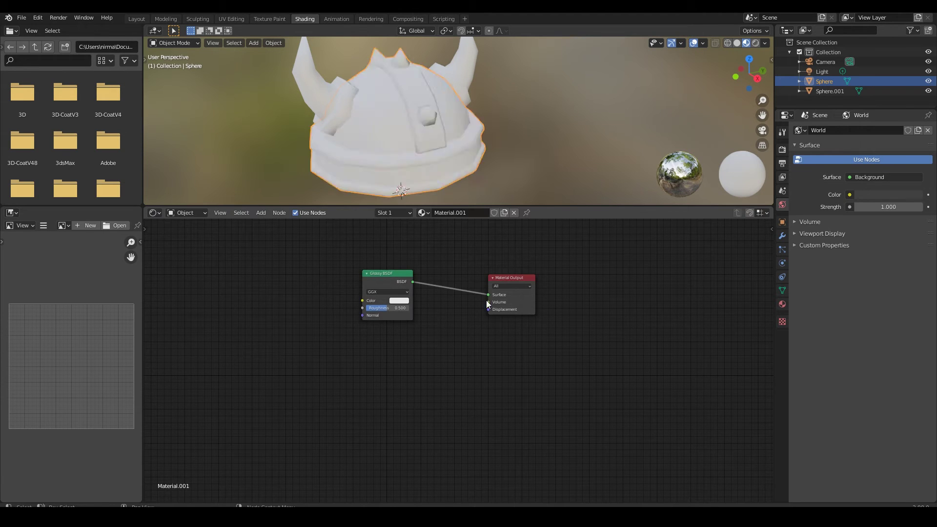
click(399, 300)
drag(446, 238, 446, 244)
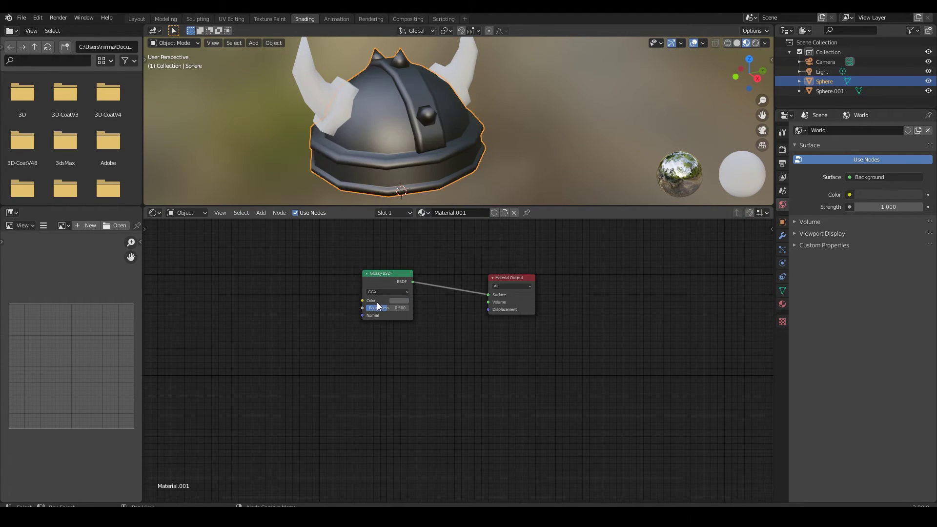
drag(376, 308, 348, 308)
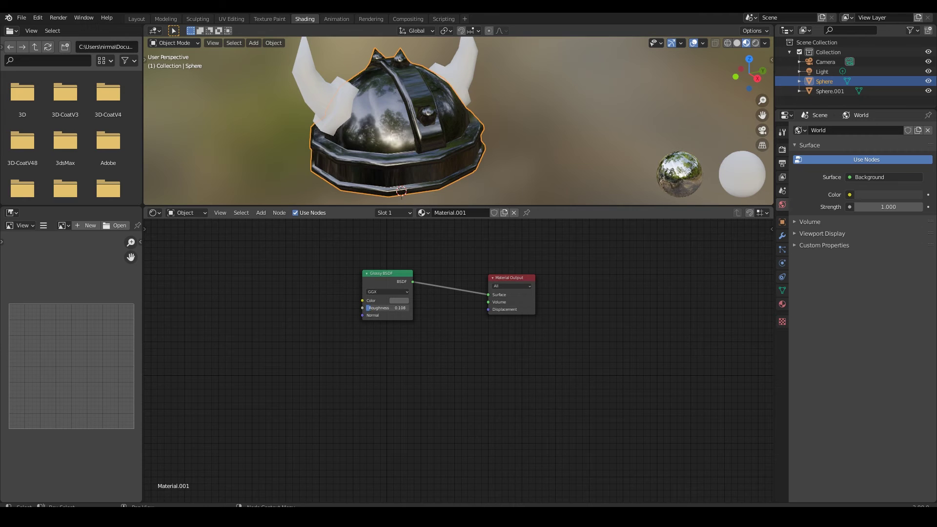
drag(537, 207, 534, 274)
- Give the horns a new material named Tusk with a cream base colour and 0.132 subsurface
key(Home)
click(446, 127)
click(480, 281)
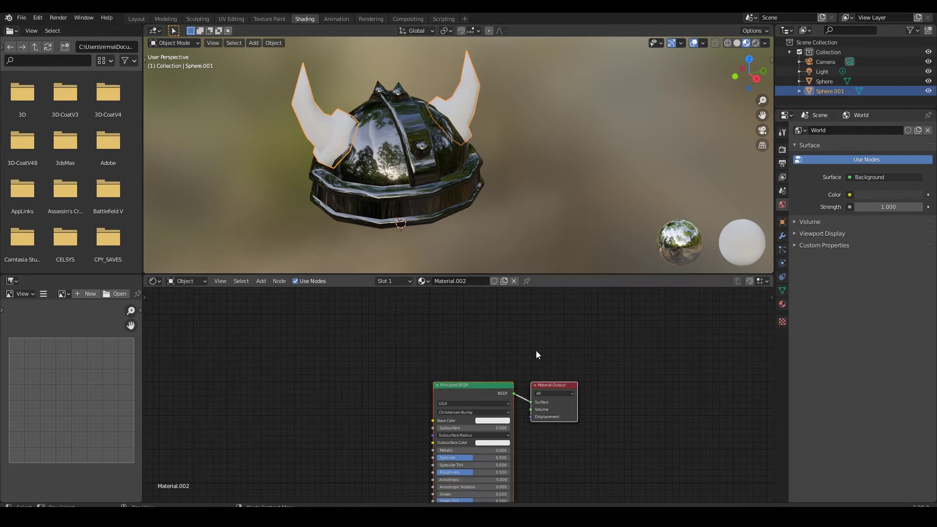
double_click(471, 281)
text(Tusk)
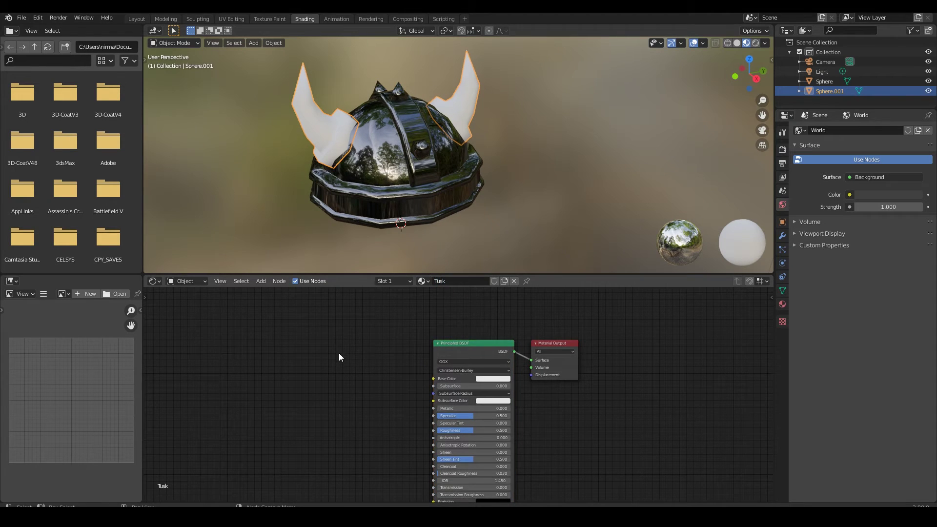
drag(468, 343, 465, 326)
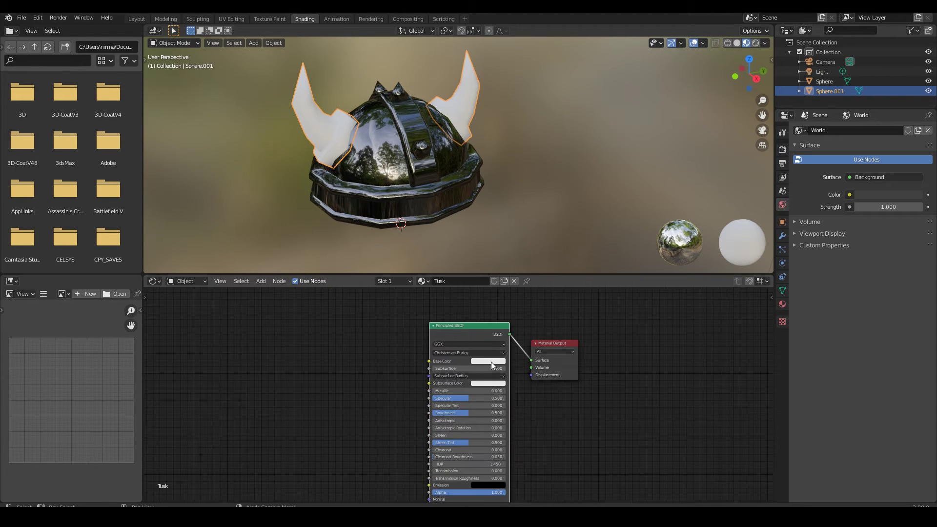
click(490, 361)
drag(490, 297, 493, 295)
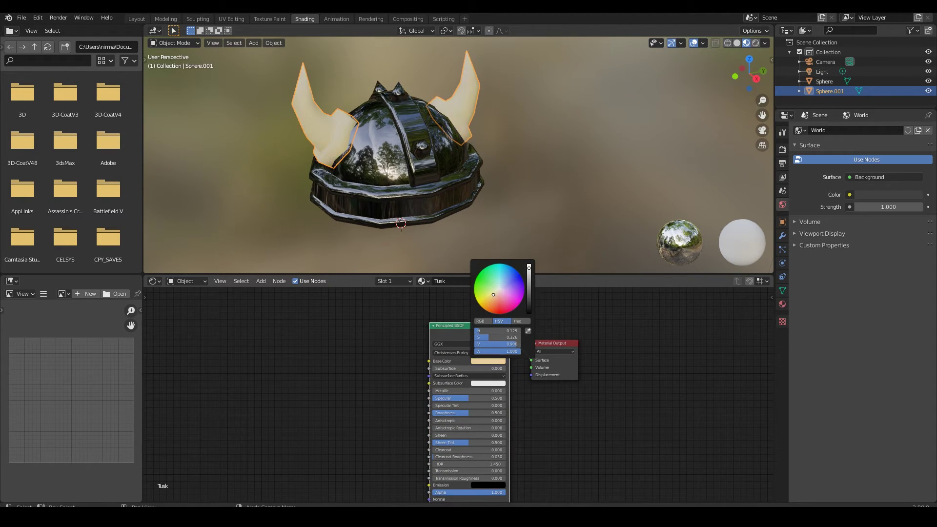
click(488, 383)
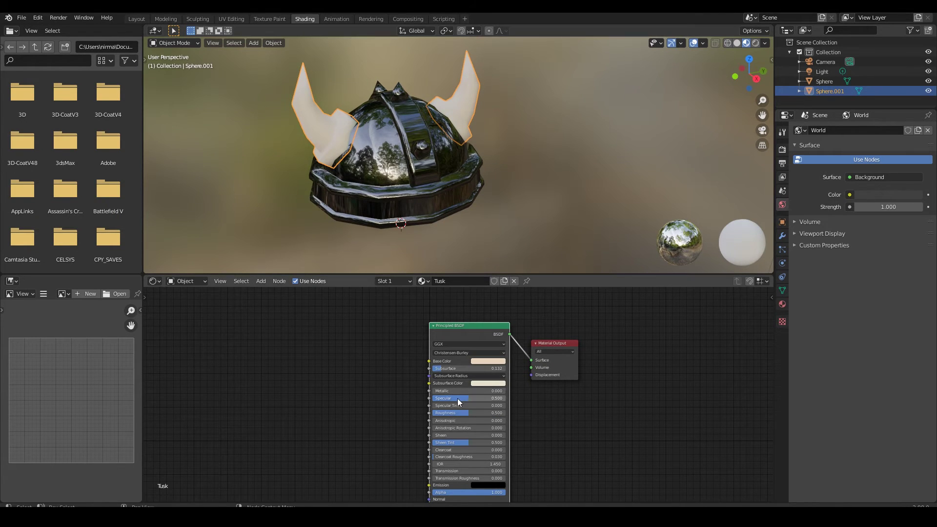
click(570, 203)
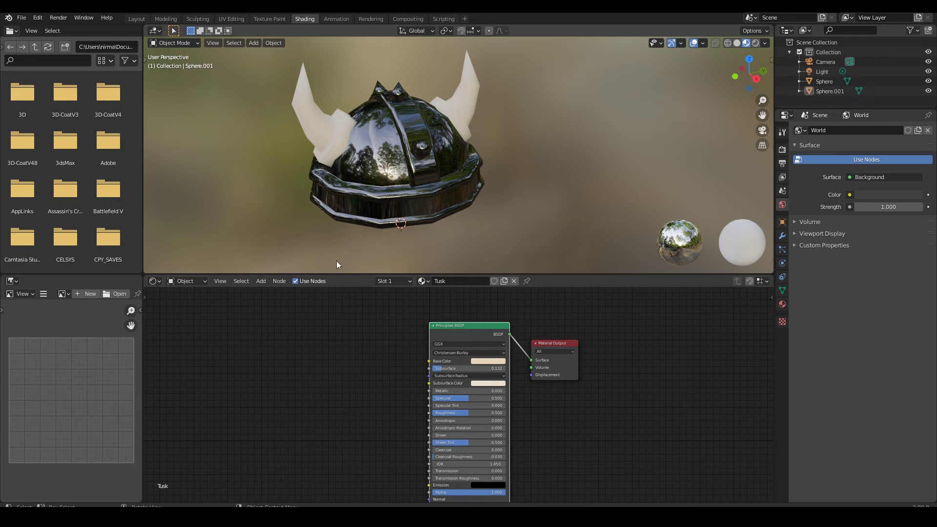
- Give the horns object the helmet's glossy Material.001
click(355, 133)
key(Tab)
scroll(346, 147, up, 3)
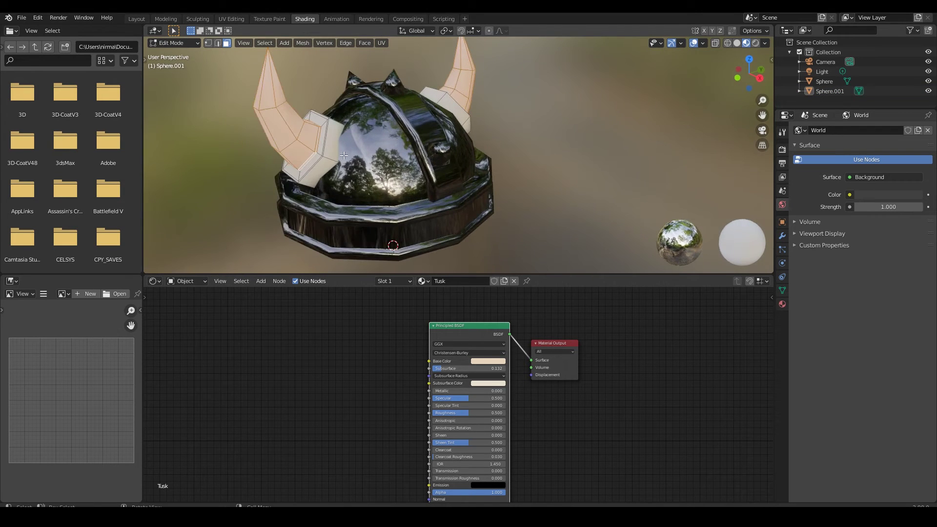
scroll(340, 157, up, 2)
middle_drag(340, 157, 512, 146)
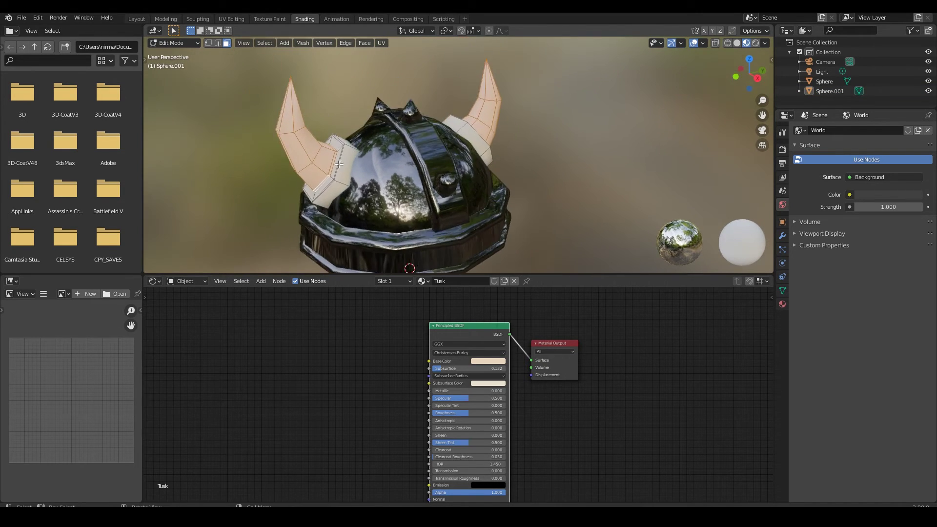
key(Tab)
click(480, 124)
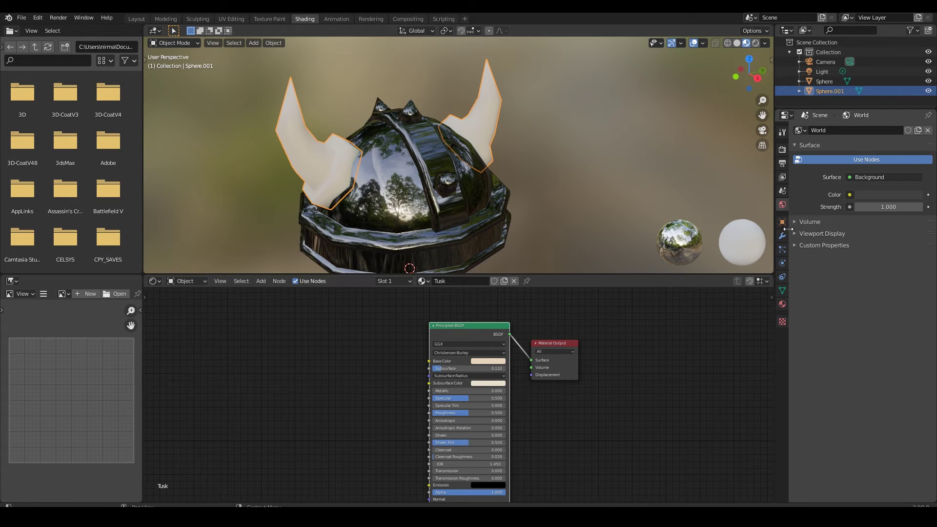
click(782, 303)
click(799, 172)
click(810, 191)
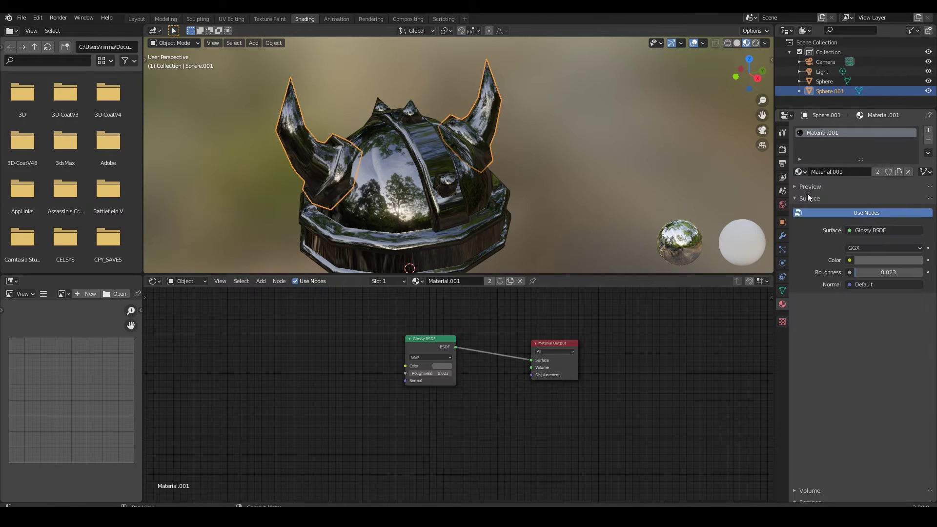
- In Edit Mode with solid shading, select the faces of the horn tips
key(Tab)
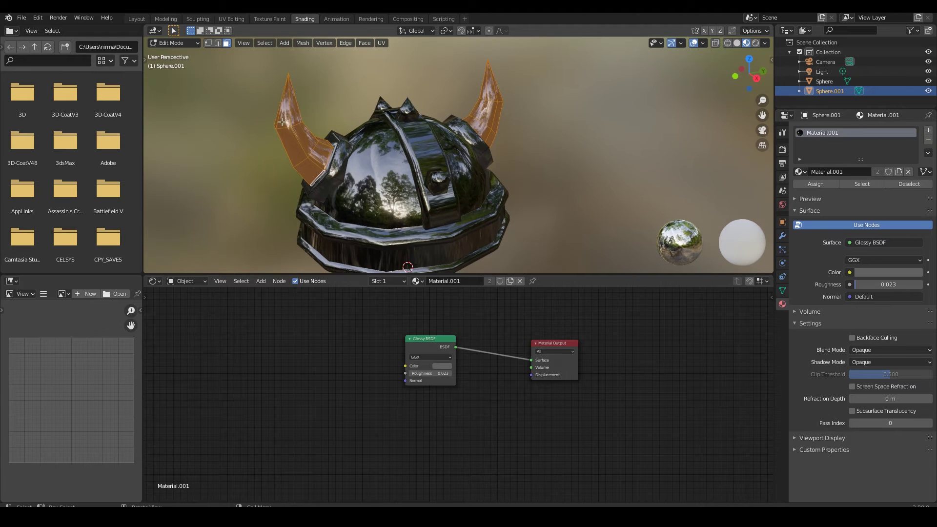
drag(305, 120, 252, 86)
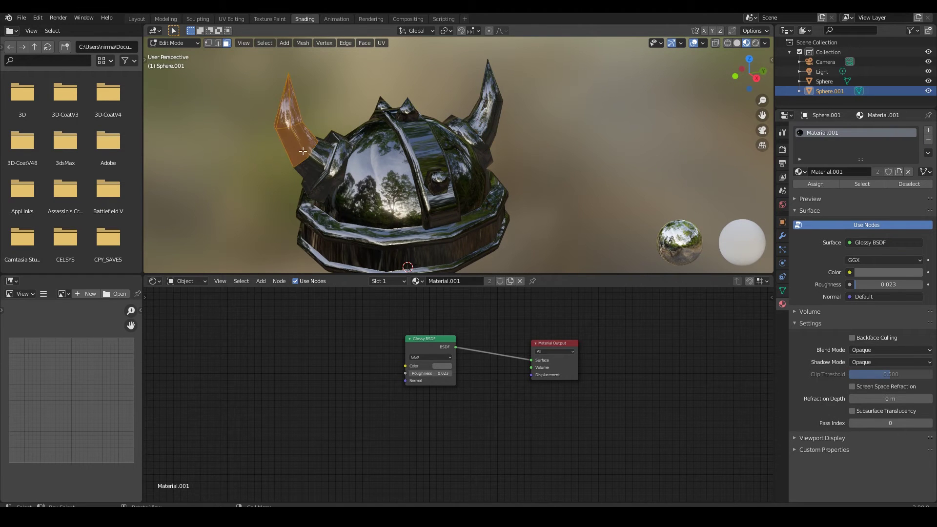
middle_drag(303, 151, 522, 83)
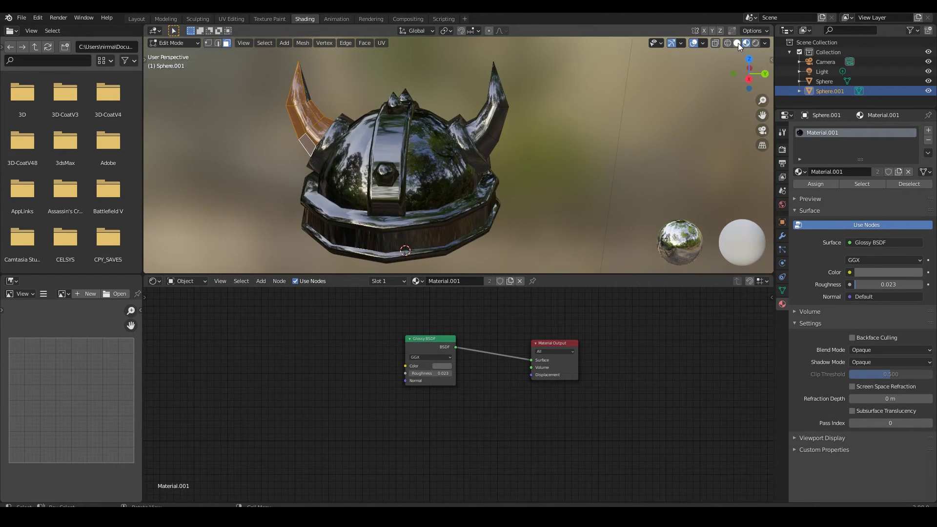
click(737, 43)
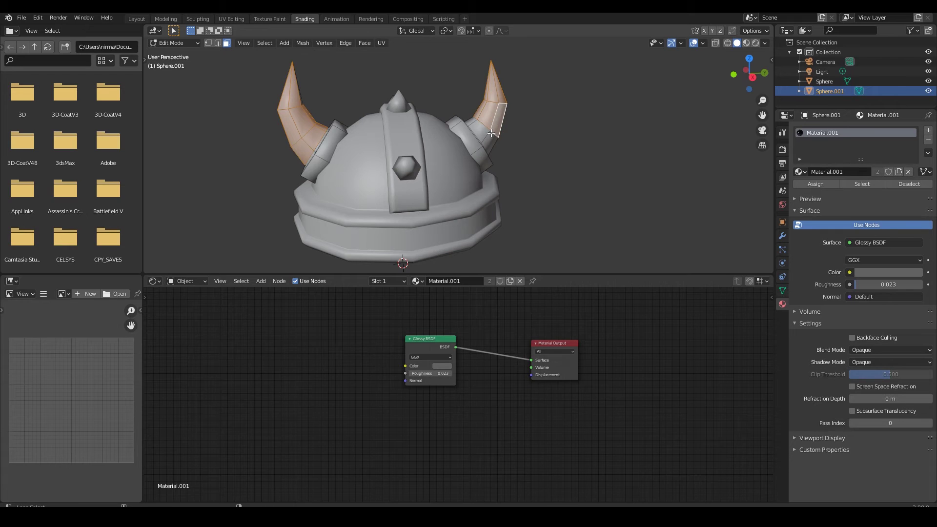
middle_drag(491, 133, 410, 99)
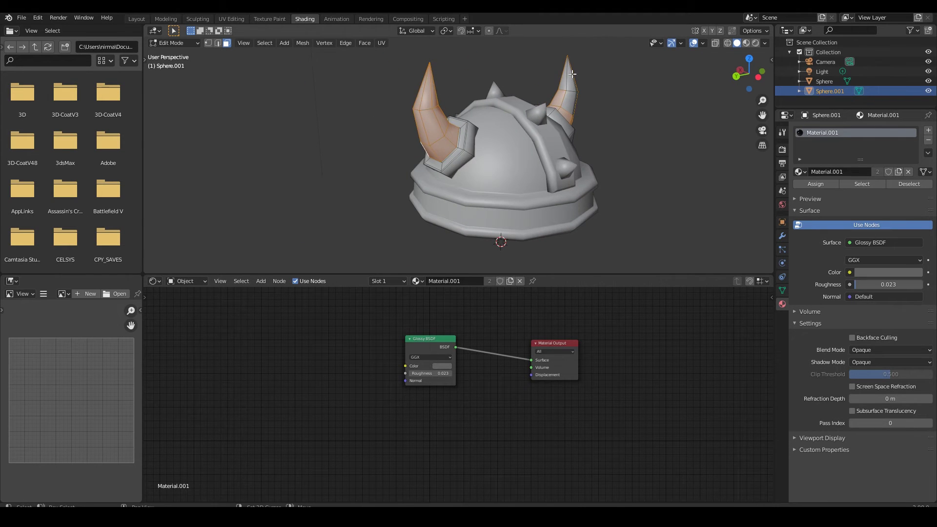
mouse_move(624, 124)
middle_down()
mouse_move(440, 166)
mouse_move(609, 184)
middle_up()
scroll(561, 137, up, 3)
scroll(561, 137, up, 2)
scroll(440, 165, down, 2)
scroll(408, 184, down, 4)
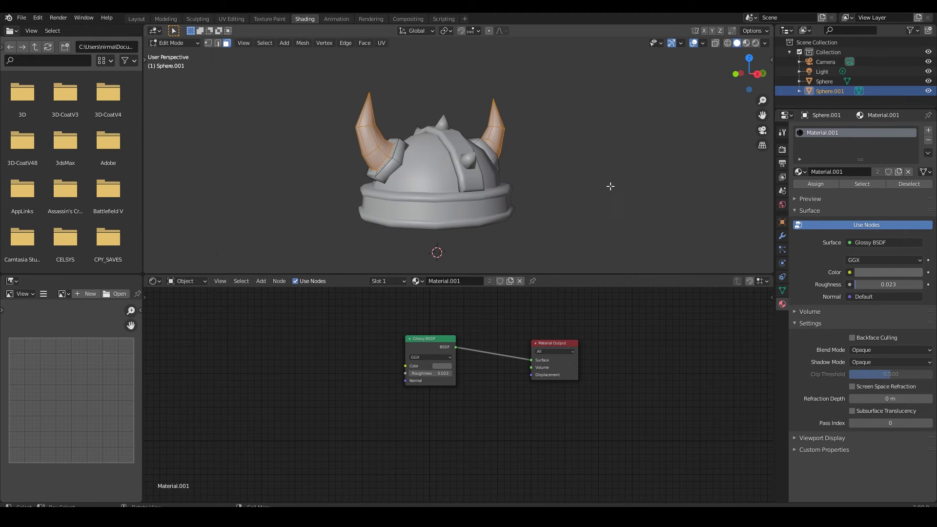
- Put the Tusk material on the horn tips through a second slot, then preview the materials
drag(860, 160, 859, 195)
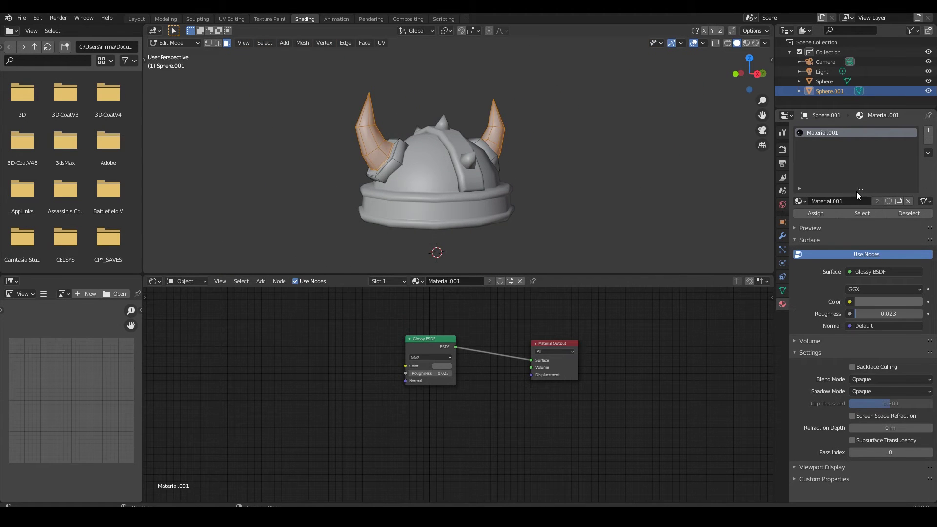
click(927, 130)
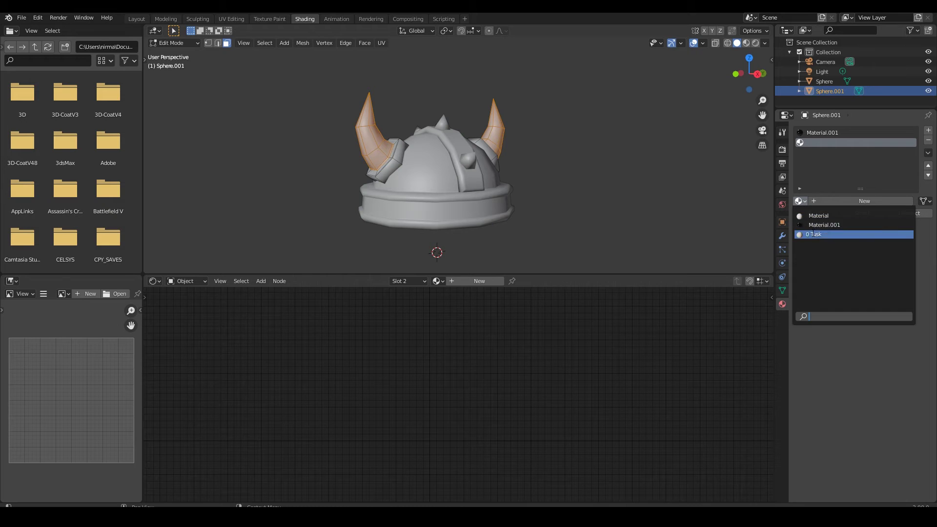
click(814, 234)
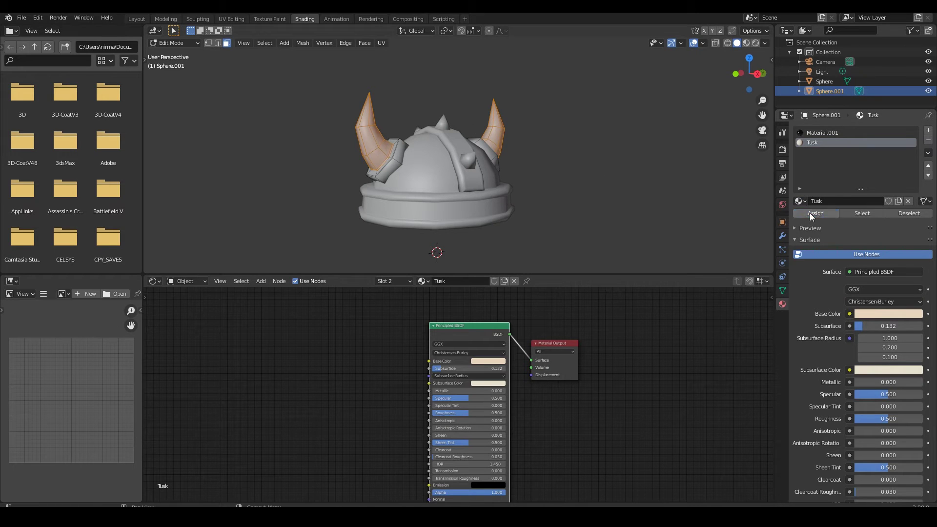
key(Tab)
click(746, 43)
- Preview the finished helmet materials in Rendered shading
click(581, 222)
middle_drag(580, 223, 467, 195)
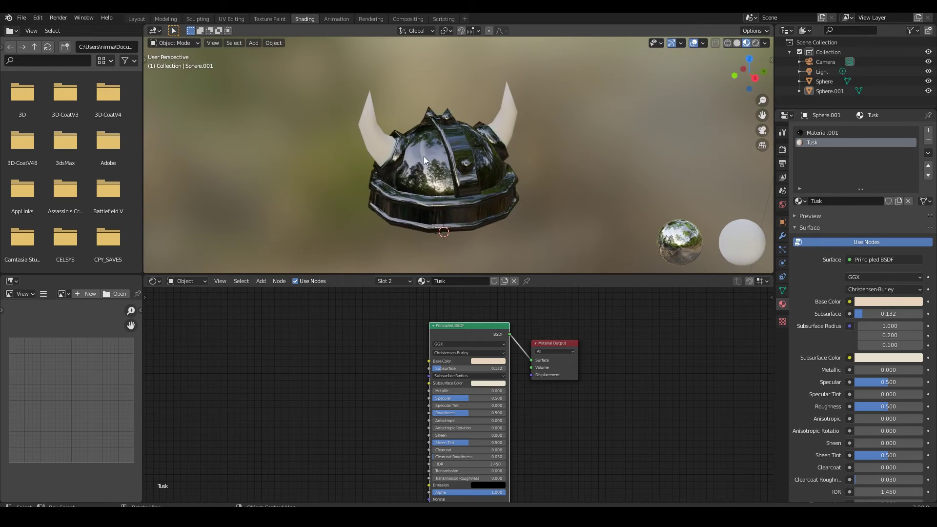
scroll(468, 195, up, 3)
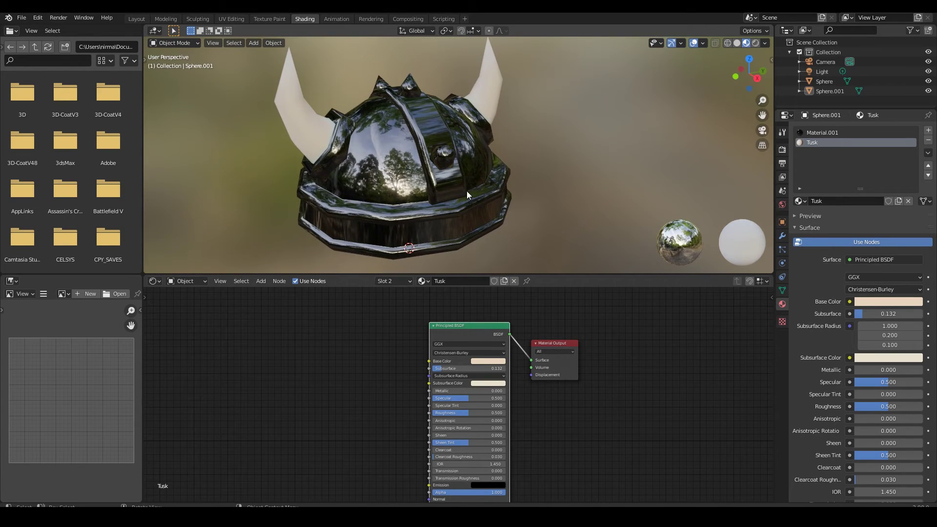
click(756, 43)
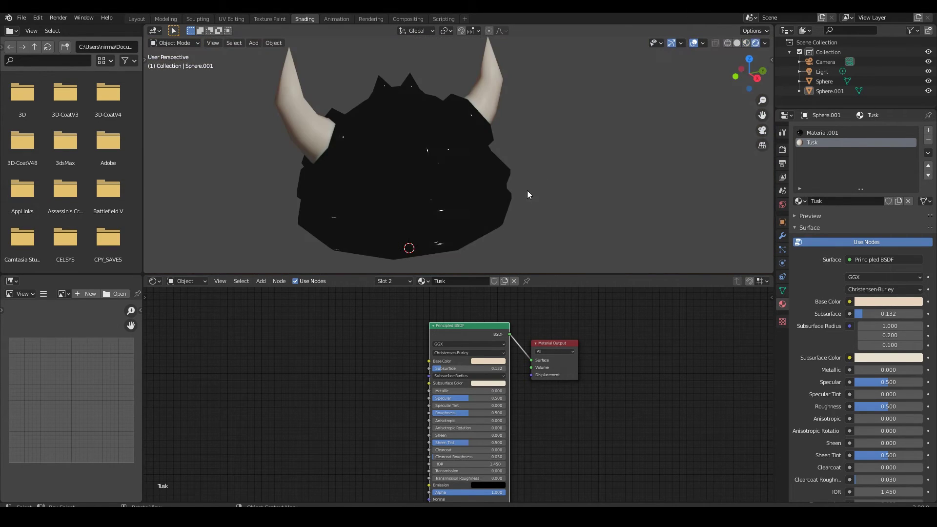
scroll(765, 160, down, 2)
- Set the world Color to an Environment Texture using aft_lounge_4k.hdr from the HDRI folder
click(782, 205)
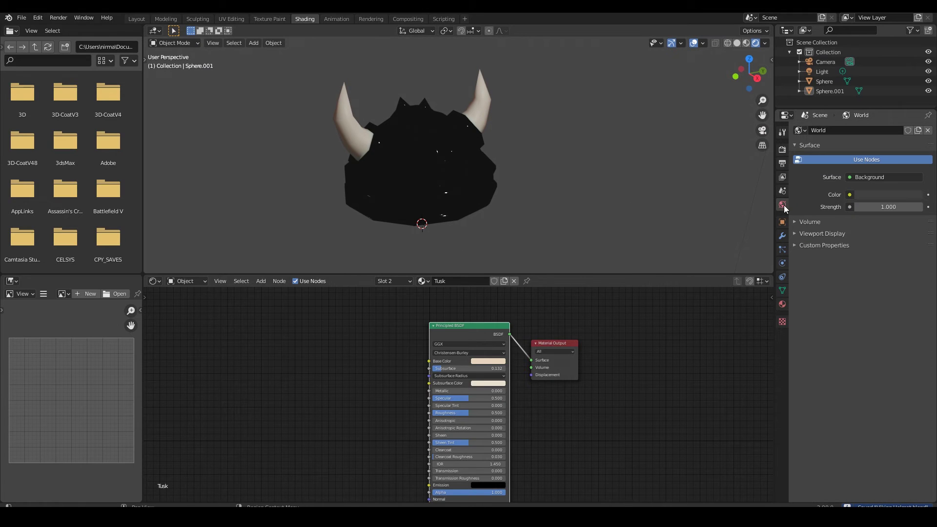
click(850, 194)
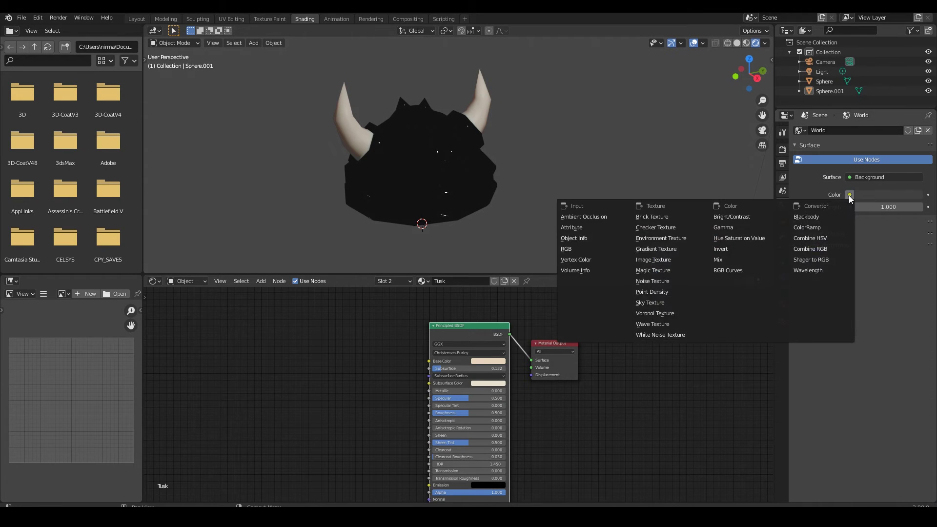
click(667, 238)
click(898, 207)
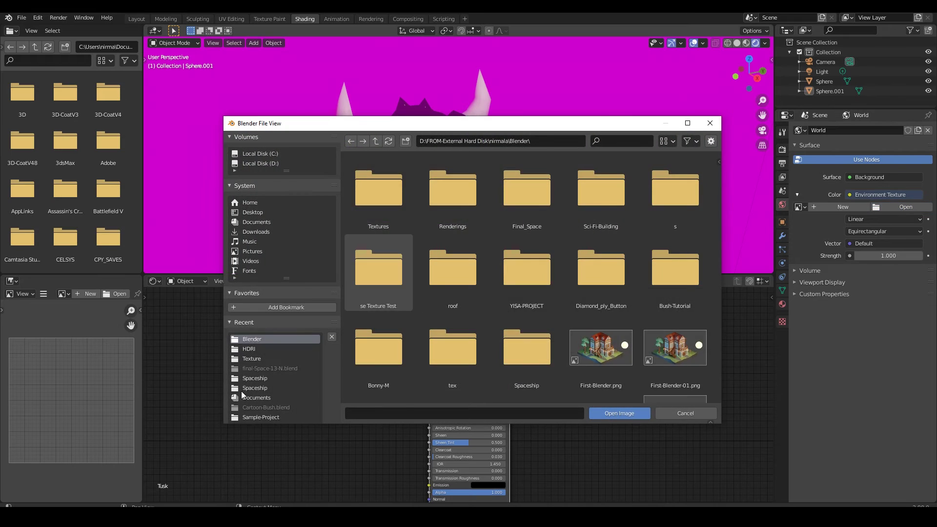
click(249, 349)
click(674, 195)
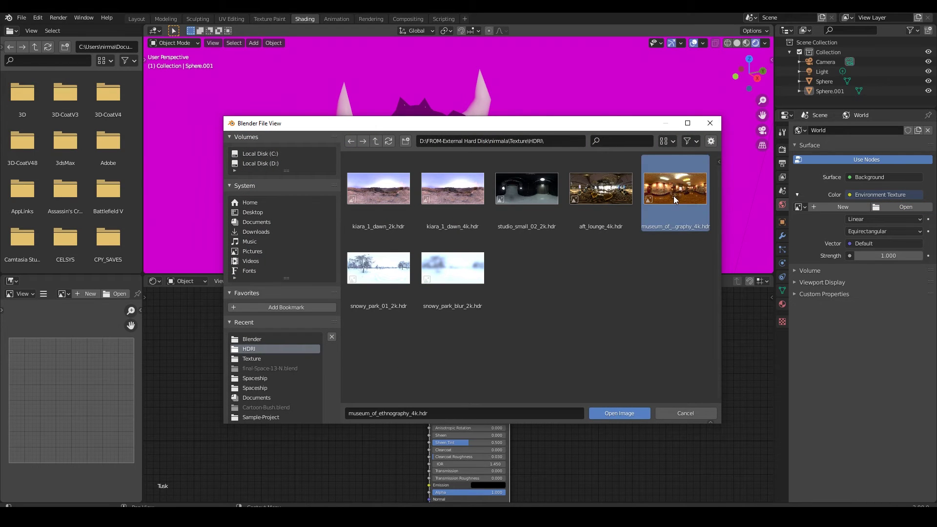
click(617, 197)
click(619, 412)
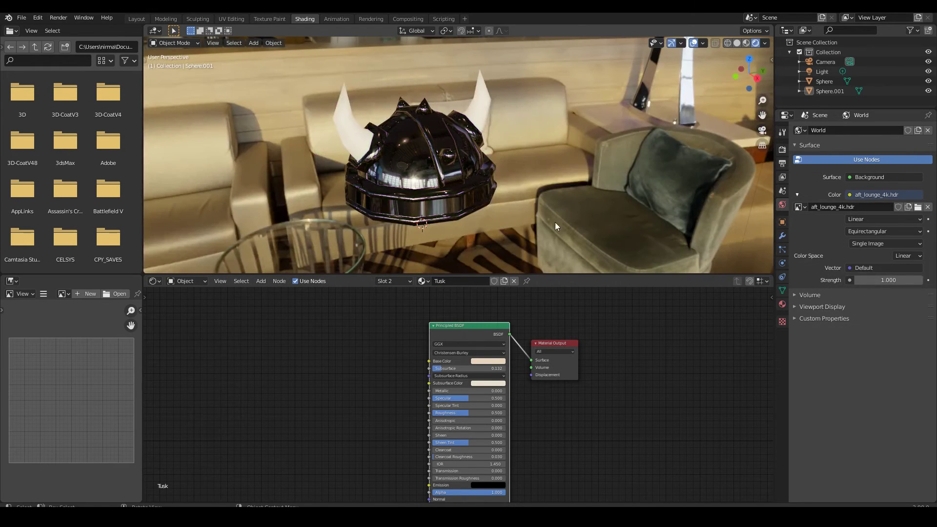
- Set the render engine to Cycles with a transparent Film background
scroll(455, 189, up, 2)
click(782, 149)
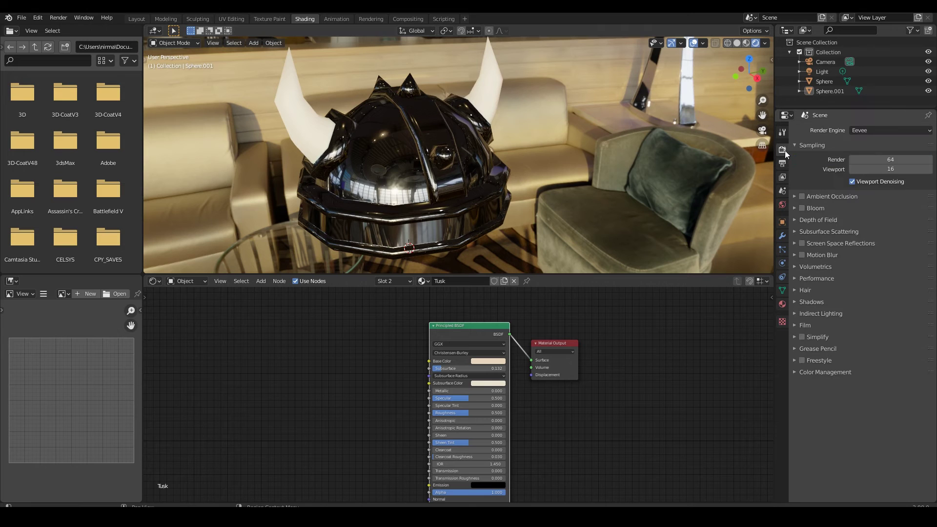
click(876, 130)
click(865, 164)
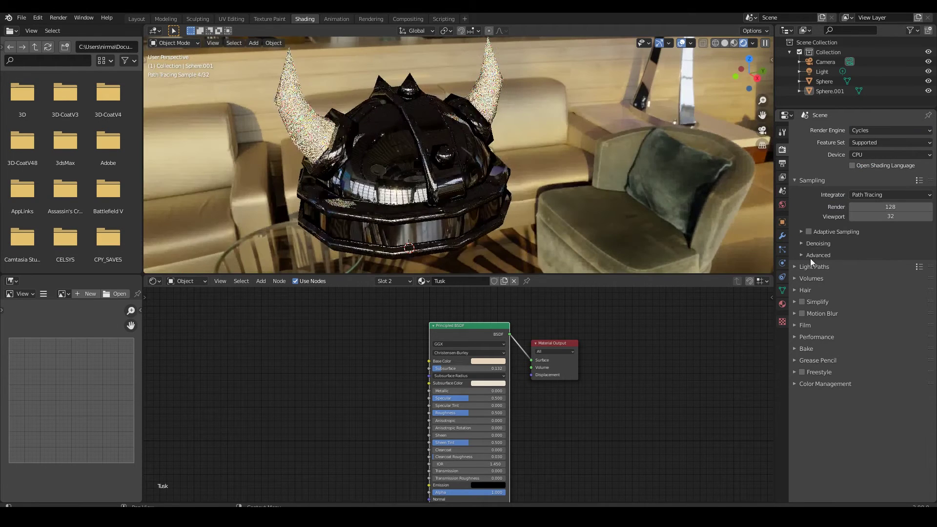
click(819, 325)
click(809, 395)
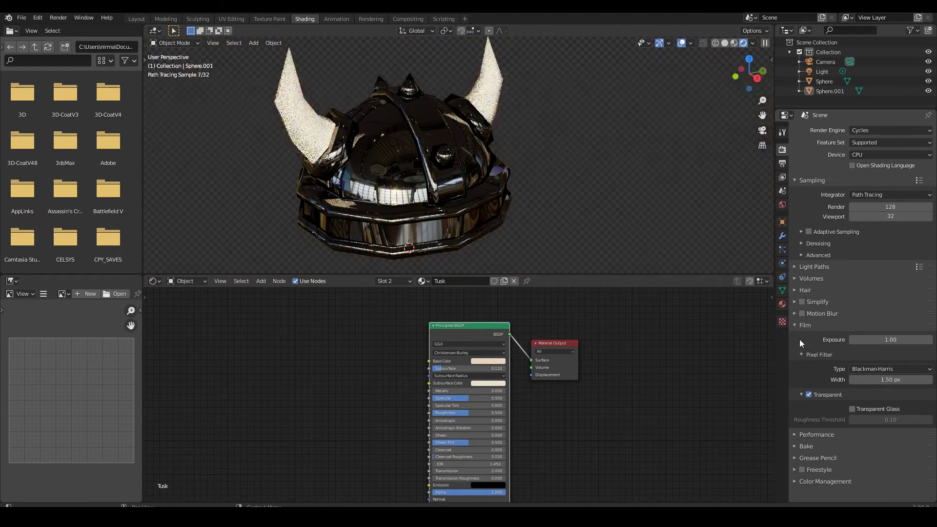
click(797, 325)
- View the rendered helmet, camera and light in the Modeling workspace
click(165, 18)
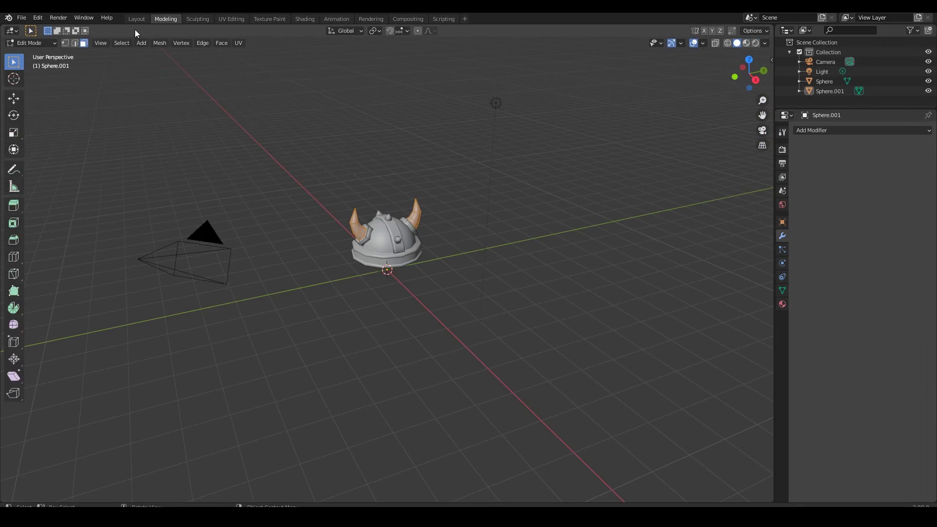
click(755, 43)
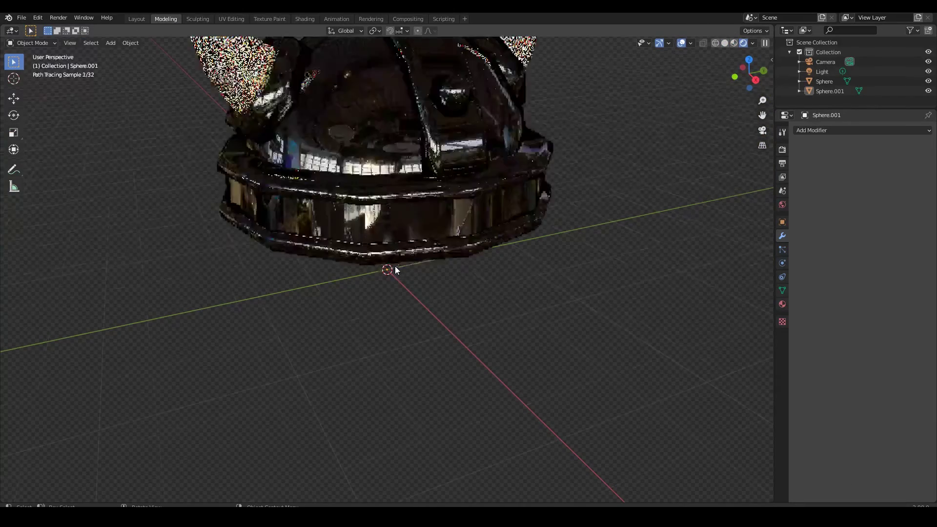
scroll(387, 292, down, 5)
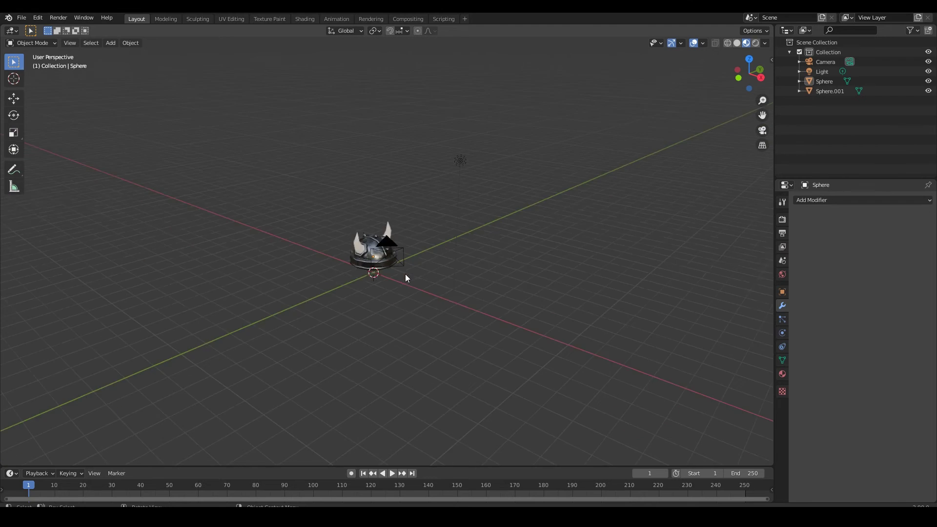
middle_drag(405, 274, 355, 174)
- Move the main light to a new spot and tint it a warm cream colour
click(378, 156)
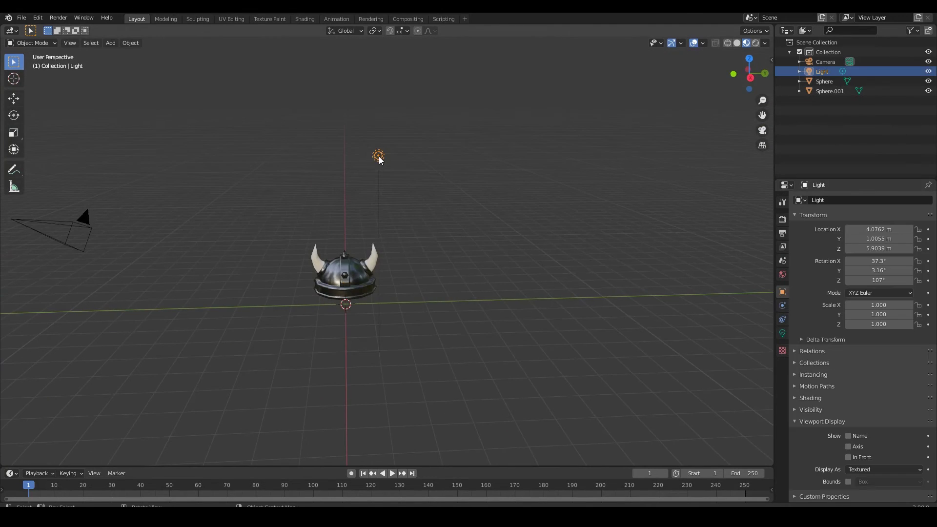
key(g)
click(446, 214)
click(872, 253)
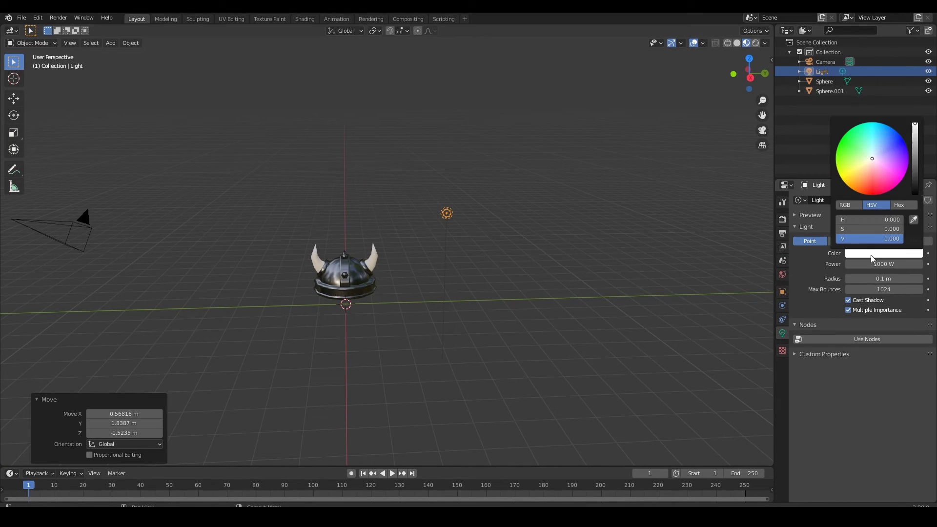
middle_drag(634, 312, 546, 321)
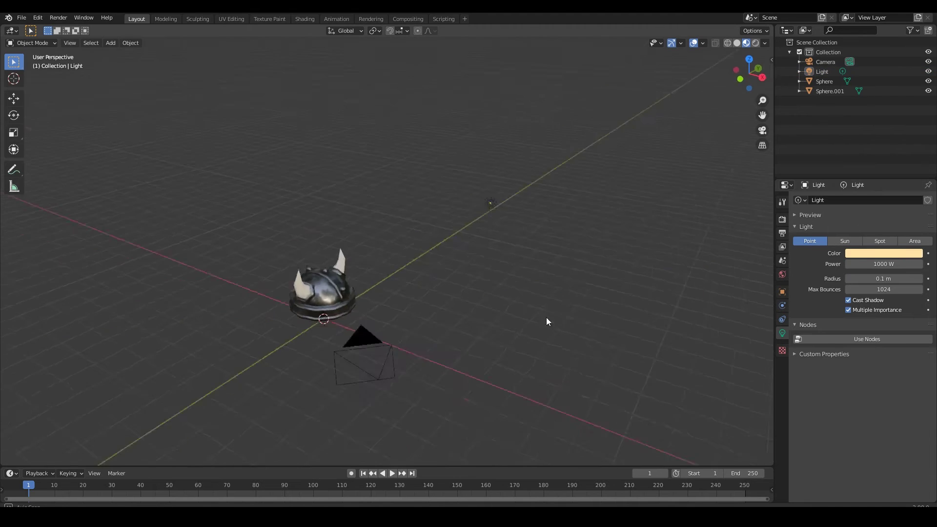
- Duplicate the light on the other side as Light.001 and turn off its shadows
key(shift+d)
click(330, 291)
middle_drag(329, 291, 684, 290)
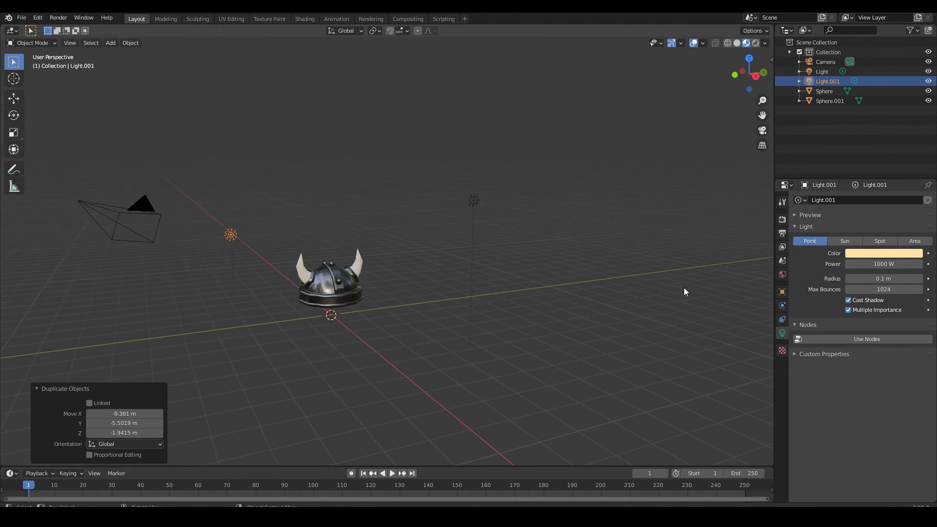
click(875, 254)
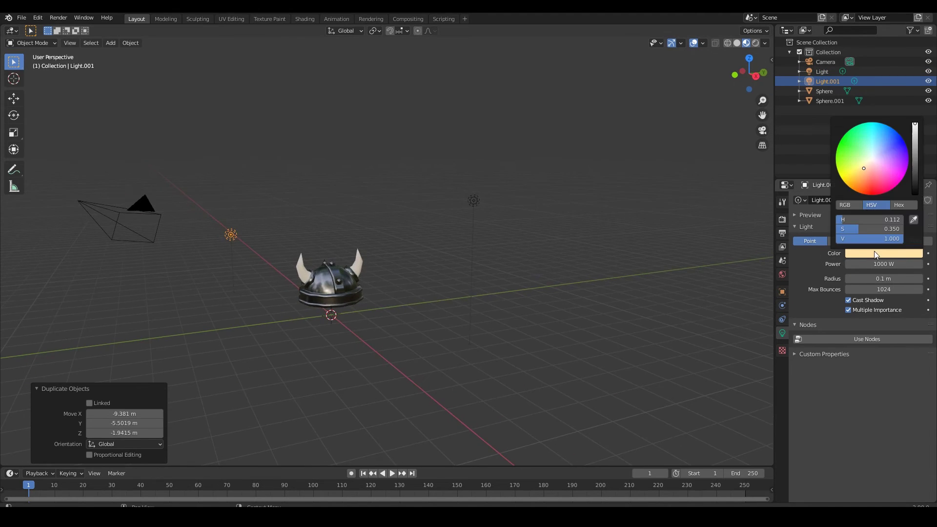
click(848, 300)
click(755, 43)
middle_drag(375, 320, 282, 199)
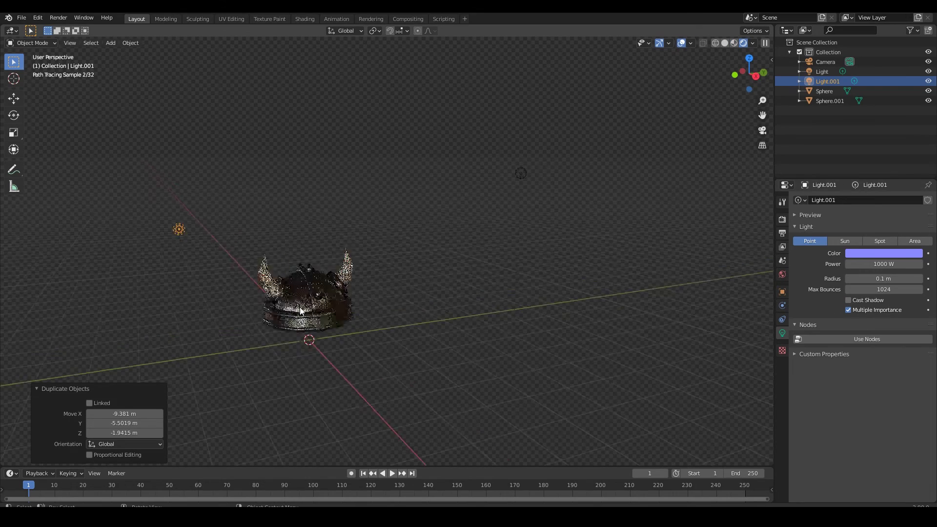
scroll(282, 198, up, 3)
scroll(282, 198, up, 2)
click(190, 155)
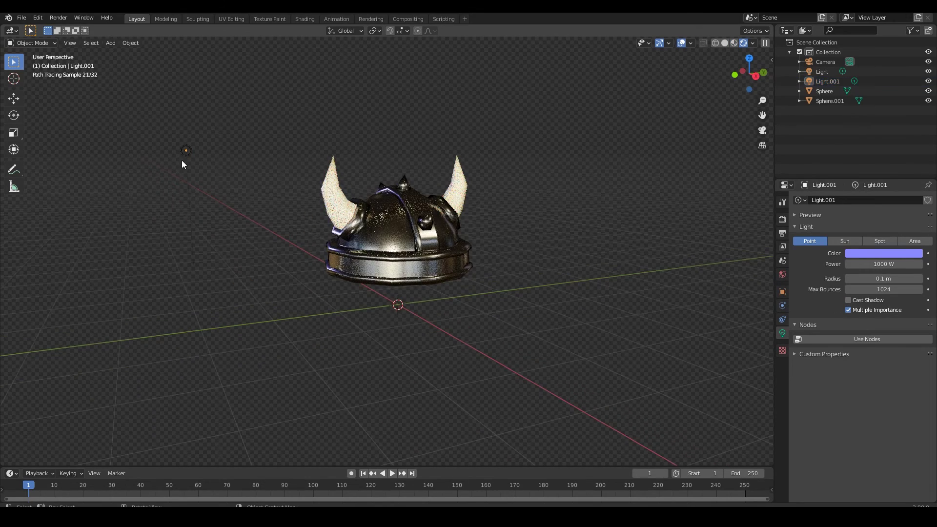
click(186, 152)
- Set the second light's power to 2000 W
double_click(881, 264)
text(2)
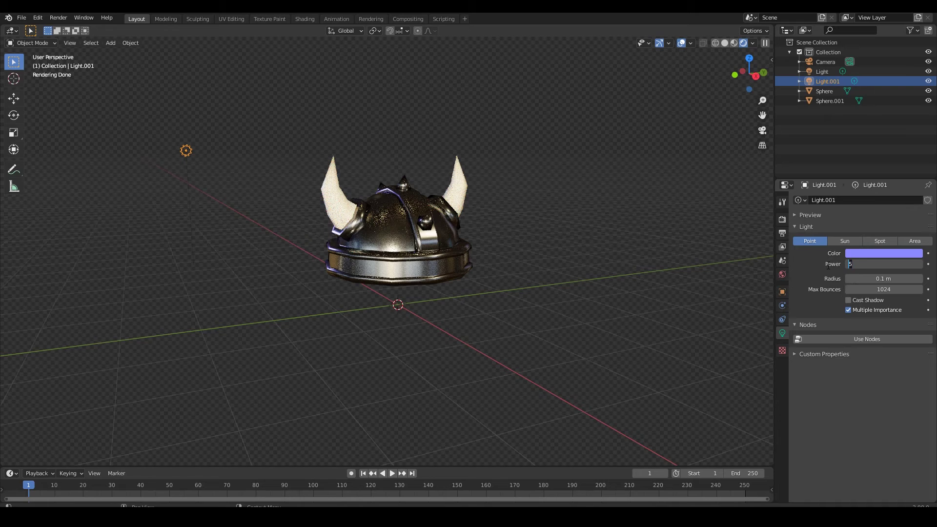
text(00)
key(Return)
middle_drag(601, 289, 488, 300)
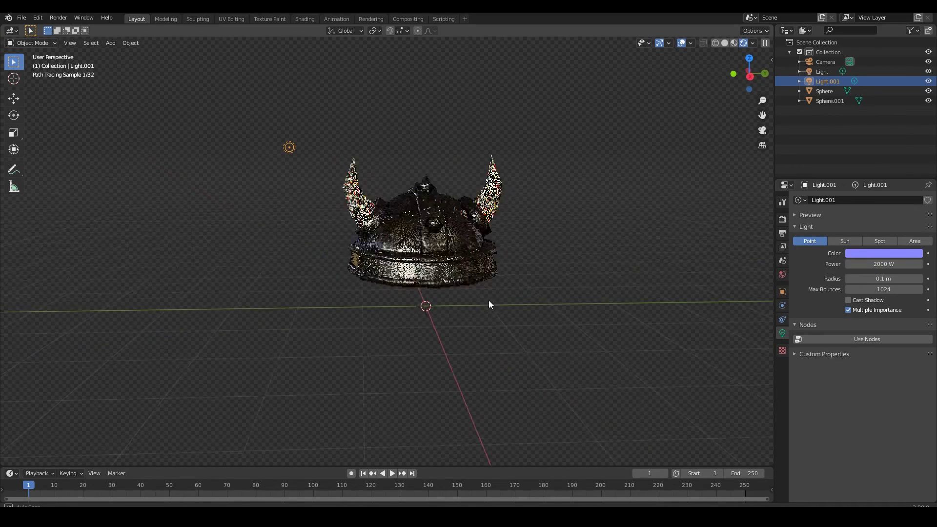
scroll(522, 289, down, 5)
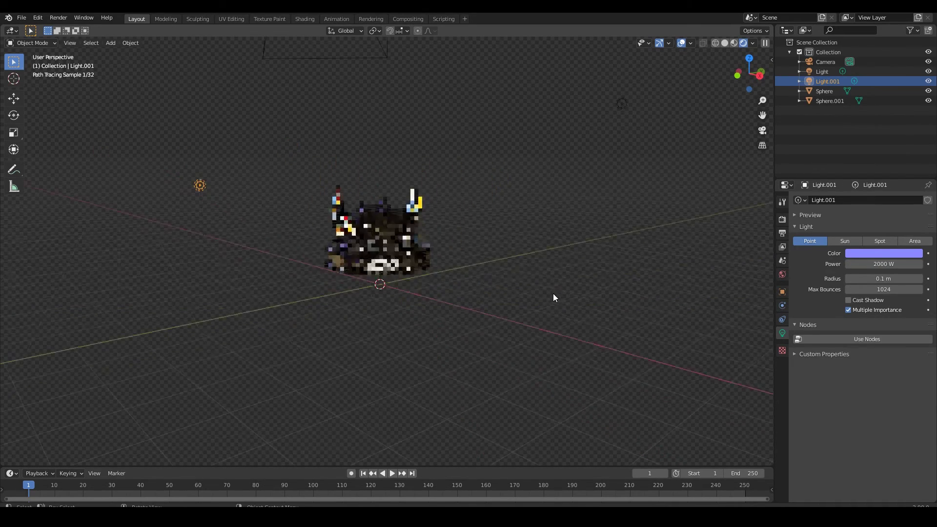
middle_drag(552, 294, 586, 273)
- Add a Subdivision Surface modifier to smooth the helmet
click(545, 152)
scroll(550, 294, up, 2)
scroll(560, 302, up, 3)
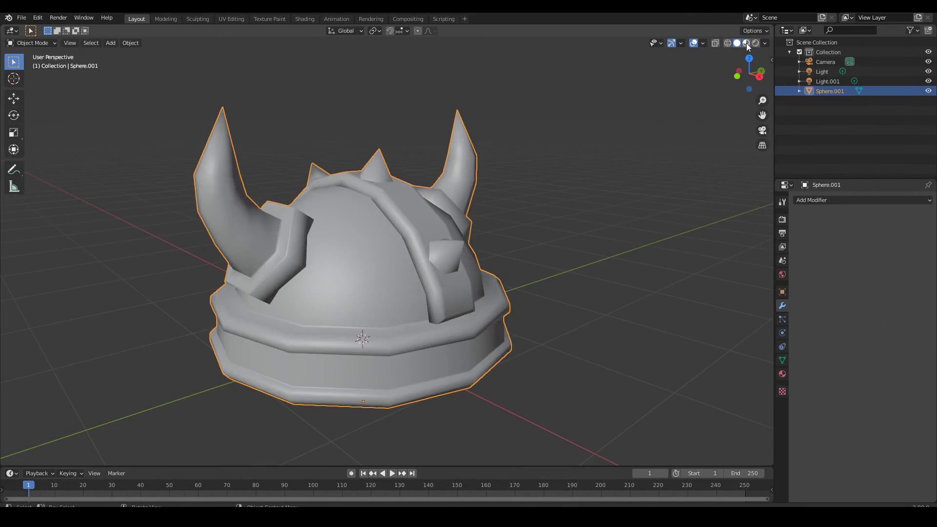
click(831, 200)
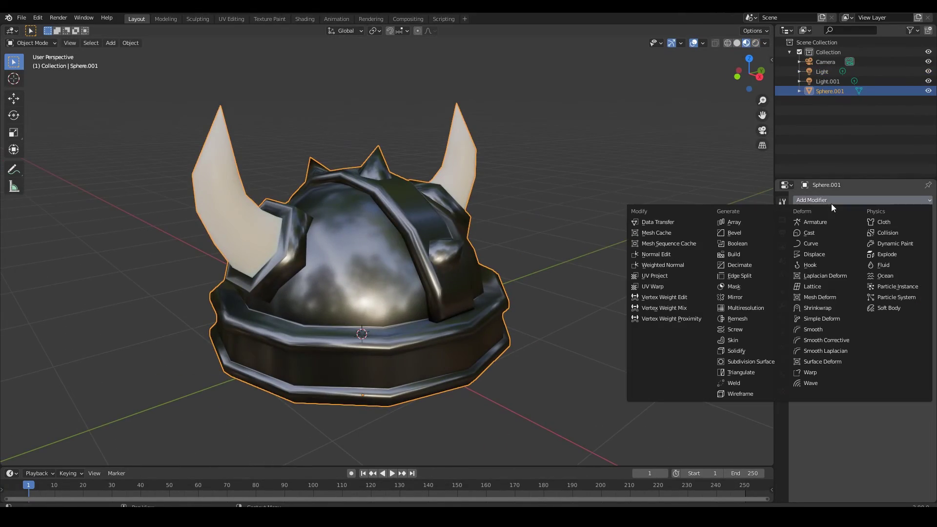
click(753, 363)
mouse_move(634, 317)
middle_down()
mouse_move(570, 295)
mouse_move(407, 283)
mouse_move(520, 287)
middle_up()
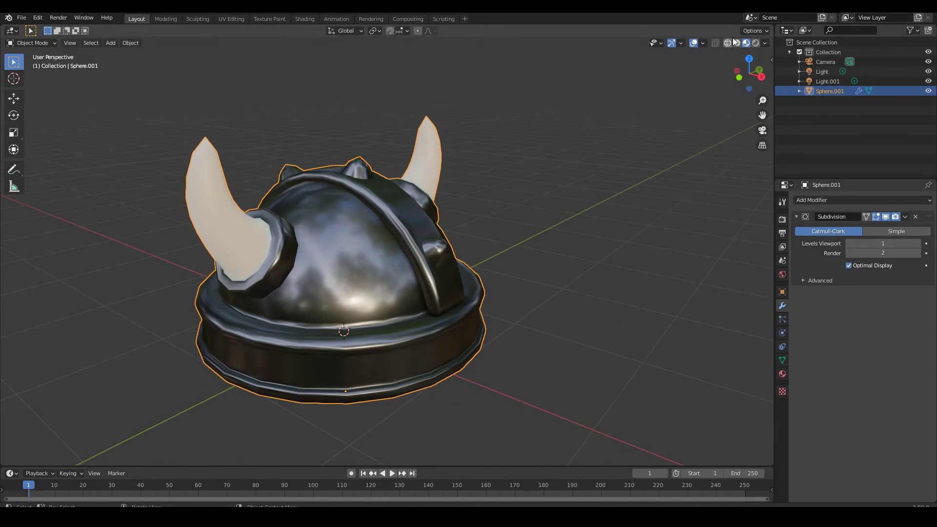
click(305, 18)
mouse_move(493, 227)
middle_down()
mouse_move(504, 193)
mouse_move(466, 221)
middle_up()
- Add Voronoi Texture and Bump nodes, wiring Voronoi Color into Bump Height and Bump into the Glossy normal
key(shift+a)
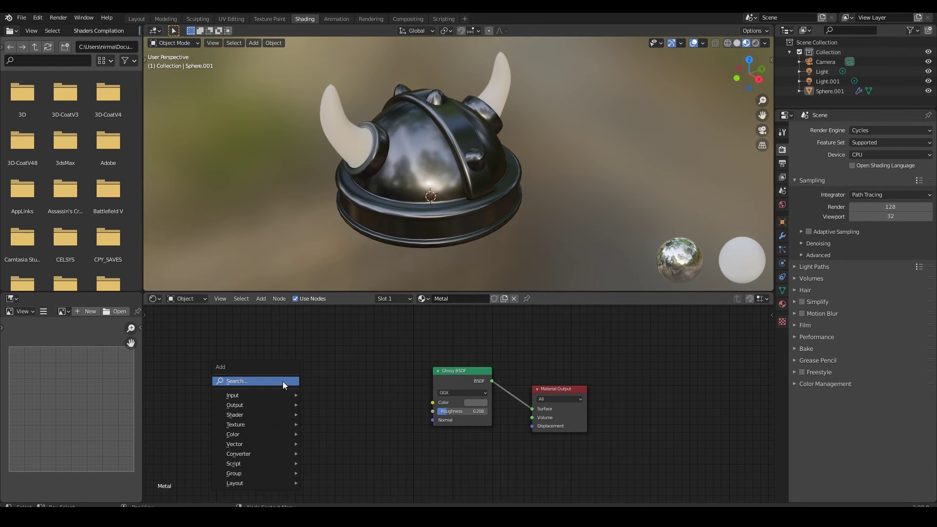
text(voronoi)
key(Return)
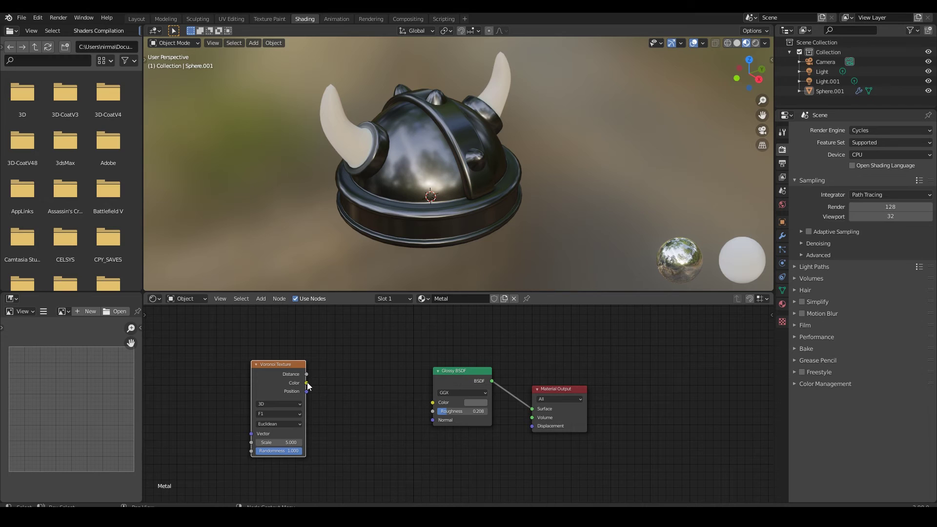
key(shift+a)
click(306, 382)
text(bu)
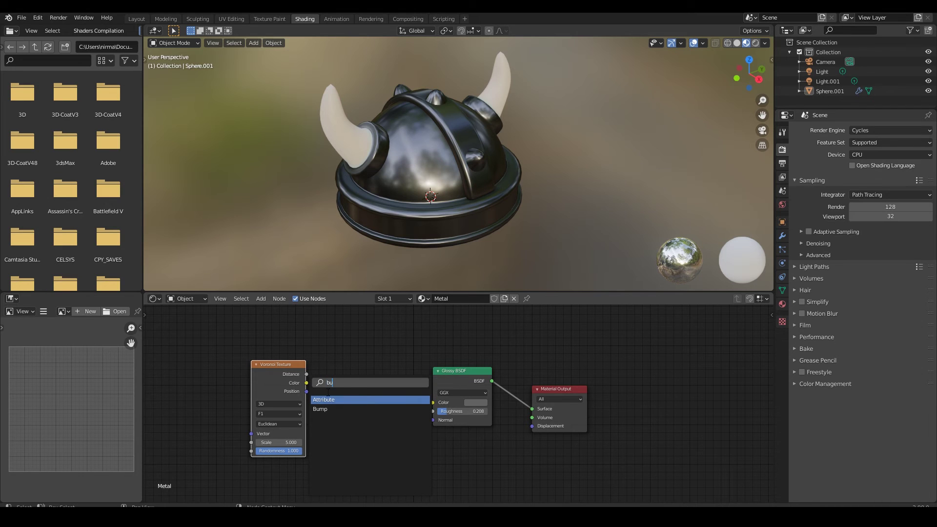
click(320, 408)
drag(343, 429, 403, 415)
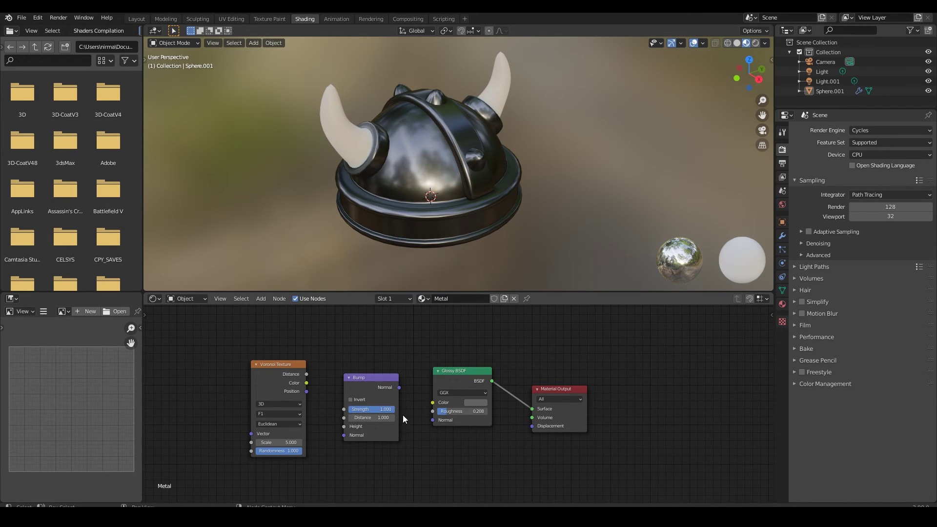
drag(307, 383, 344, 427)
drag(400, 387, 429, 421)
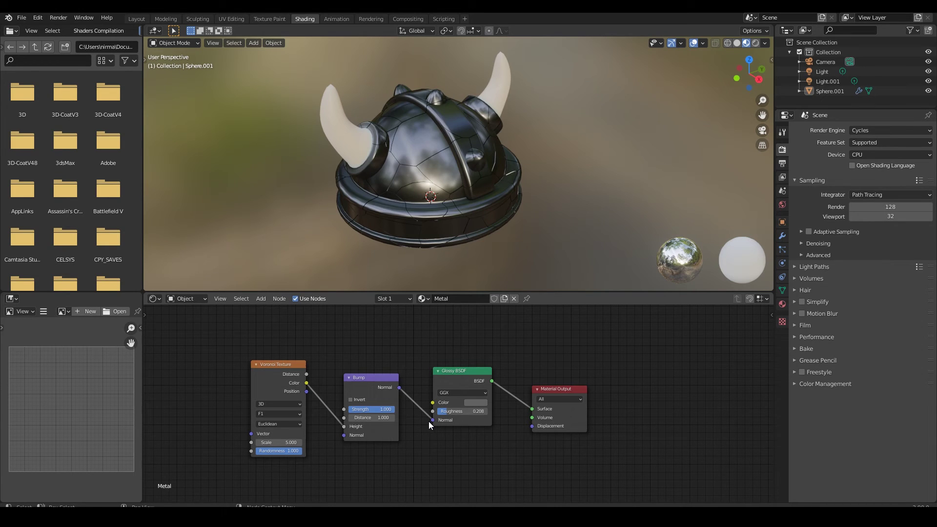
- Set the Voronoi to Smooth F1 with scale 10.5 and the Bump strength to 0.125
click(298, 414)
click(297, 440)
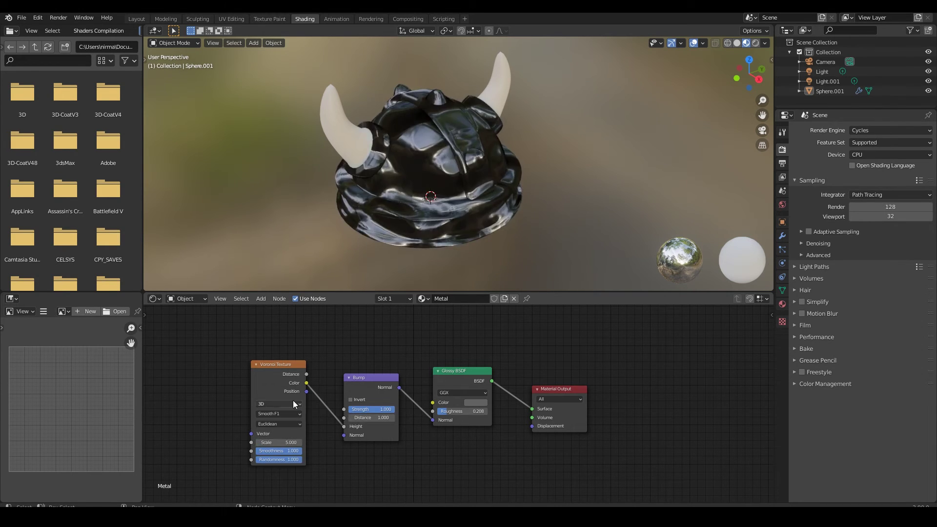
mouse_move(428, 204)
middle_down()
mouse_move(417, 189)
mouse_move(462, 165)
middle_up()
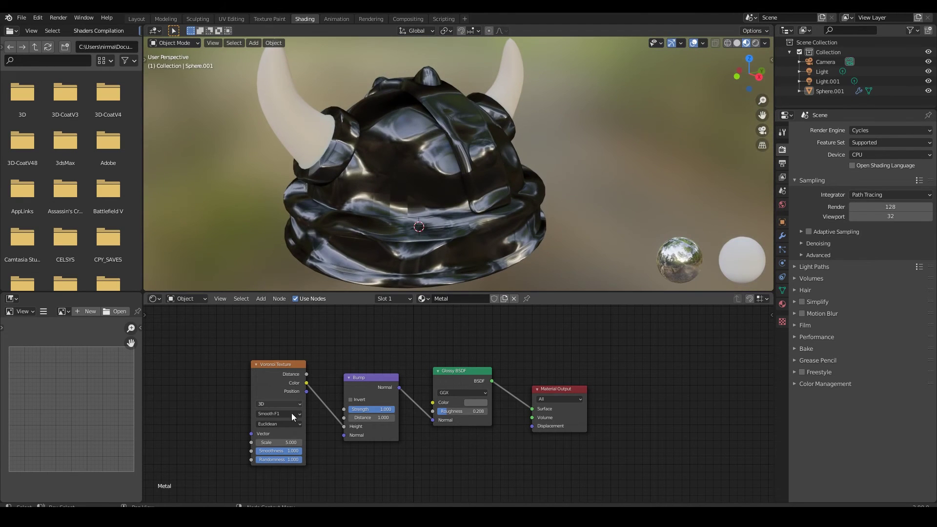
drag(370, 409, 358, 409)
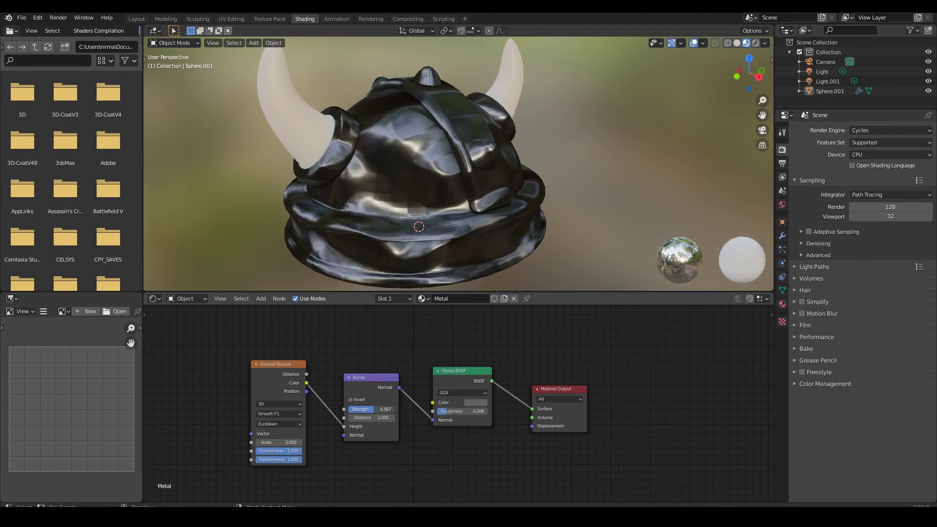
drag(298, 444, 331, 444)
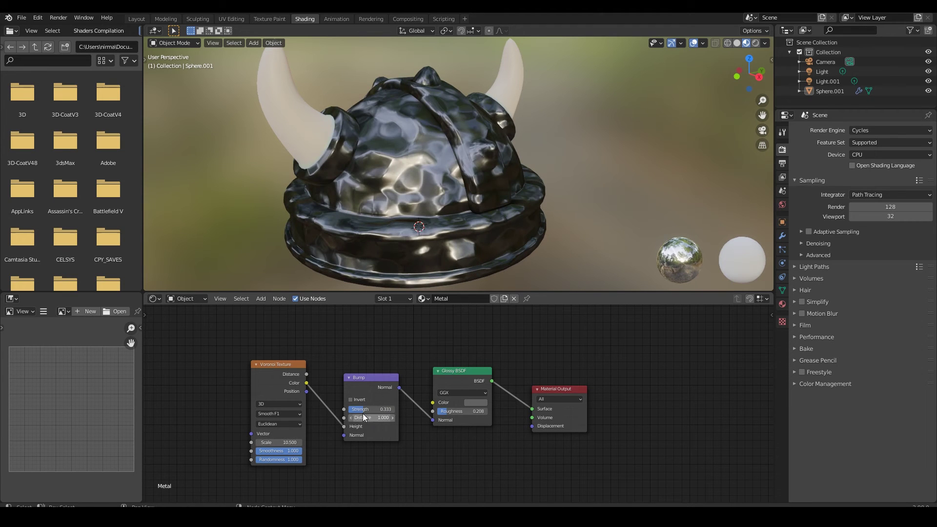
drag(364, 409, 352, 409)
mouse_move(420, 200)
middle_down()
mouse_move(434, 186)
mouse_move(387, 149)
mouse_move(472, 179)
mouse_move(385, 163)
mouse_move(460, 156)
mouse_move(488, 176)
middle_up()
middle_drag(629, 420, 642, 421)
- Move the Voronoi and Bump nodes up and left, and also feed the bump into roughness
drag(211, 335, 418, 474)
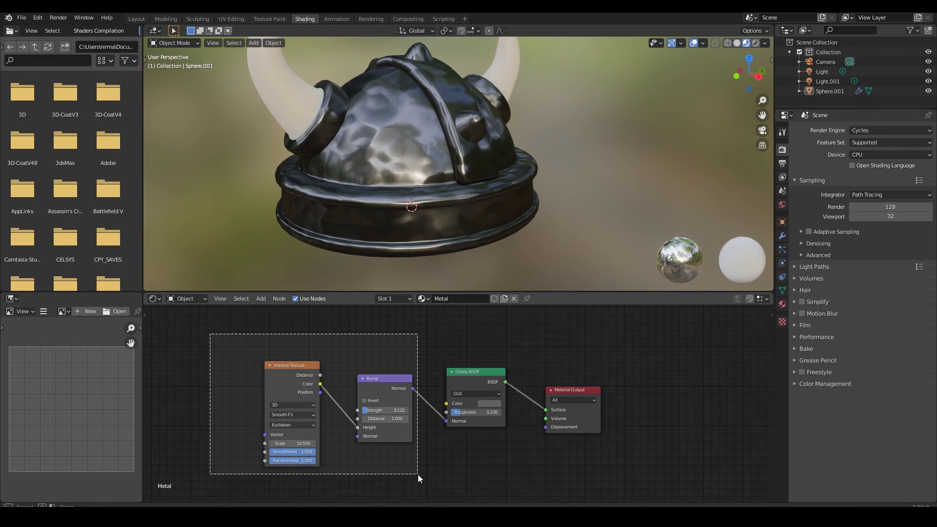
key(g)
click(423, 446)
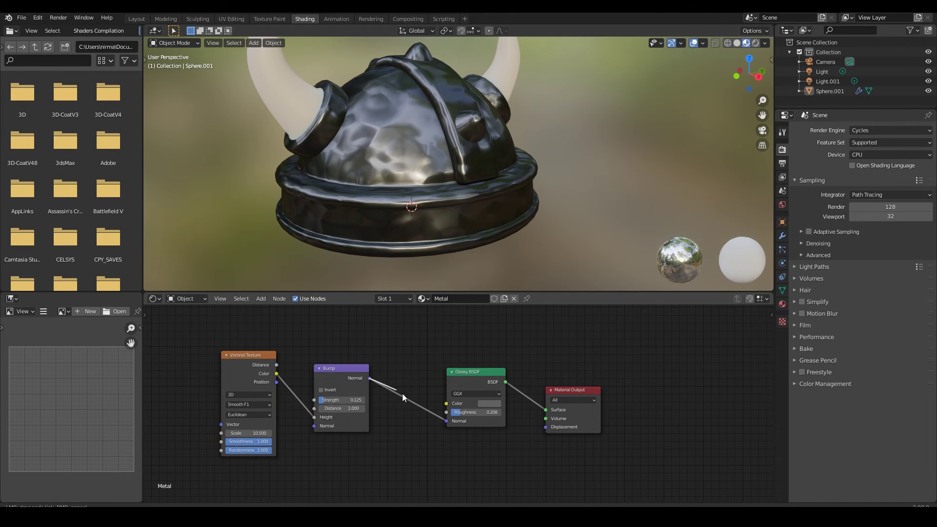
drag(447, 414, 447, 412)
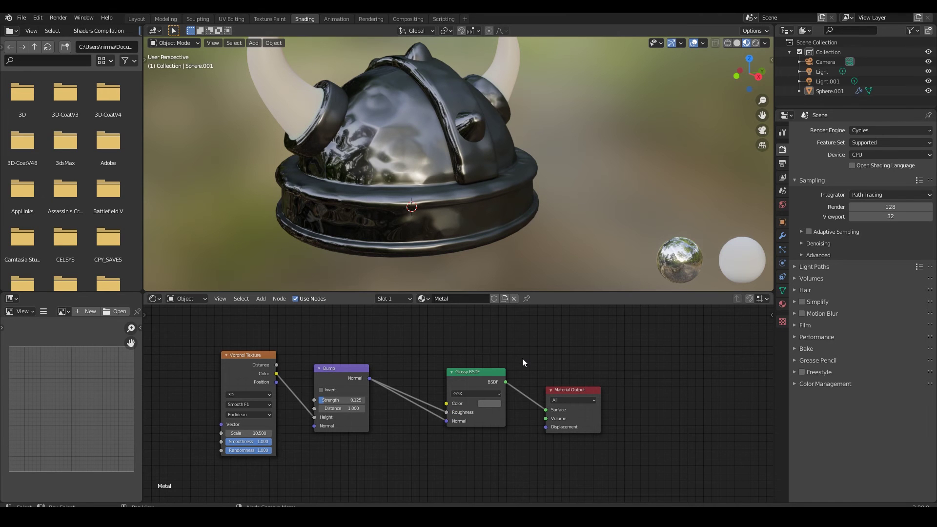
mouse_move(555, 200)
middle_down()
mouse_move(312, 186)
mouse_move(467, 229)
mouse_move(519, 197)
mouse_move(567, 190)
mouse_move(505, 213)
mouse_move(558, 198)
mouse_move(678, 208)
mouse_move(352, 212)
mouse_move(417, 211)
middle_up()
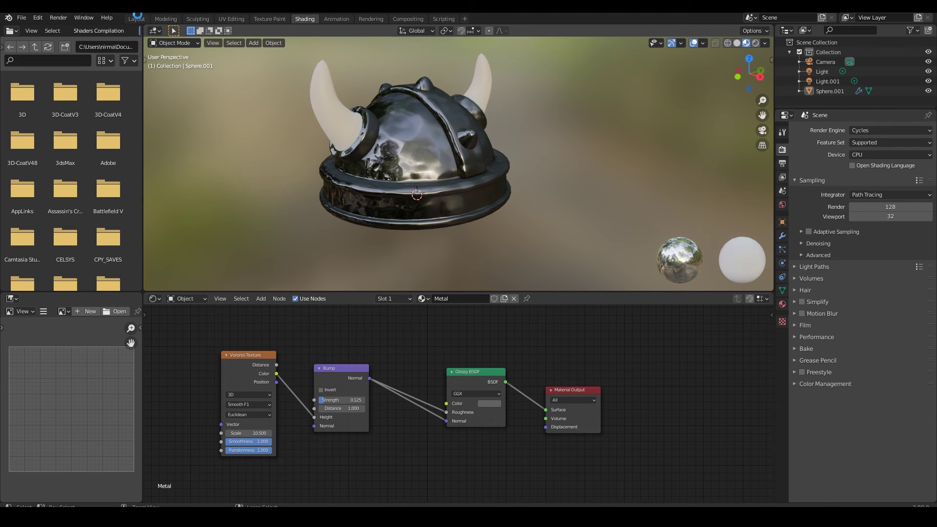
click(137, 18)
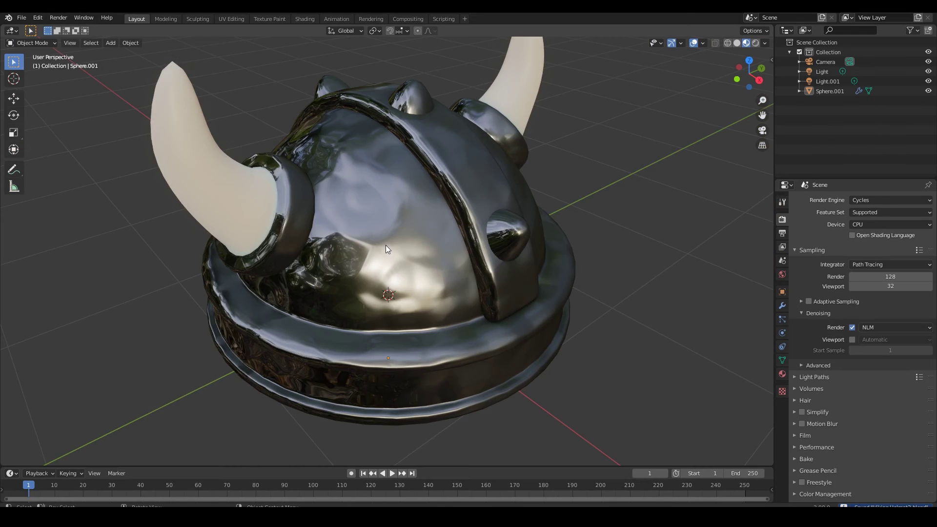
scroll(385, 246, down, 3)
mouse_move(386, 247)
middle_down()
mouse_move(457, 259)
mouse_move(423, 259)
middle_up()
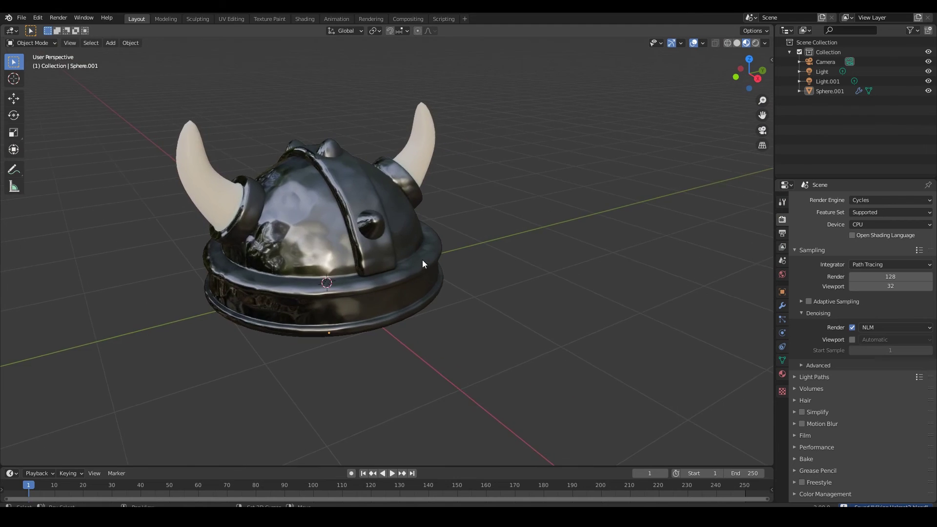
click(755, 43)
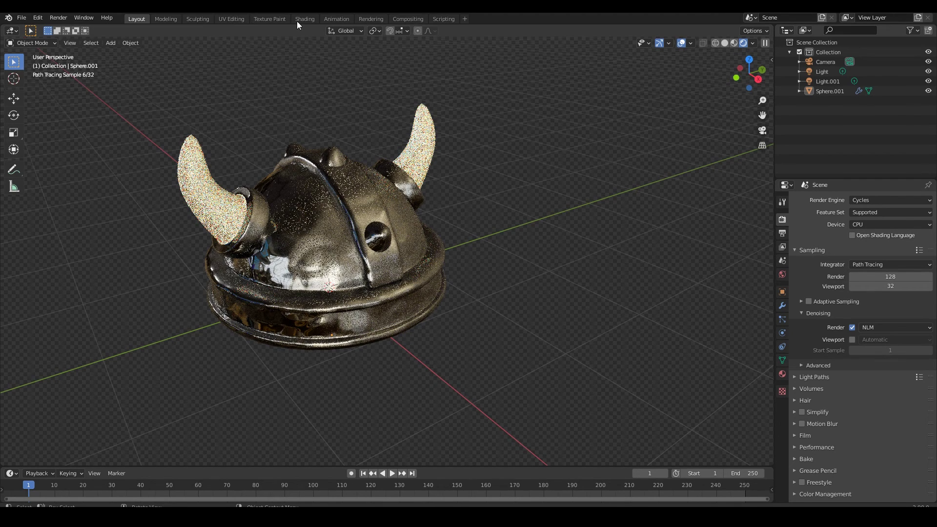
click(311, 19)
scroll(447, 180, up, 2)
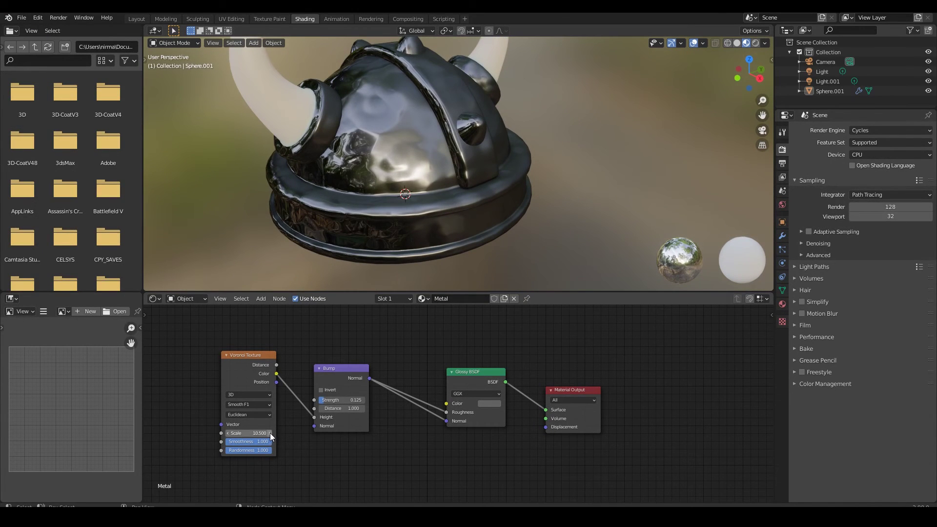
- Raise the Voronoi scale and lower the Bump strength to about 0.108, checking the dents in rendered preview
drag(271, 433, 292, 433)
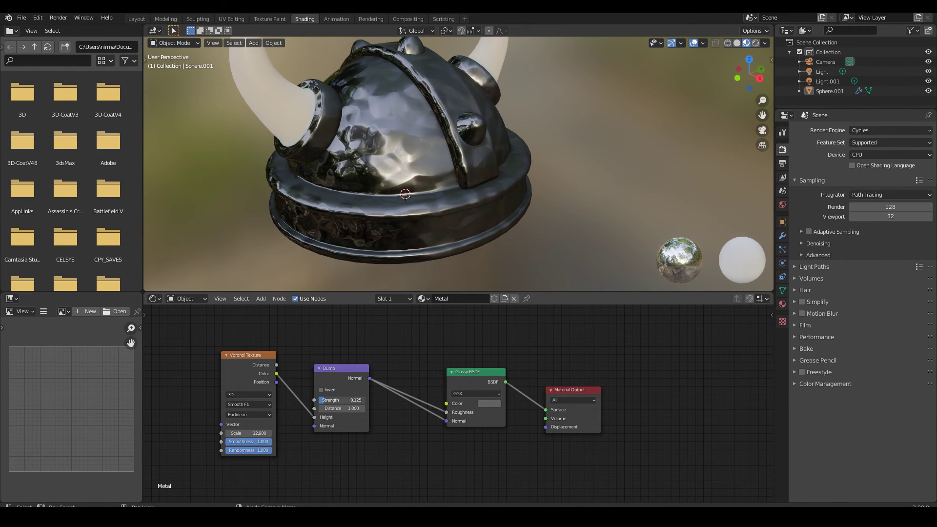
drag(342, 399, 337, 399)
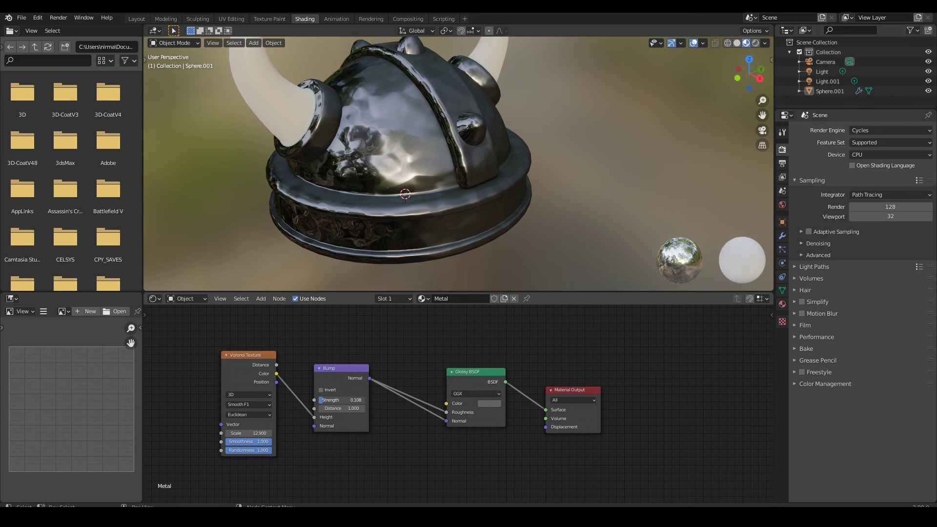
mouse_move(527, 148)
middle_down()
mouse_move(464, 150)
mouse_move(392, 117)
mouse_move(505, 124)
mouse_move(519, 135)
middle_up()
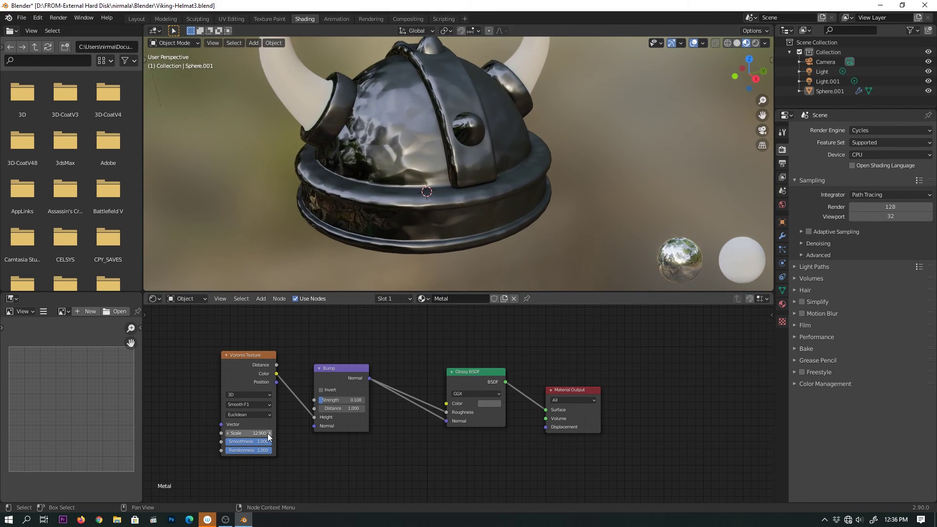
mouse_move(249, 433)
mouse_down()
mouse_move(259, 433)
mouse_move(245, 433)
mouse_up()
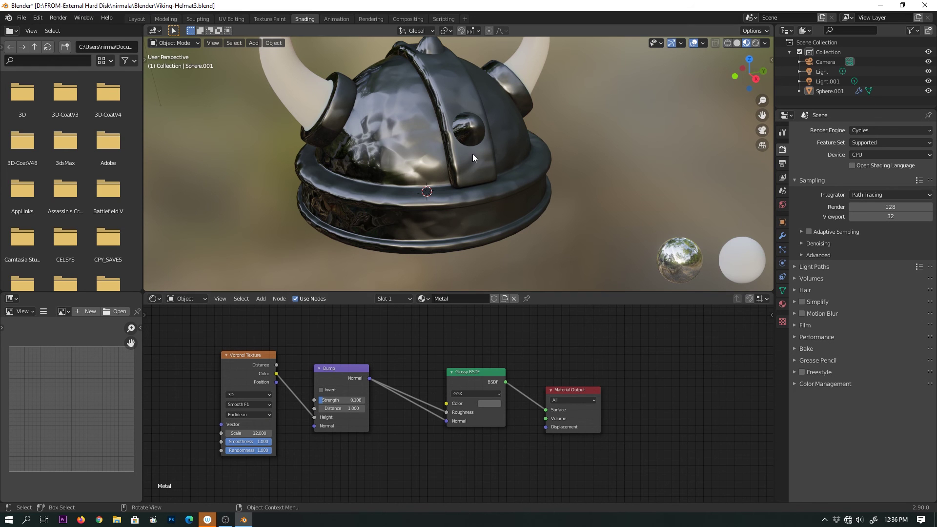
mouse_move(472, 153)
middle_down()
mouse_move(435, 165)
mouse_move(478, 160)
mouse_move(464, 165)
mouse_move(461, 192)
mouse_move(352, 159)
mouse_move(346, 143)
mouse_move(368, 130)
mouse_move(427, 136)
mouse_move(476, 177)
mouse_move(435, 194)
middle_up()
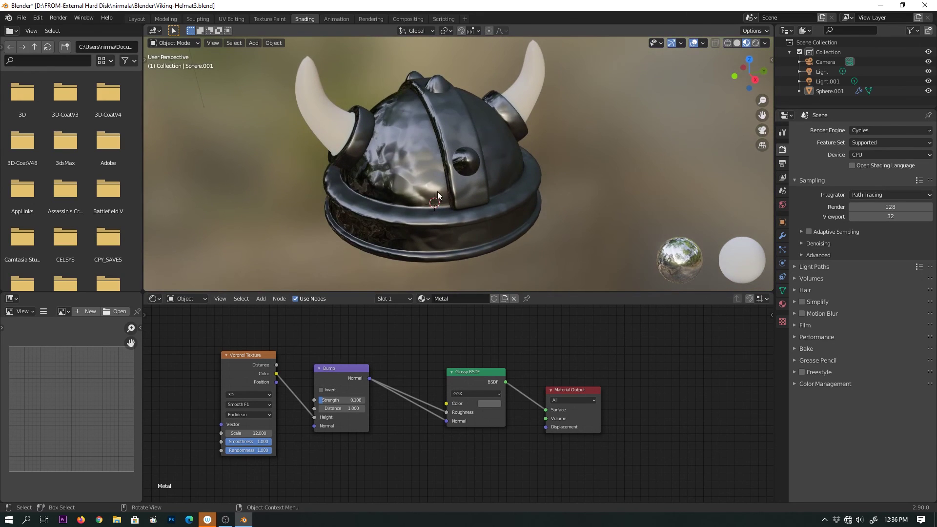
scroll(436, 194, up, 2)
- Compare several Voronoi scales between about 8.3 and 11.6, settling on 10.800
mouse_move(268, 431)
mouse_down()
mouse_move(247, 432)
mouse_move(260, 433)
mouse_up()
mouse_move(410, 197)
middle_down()
mouse_move(345, 194)
mouse_move(333, 184)
middle_up()
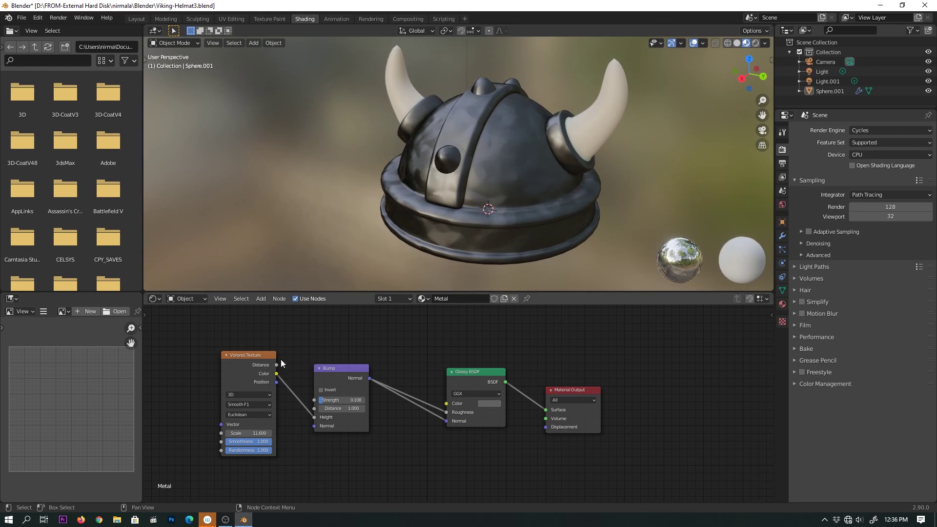
drag(260, 432, 242, 433)
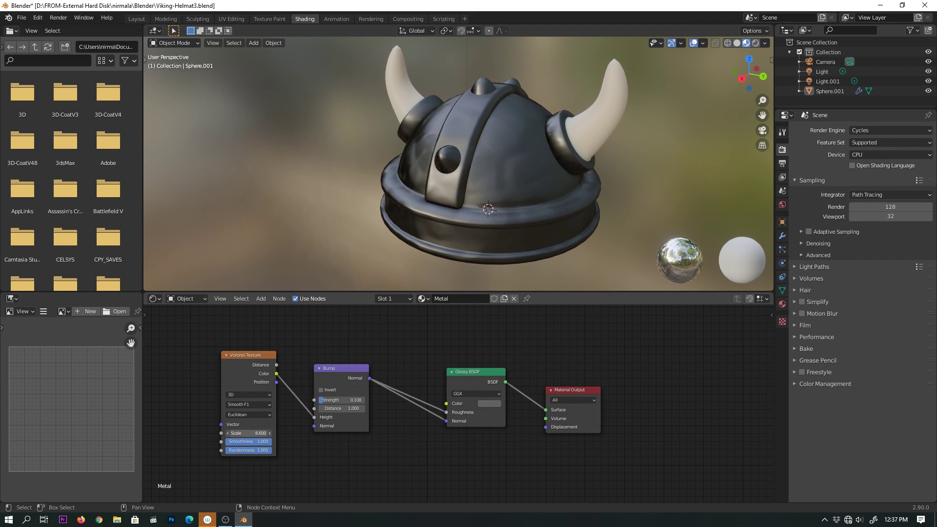
drag(246, 433, 251, 433)
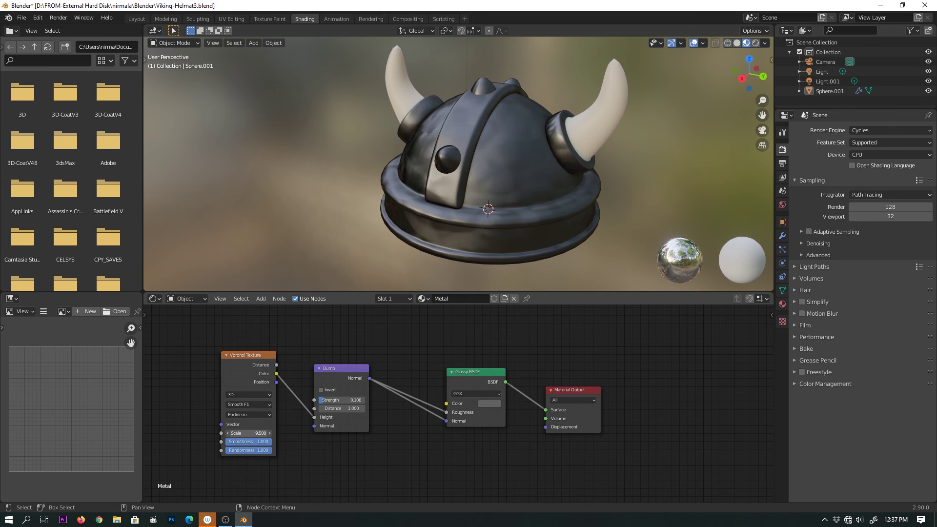
mouse_move(320, 271)
middle_down()
mouse_move(420, 237)
mouse_move(408, 215)
mouse_move(408, 223)
middle_up()
middle_drag(561, 147, 553, 145)
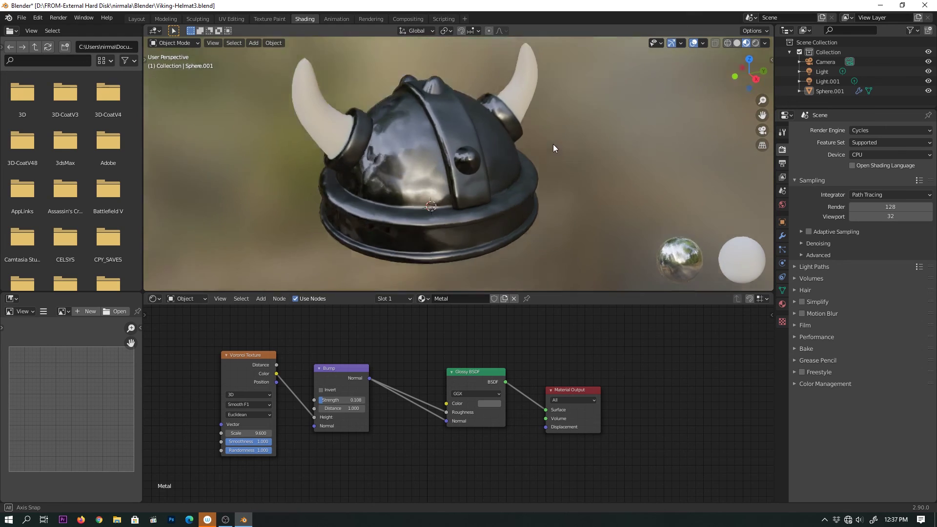
mouse_move(251, 433)
mouse_down()
mouse_move(242, 432)
mouse_move(266, 433)
mouse_up()
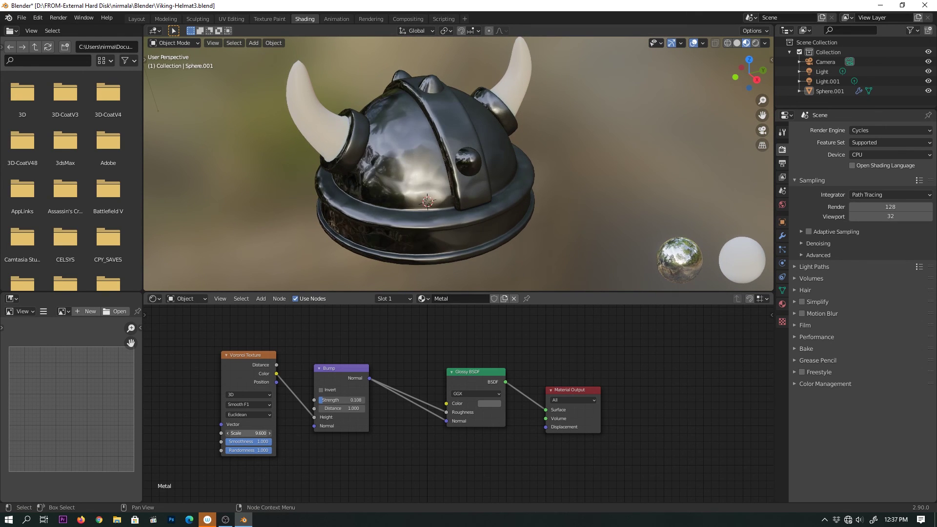
mouse_move(567, 124)
middle_down()
mouse_move(456, 88)
mouse_move(535, 117)
mouse_move(573, 118)
middle_up()
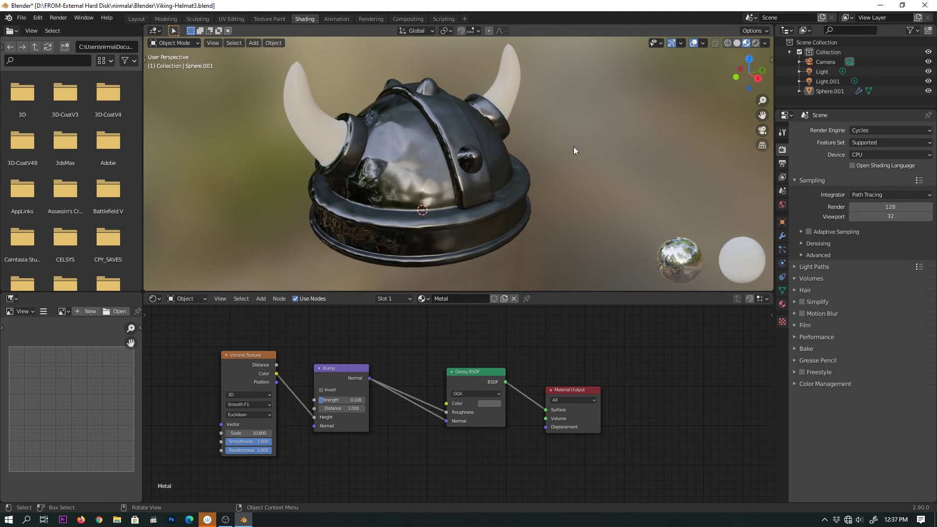